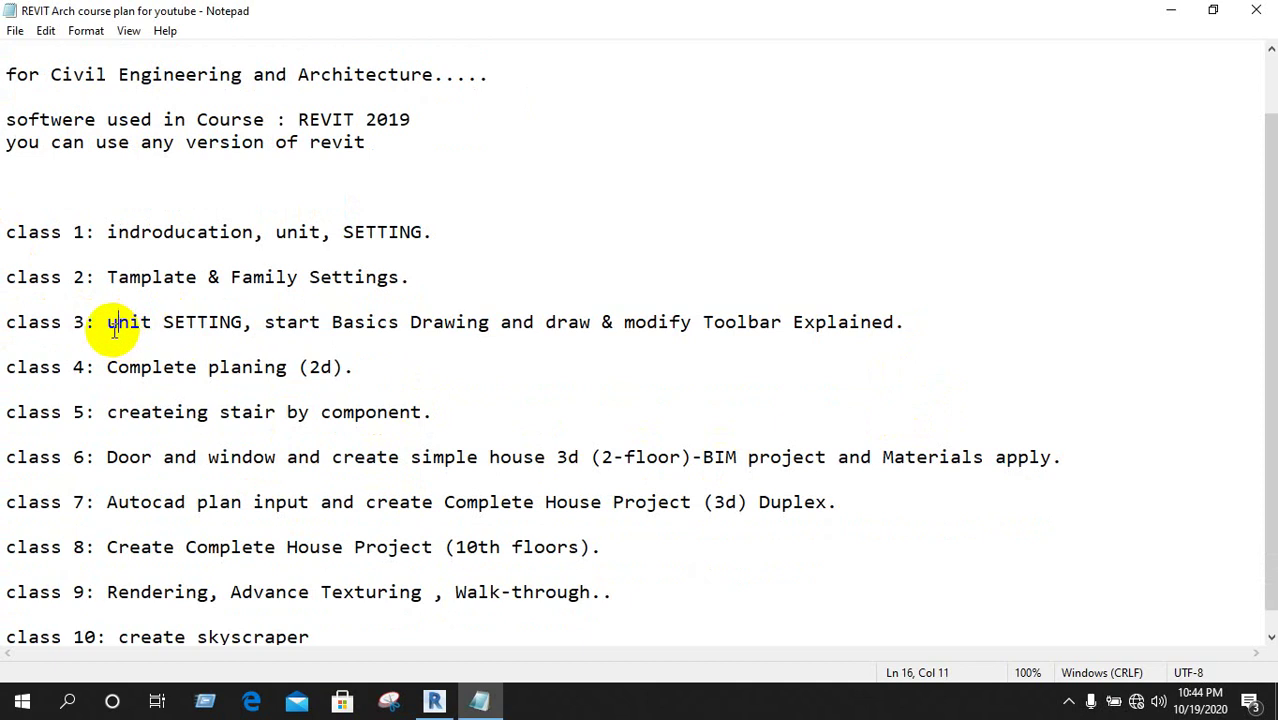
Review the class 3 topics in the course plan, highlighting unit setting, basic drawing, and the draw and modify toolbar.
{"action": "mouse_move", "coordinate": [108, 322]}
{"action": "left_mouse_down"}
{"action": "mouse_move", "coordinate": [508, 348]}
{"action": "mouse_move", "coordinate": [648, 322]}
{"action": "mouse_move", "coordinate": [642, 349]}
{"action": "left_mouse_up"}
{"action": "left_click", "coordinate": [551, 366]}
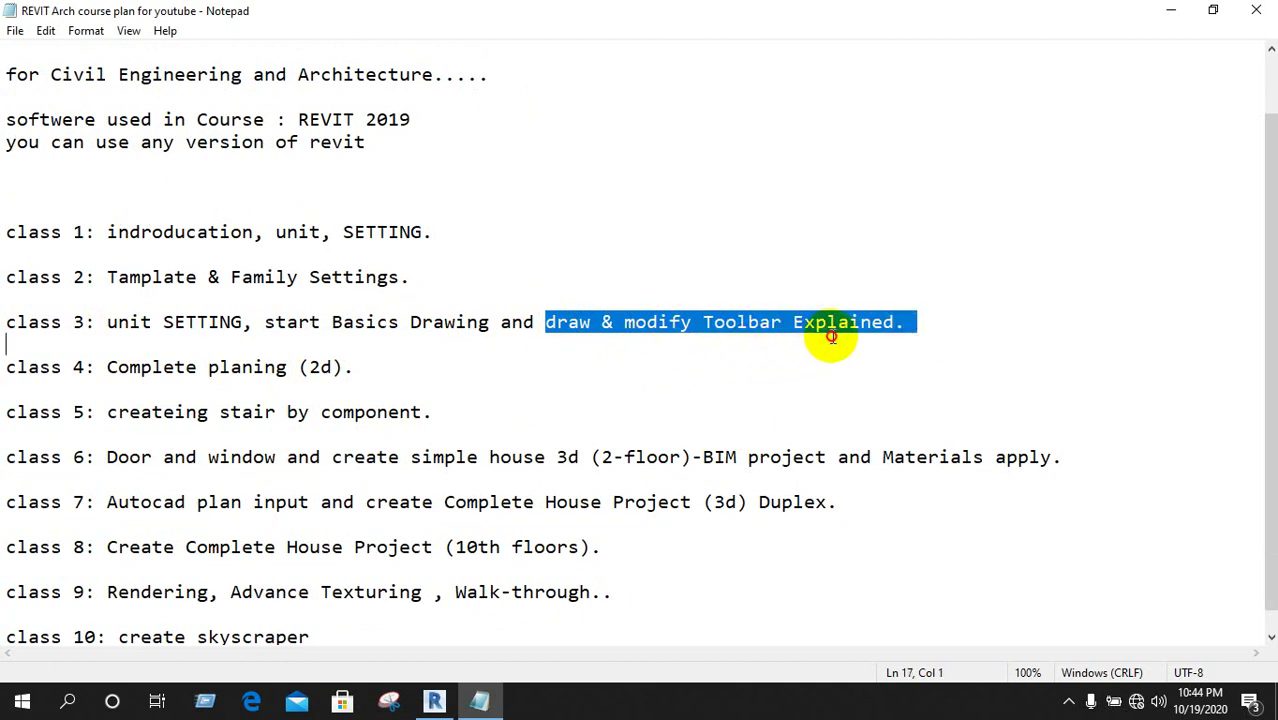
{"action": "left_click", "coordinate": [985, 363]}
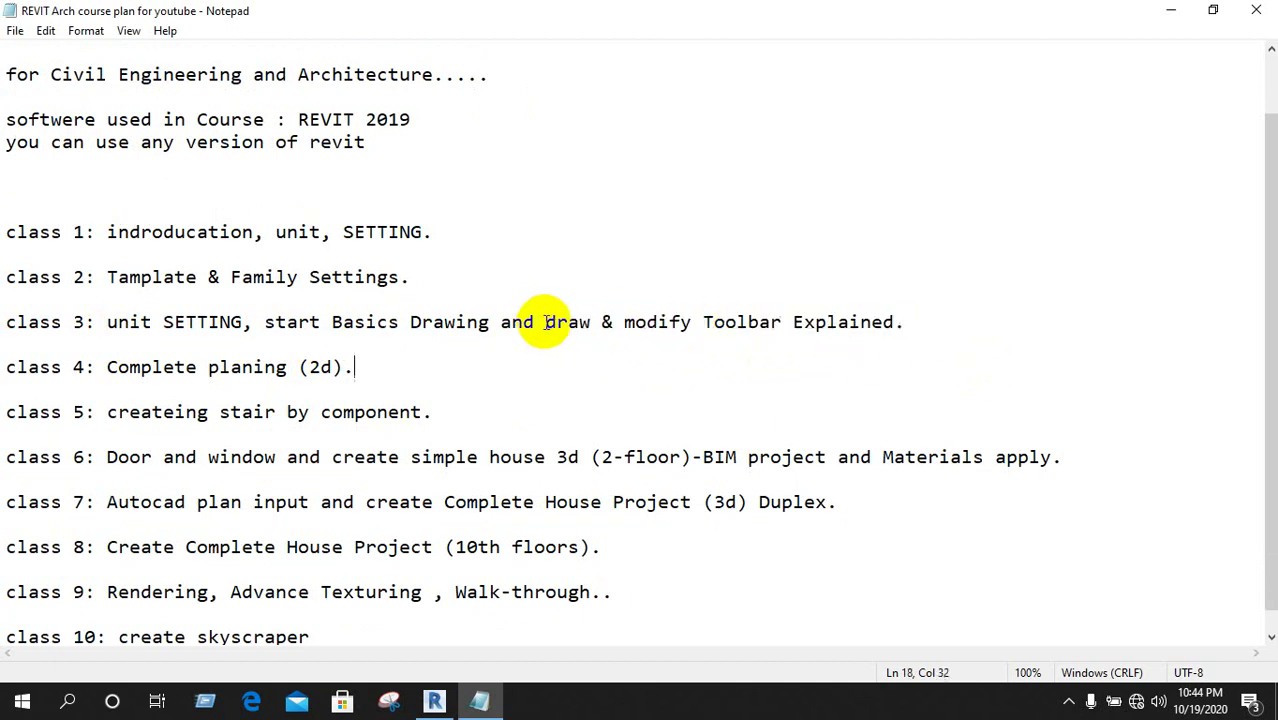
{"action": "scroll", "coordinate": [620, 318], "scroll_direction": "down", "scroll_amount": 1}
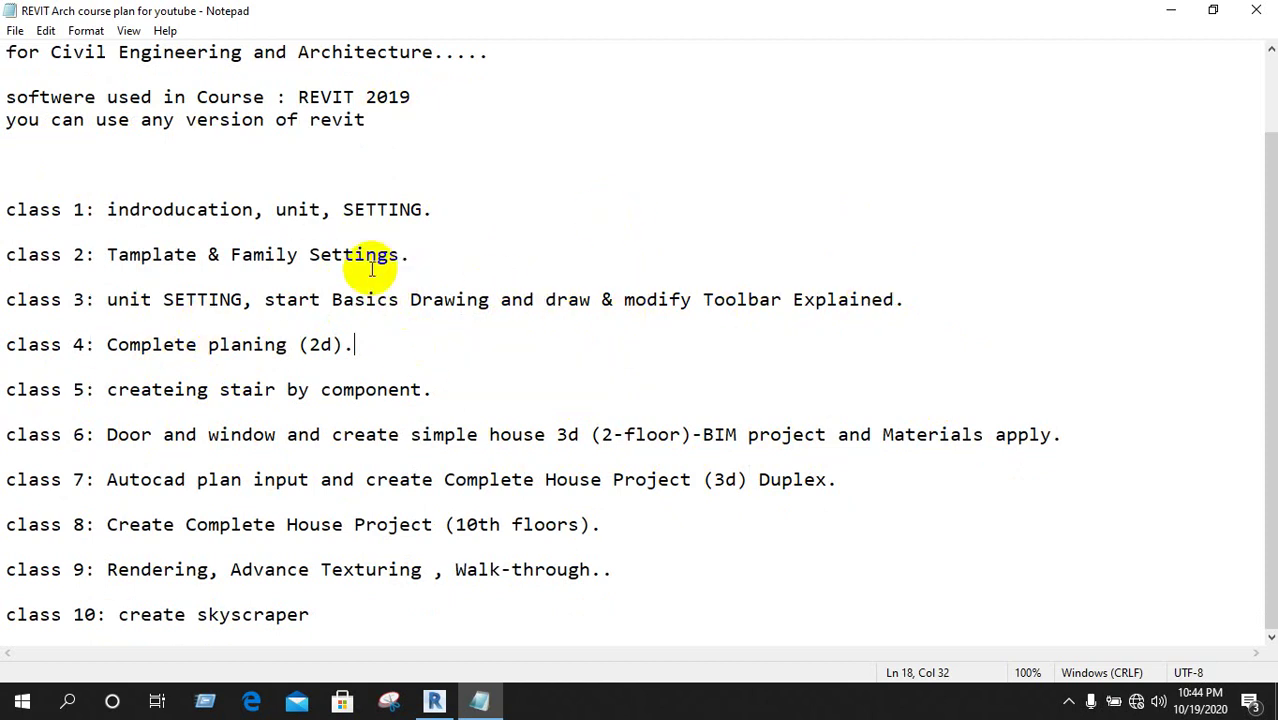
Close the course plan text file, refresh the desktop and switch to the open Revit project.
{"action": "left_click", "coordinate": [1271, 10]}
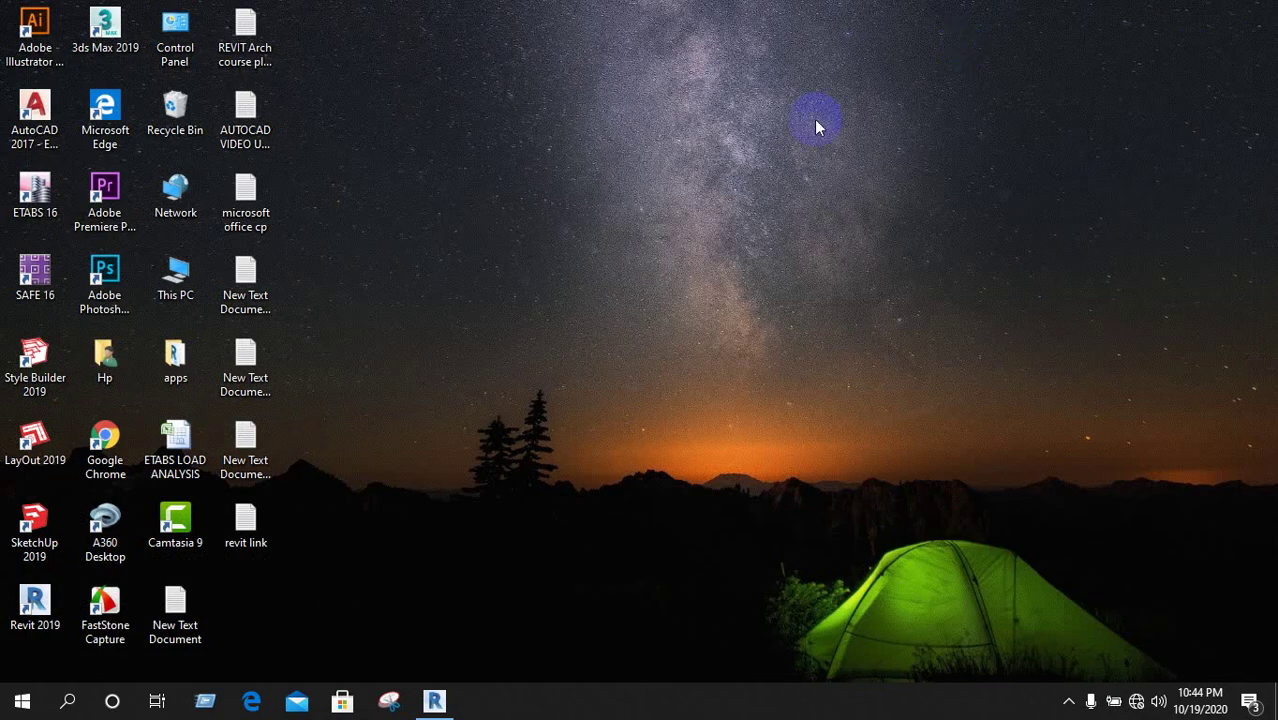
{"action": "right_click", "coordinate": [875, 131]}
{"action": "left_click", "coordinate": [959, 189]}
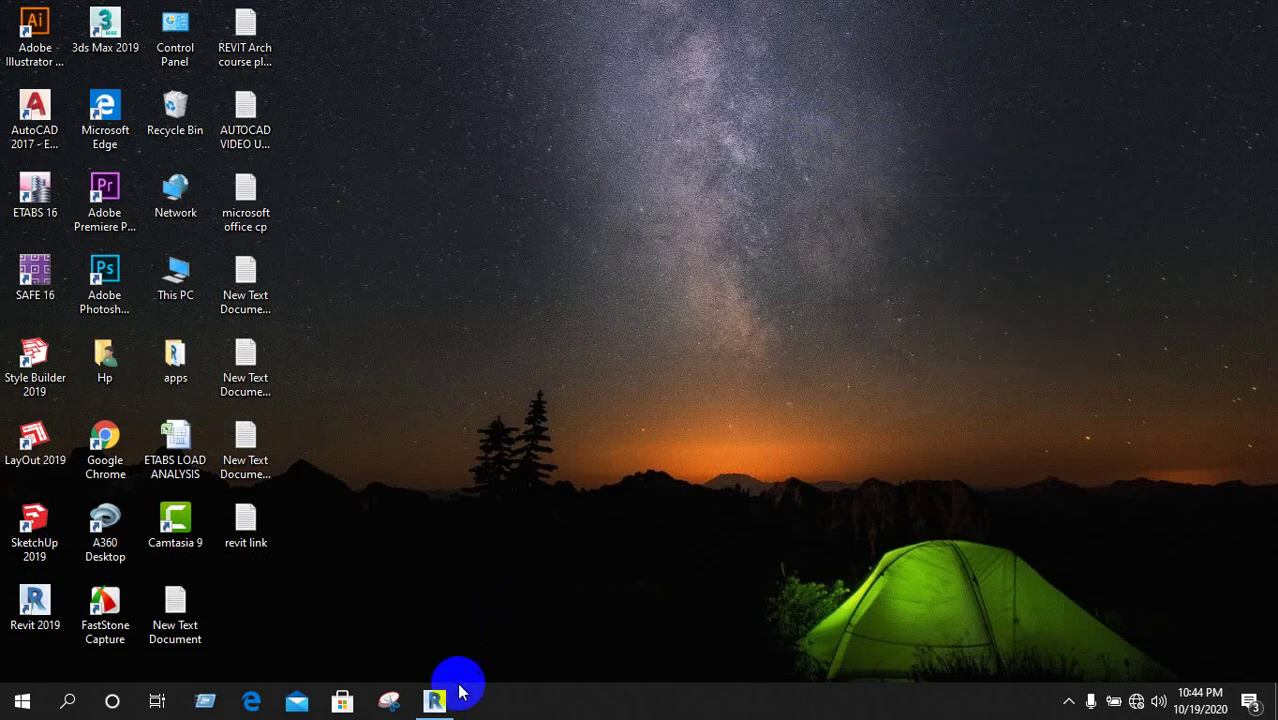
{"action": "left_click", "coordinate": [436, 700]}
{"action": "left_click", "coordinate": [74, 472]}
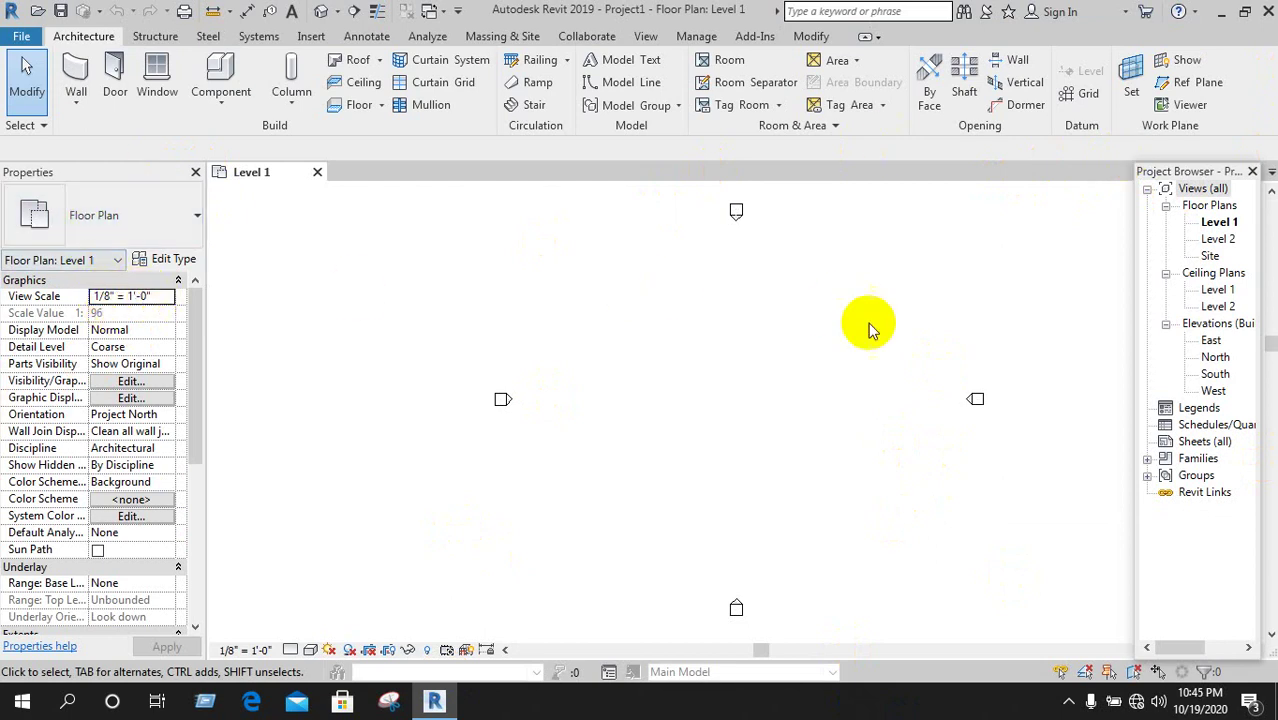
Start an architectural wall, hide the Properties palette and leave the wall command.
{"action": "left_click", "coordinate": [72, 104]}
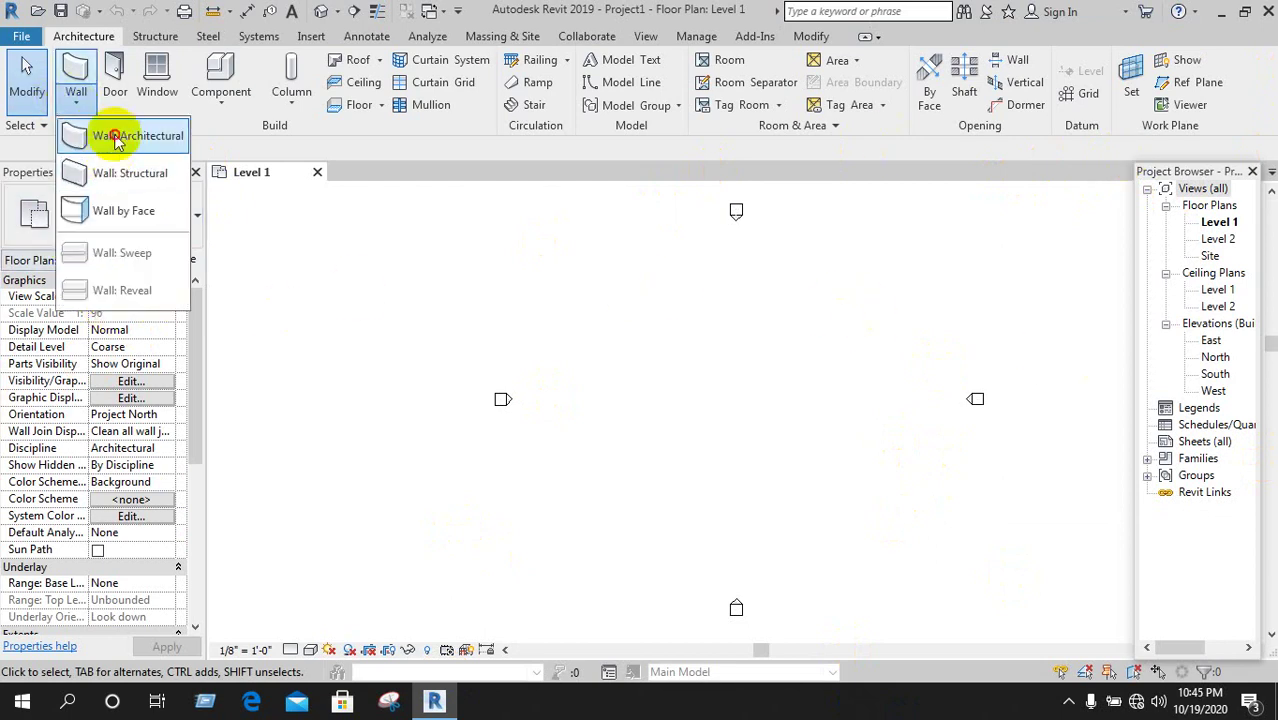
{"action": "left_click", "coordinate": [78, 92]}
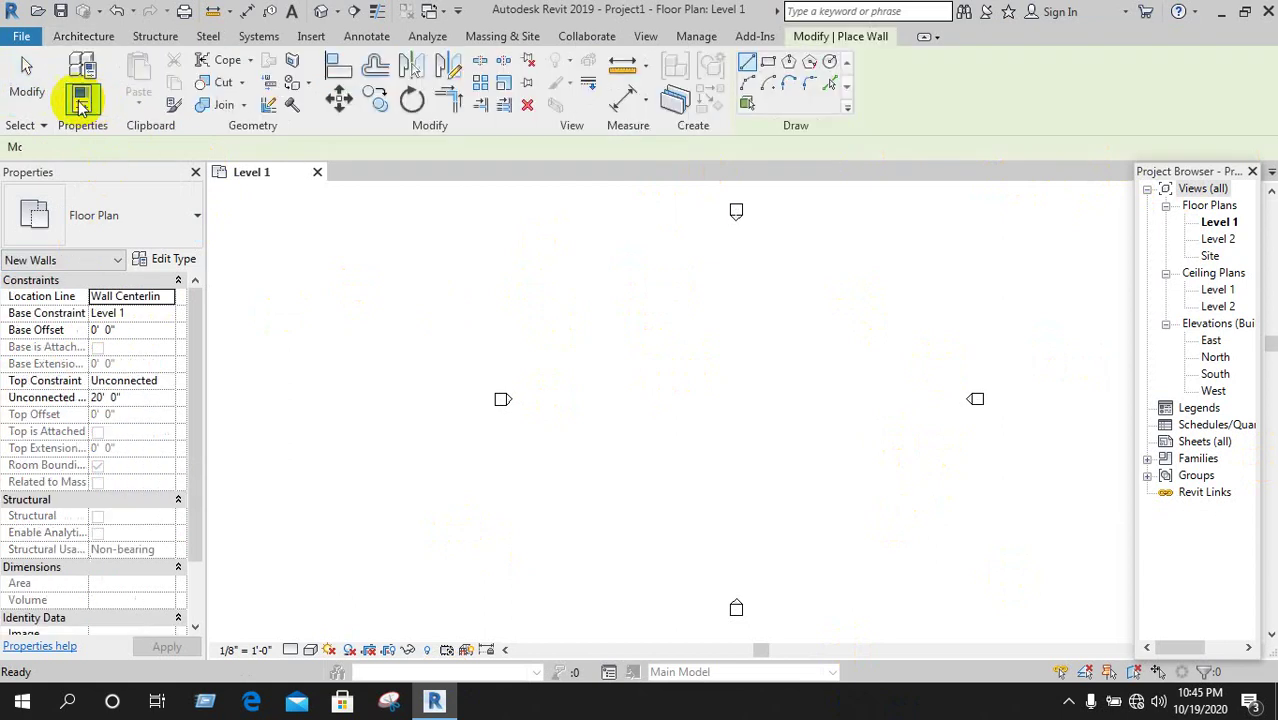
{"action": "left_click", "coordinate": [80, 92]}
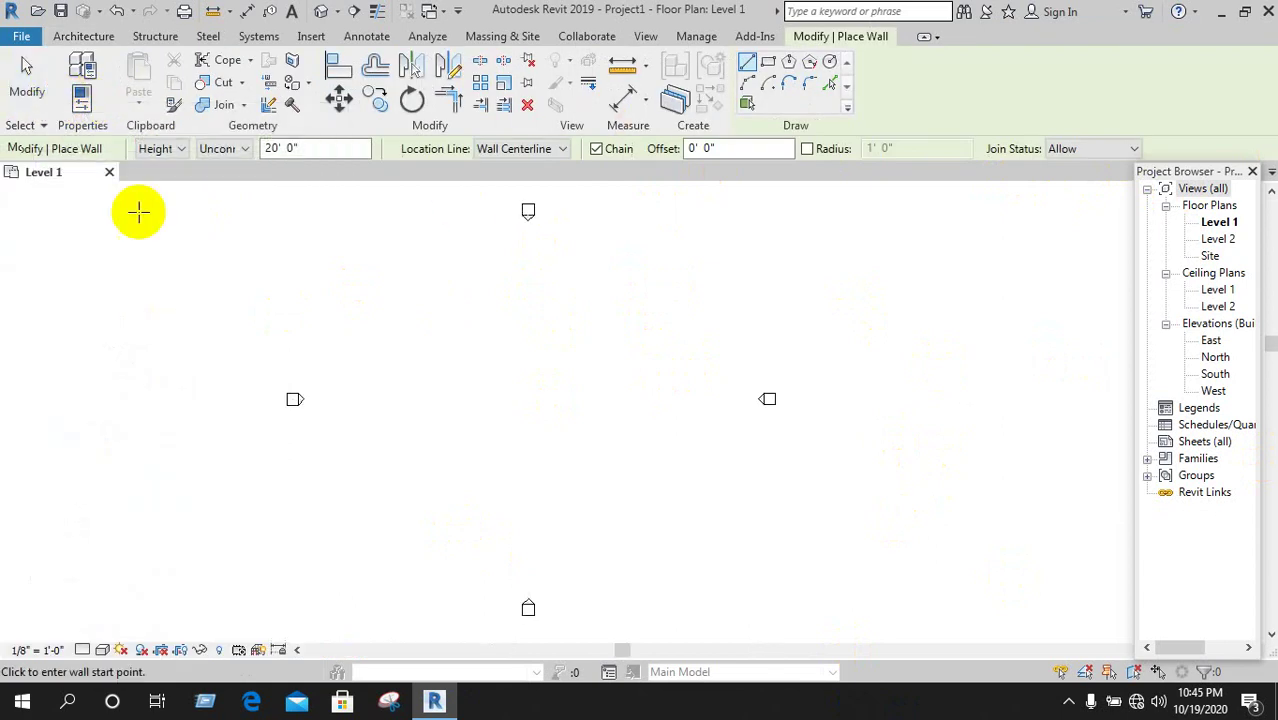
{"action": "left_click", "coordinate": [36, 96]}
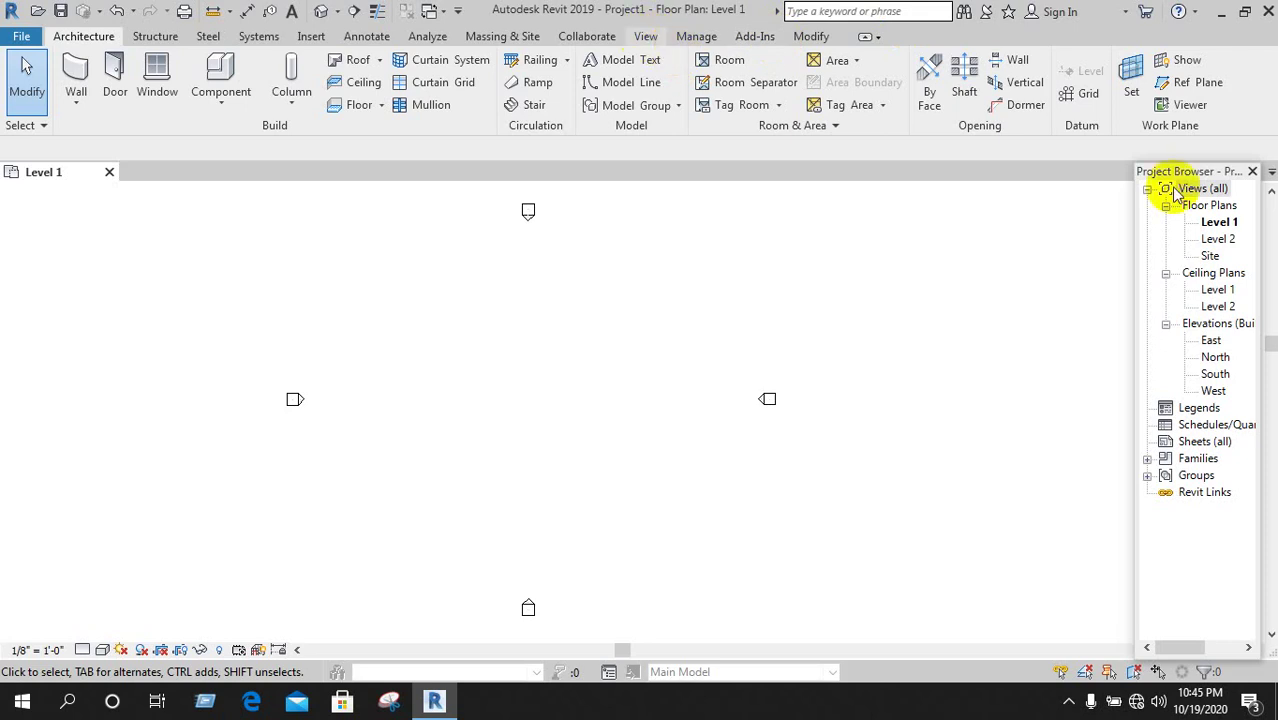
Turn the Properties palette back on through the user interface settings and return to the architecture tools.
{"action": "scroll", "coordinate": [1190, 112], "scroll_direction": "down", "scroll_amount": 9}
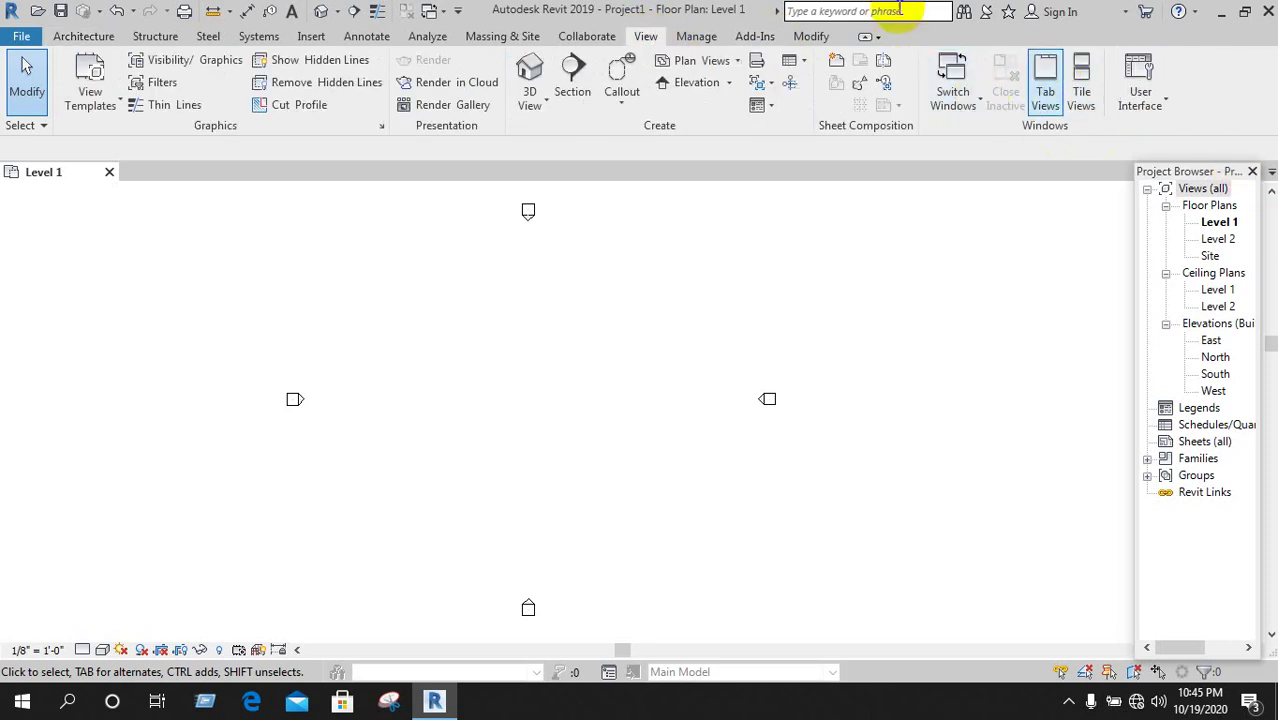
{"action": "left_click", "coordinate": [1157, 115]}
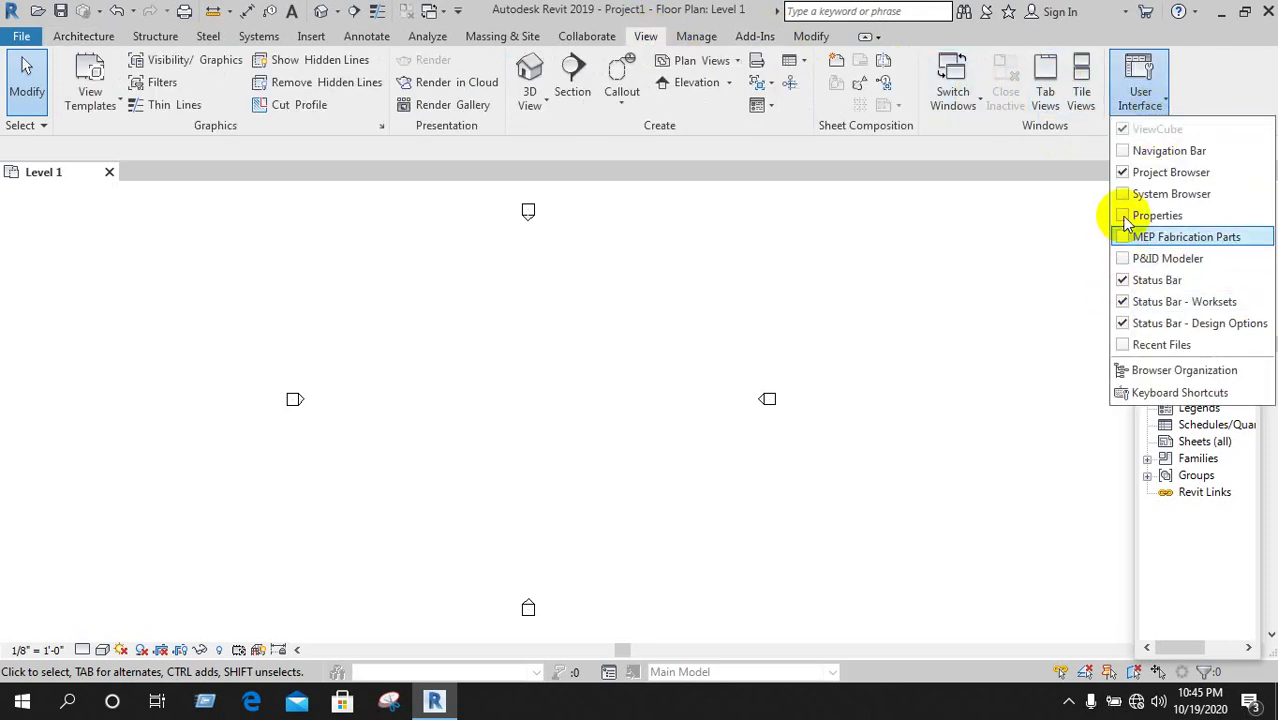
{"action": "left_click", "coordinate": [987, 228]}
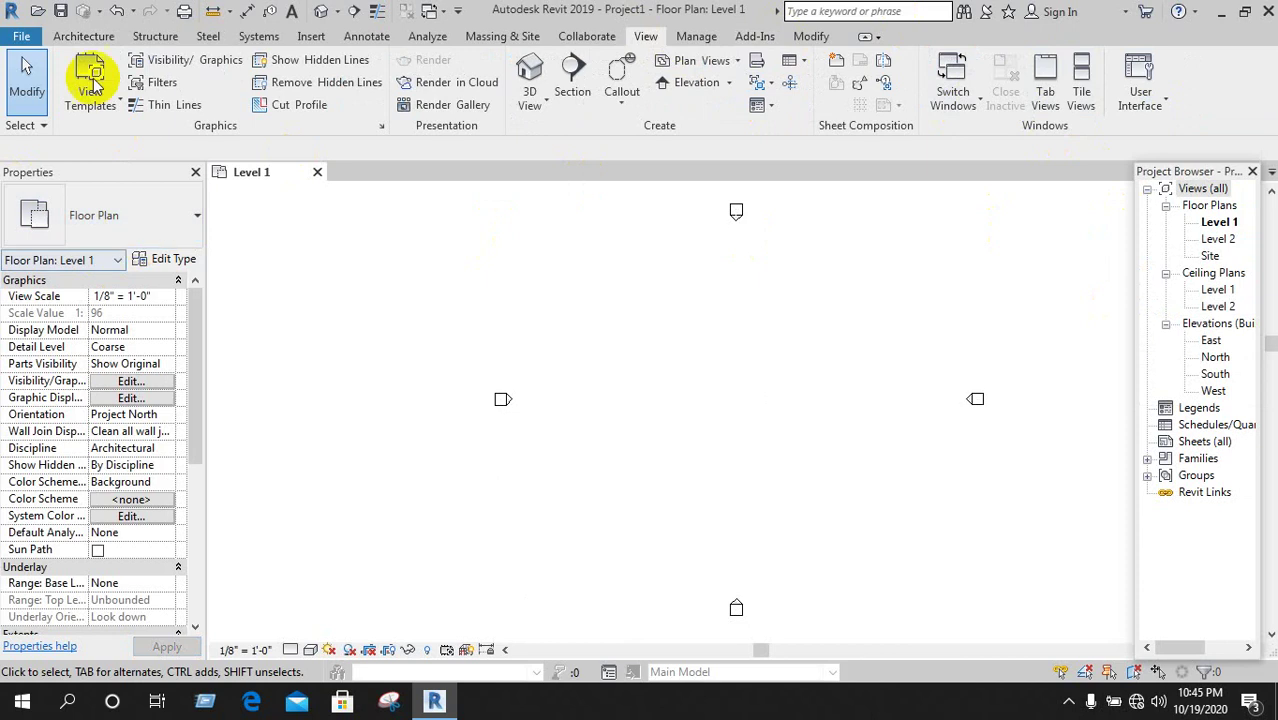
{"action": "left_click", "coordinate": [72, 33]}
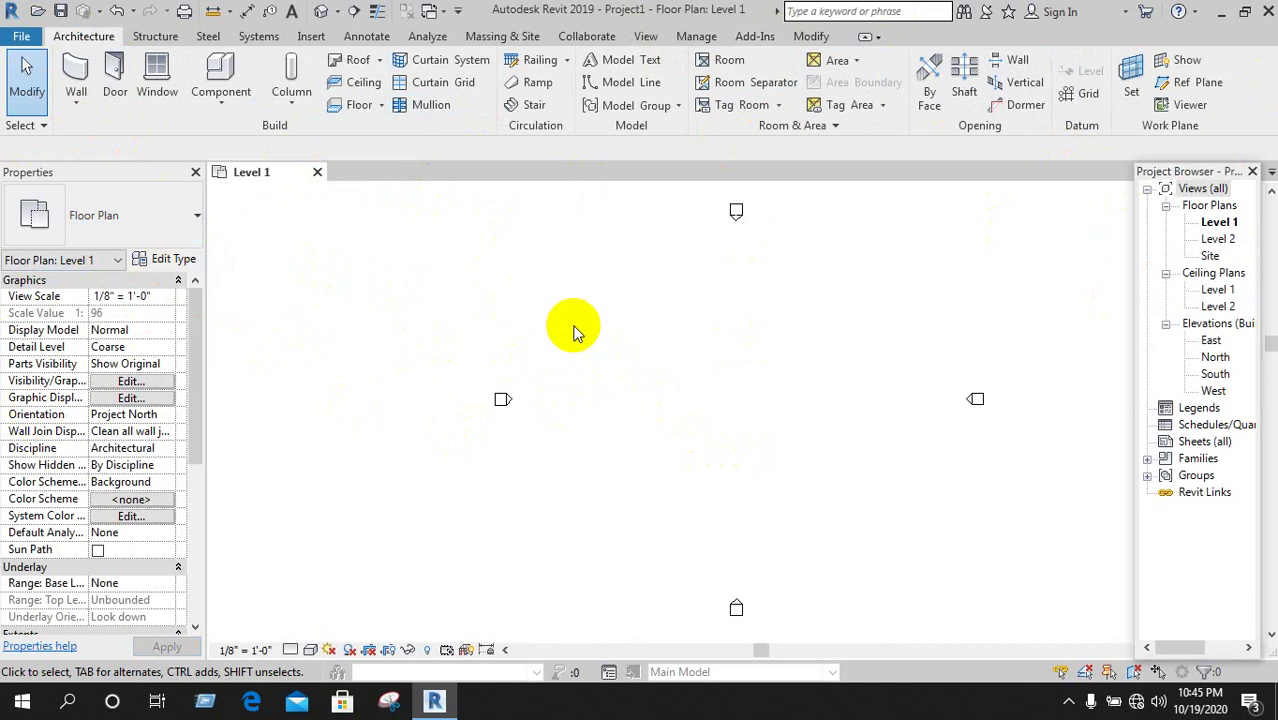
Open the Project Units settings to review the unit formats, and close them without changes.
{"action": "key", "text": "u"}
{"action": "key", "text": "n"}
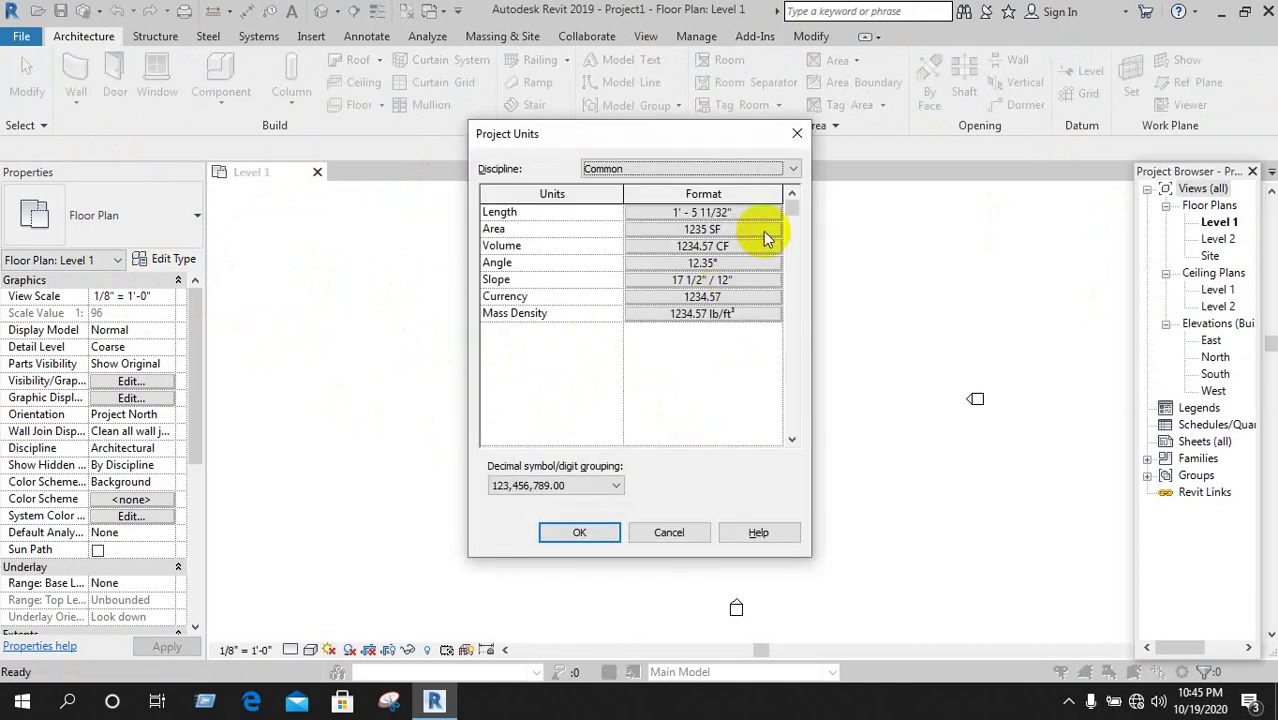
{"action": "left_click", "coordinate": [796, 135]}
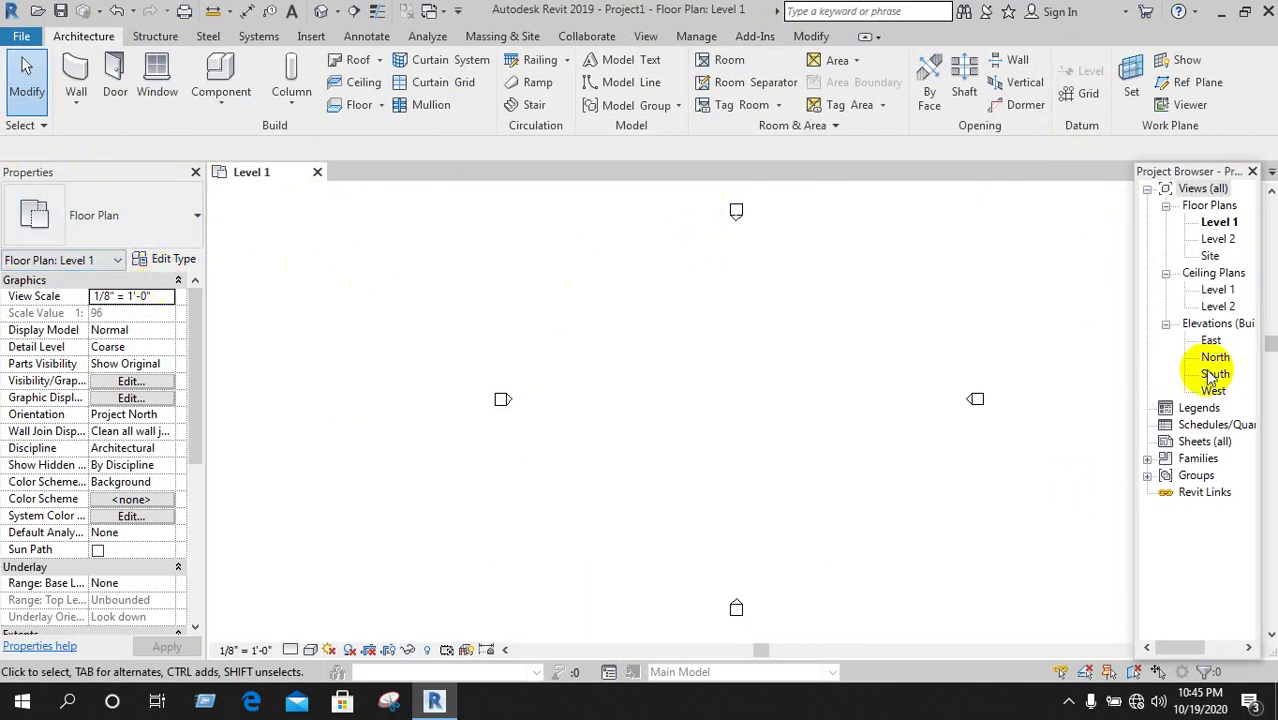
{"action": "scroll", "coordinate": [990, 318], "scroll_direction": "down", "scroll_amount": 3}
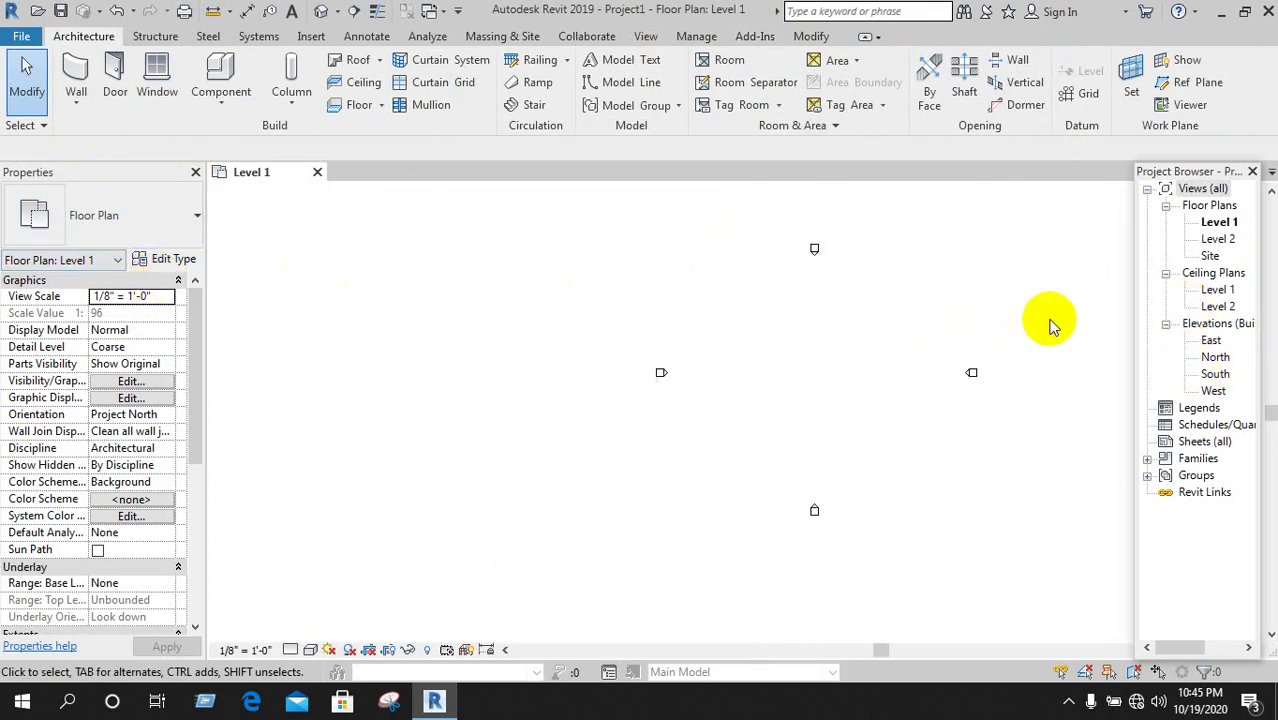
{"action": "scroll", "coordinate": [1050, 320], "scroll_direction": "up", "scroll_amount": 2}
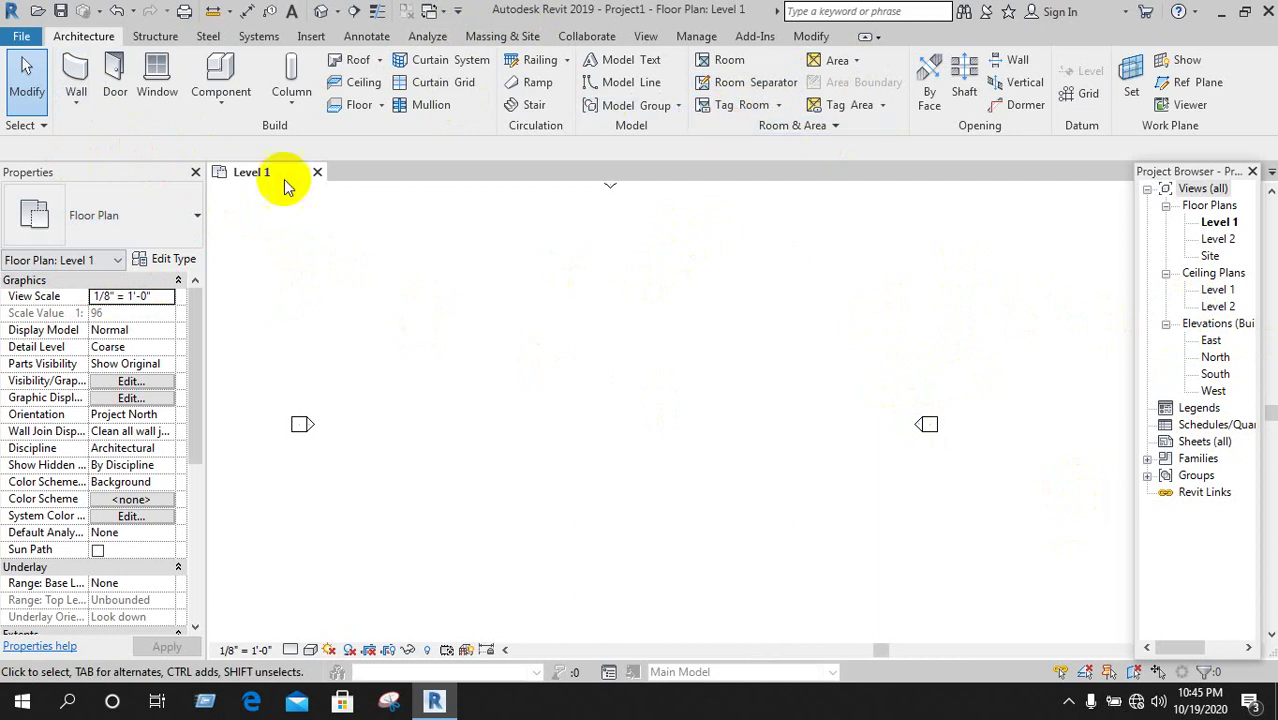
Look over the available wall commands and the view scale options of the Level 1 floor plan.
{"action": "left_click", "coordinate": [78, 108]}
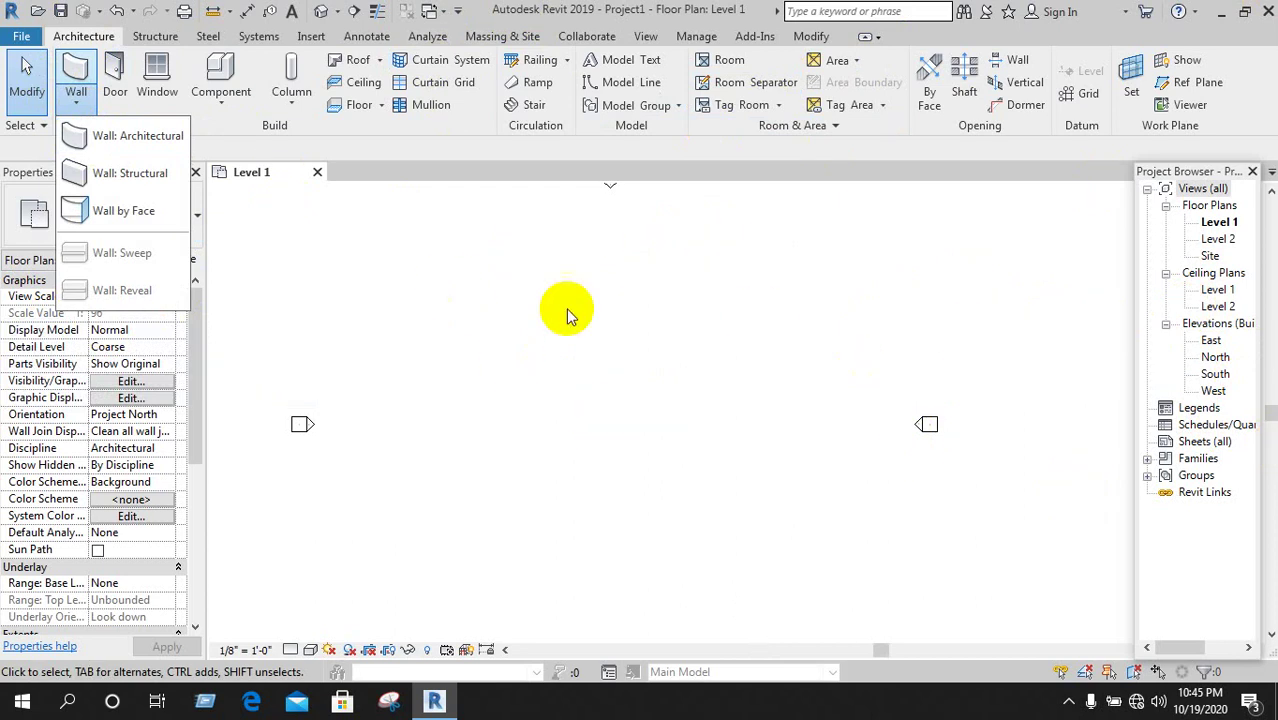
{"action": "left_click", "coordinate": [368, 178]}
{"action": "left_click", "coordinate": [117, 298]}
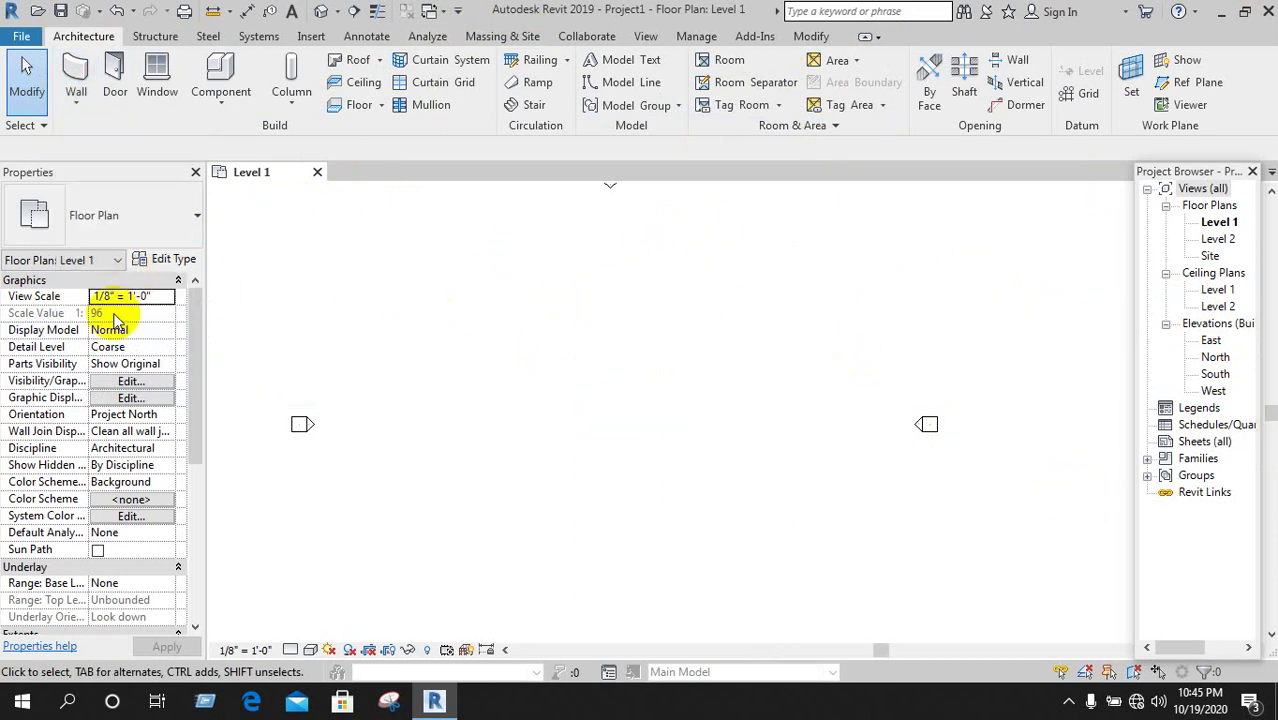
{"action": "left_click", "coordinate": [175, 297]}
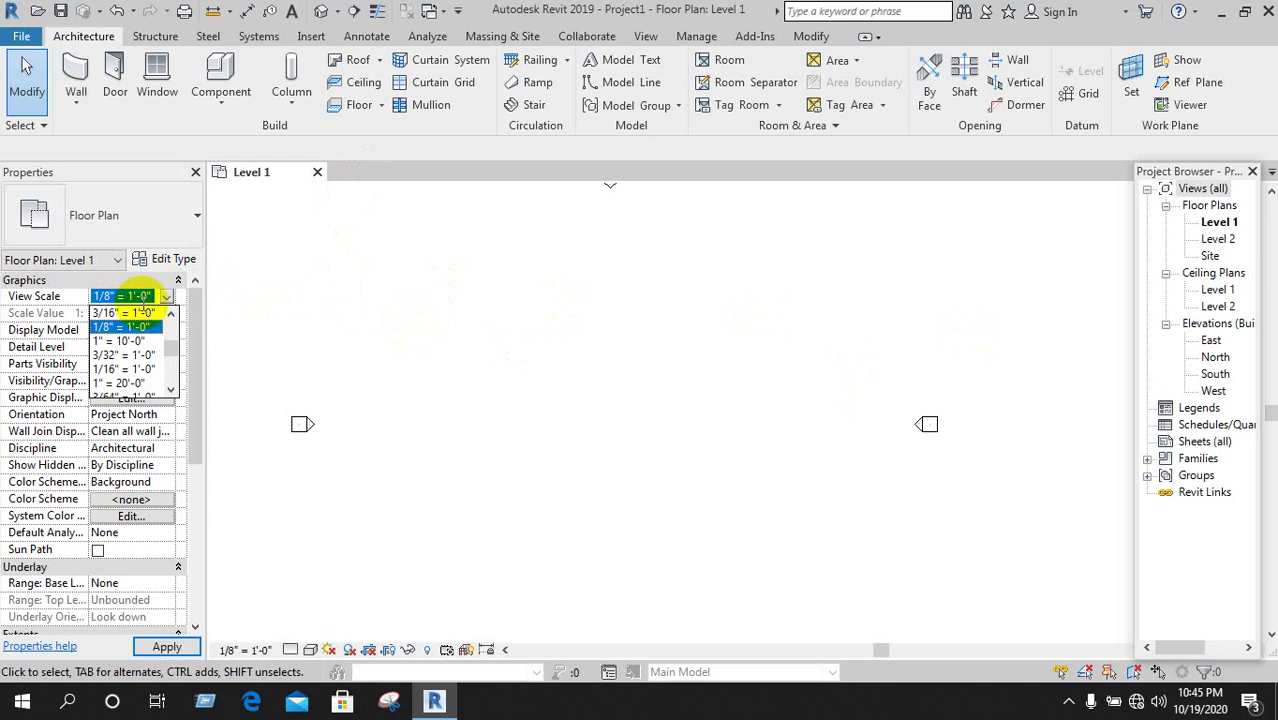
{"action": "left_click", "coordinate": [281, 280]}
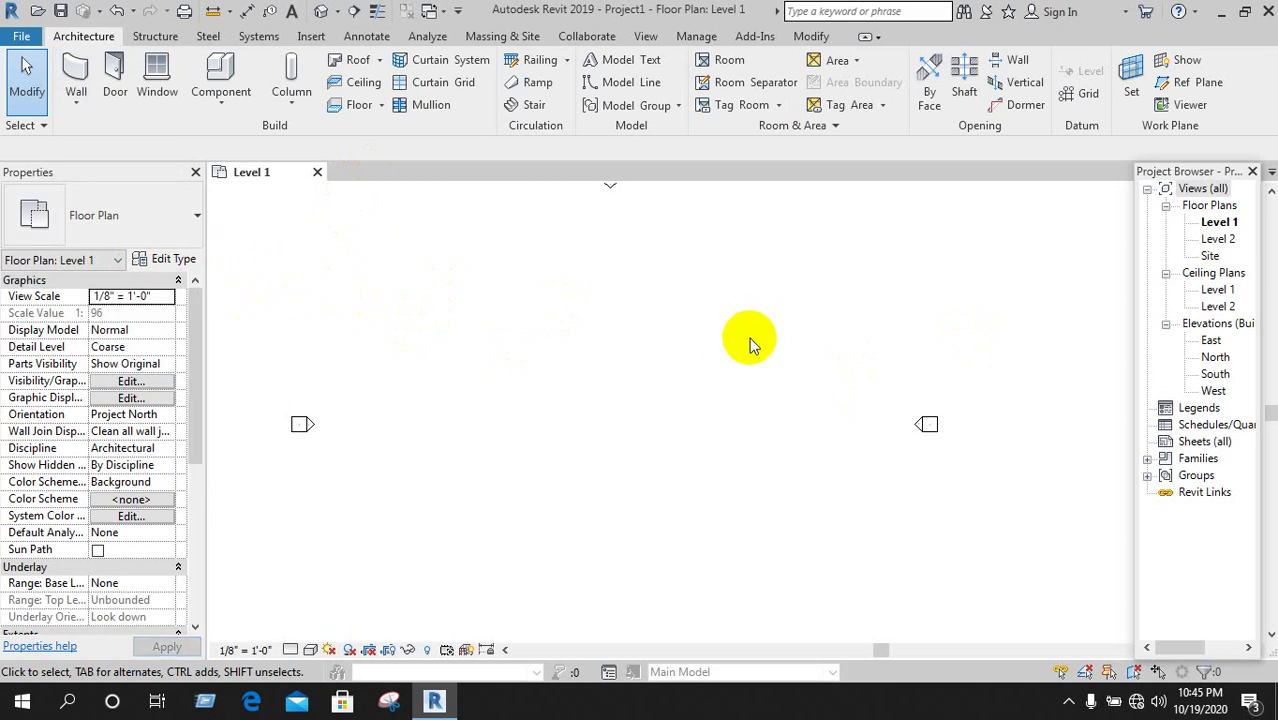
Reopen Project Units, inspect the unit choices in the length format, and close without changes.
{"action": "key", "text": "n"}
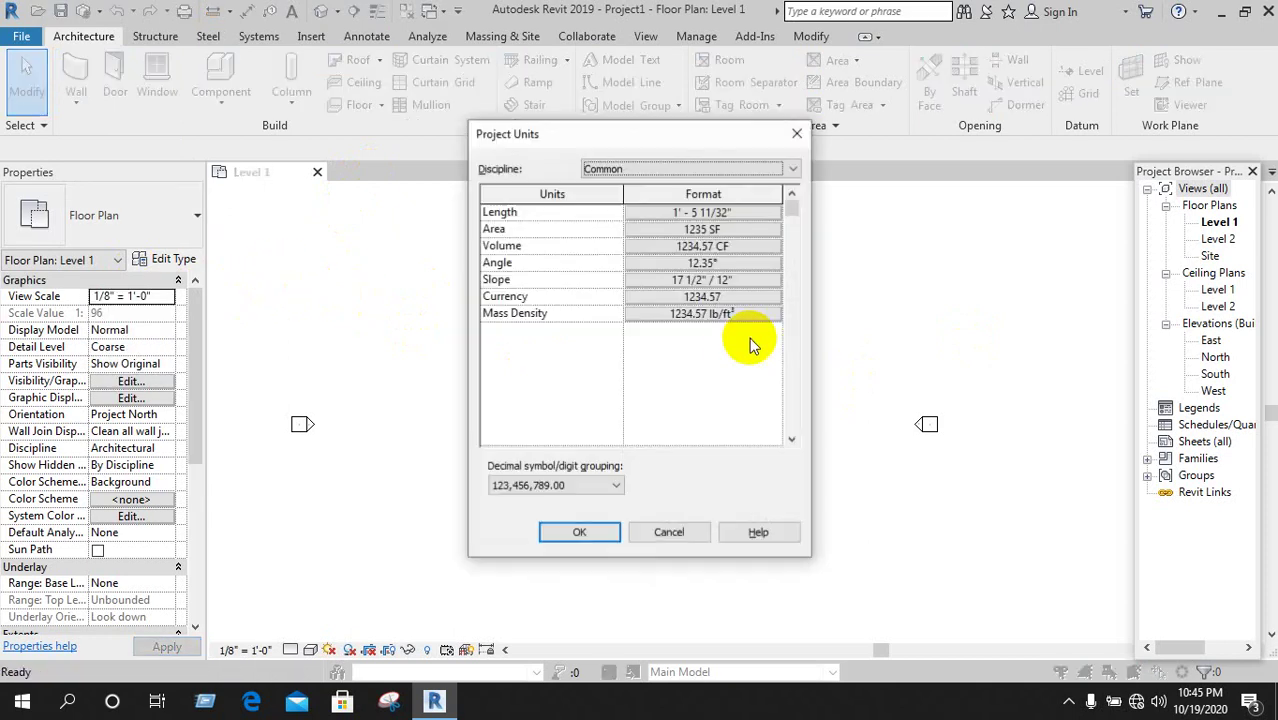
{"action": "left_click", "coordinate": [731, 224]}
{"action": "left_click", "coordinate": [634, 247]}
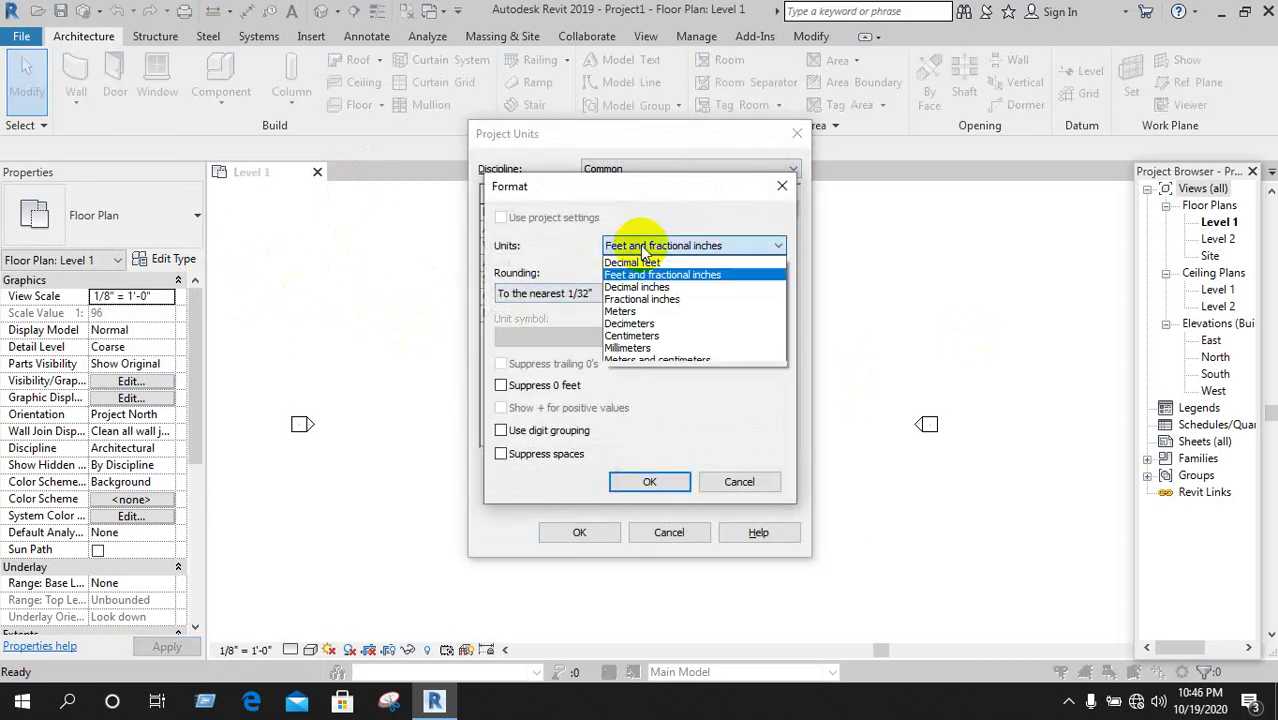
{"action": "left_click", "coordinate": [783, 190]}
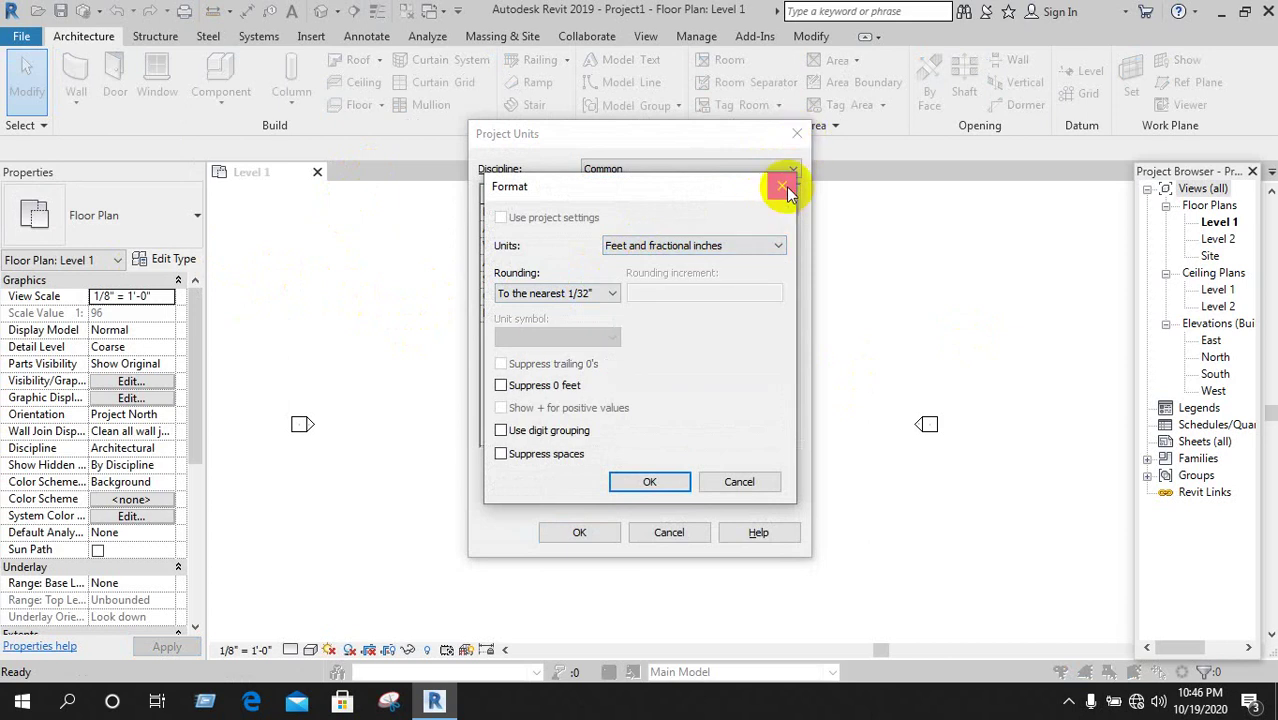
{"action": "left_click", "coordinate": [781, 187]}
{"action": "left_click", "coordinate": [797, 133]}
Draw a horizontal architectural wall 2'5'' long in the upper part of the Level 1 plan and end the wall command.
{"action": "left_click", "coordinate": [71, 108]}
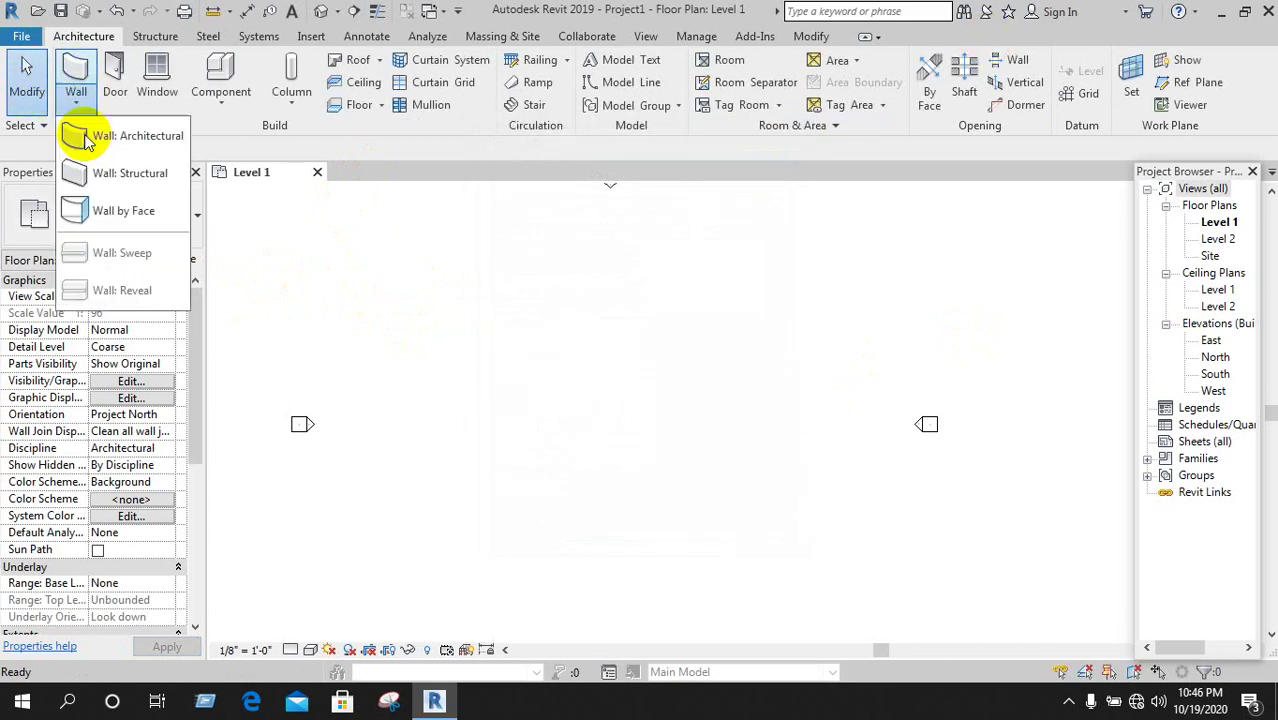
{"action": "left_click", "coordinate": [137, 134]}
{"action": "left_click", "coordinate": [479, 320]}
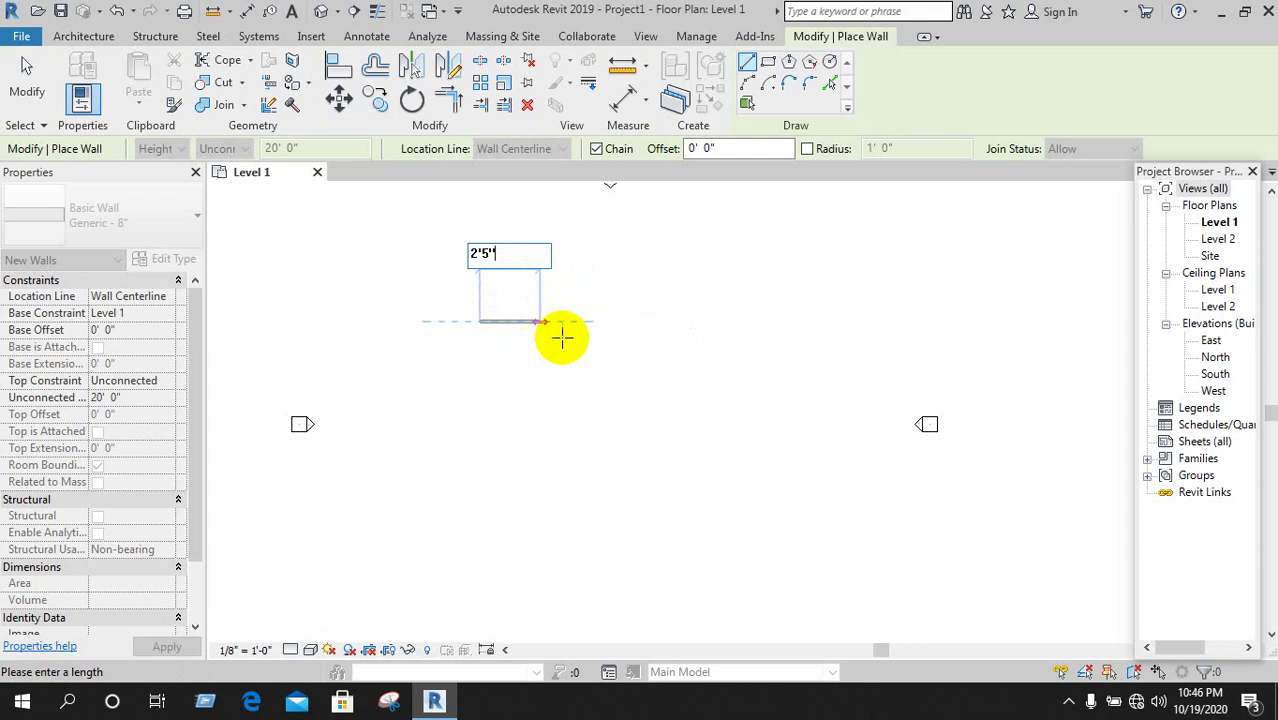
{"action": "scroll", "coordinate": [490, 330], "scroll_direction": "up", "scroll_amount": 3}
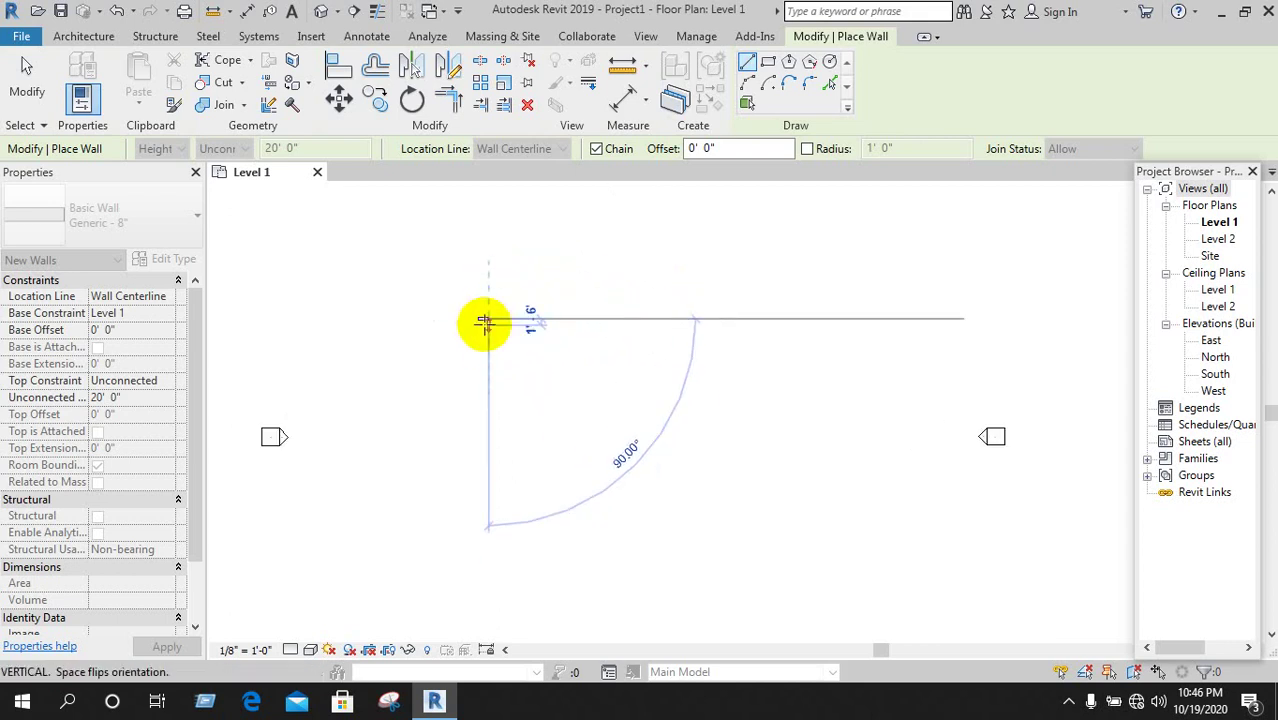
{"action": "right_click", "coordinate": [512, 305]}
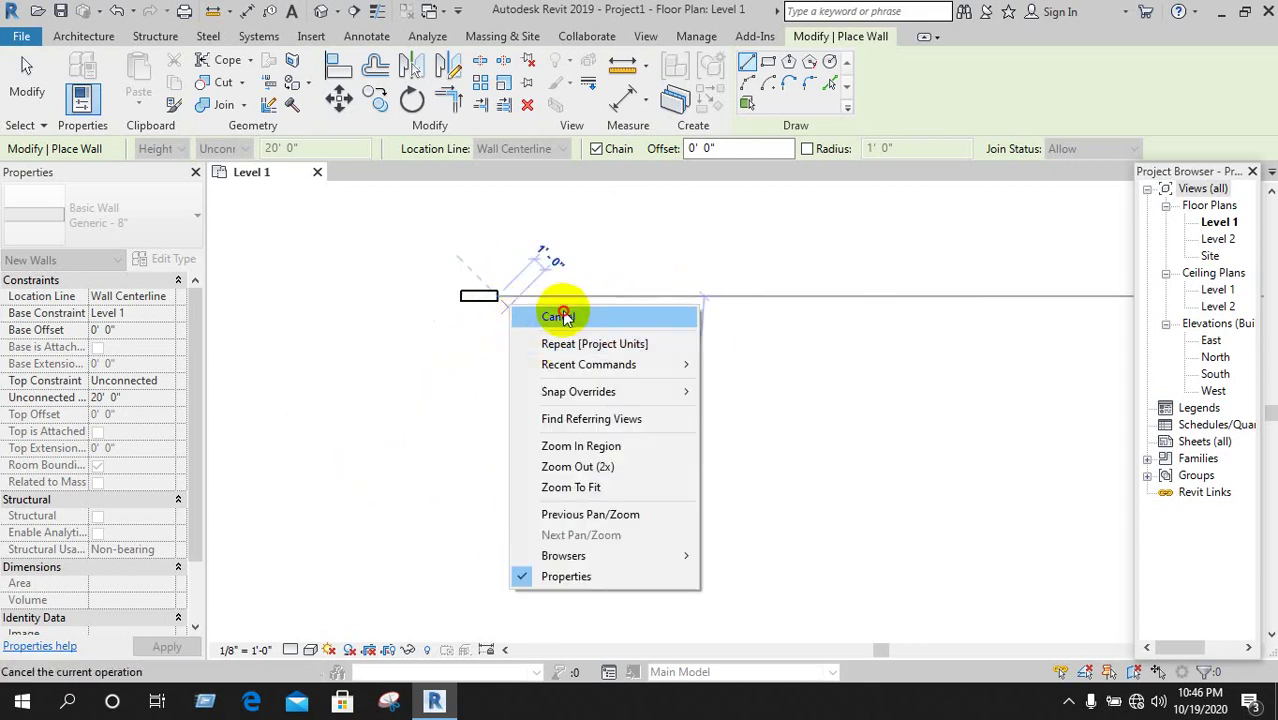
{"action": "left_click", "coordinate": [555, 317]}
{"action": "left_click", "coordinate": [565, 340]}
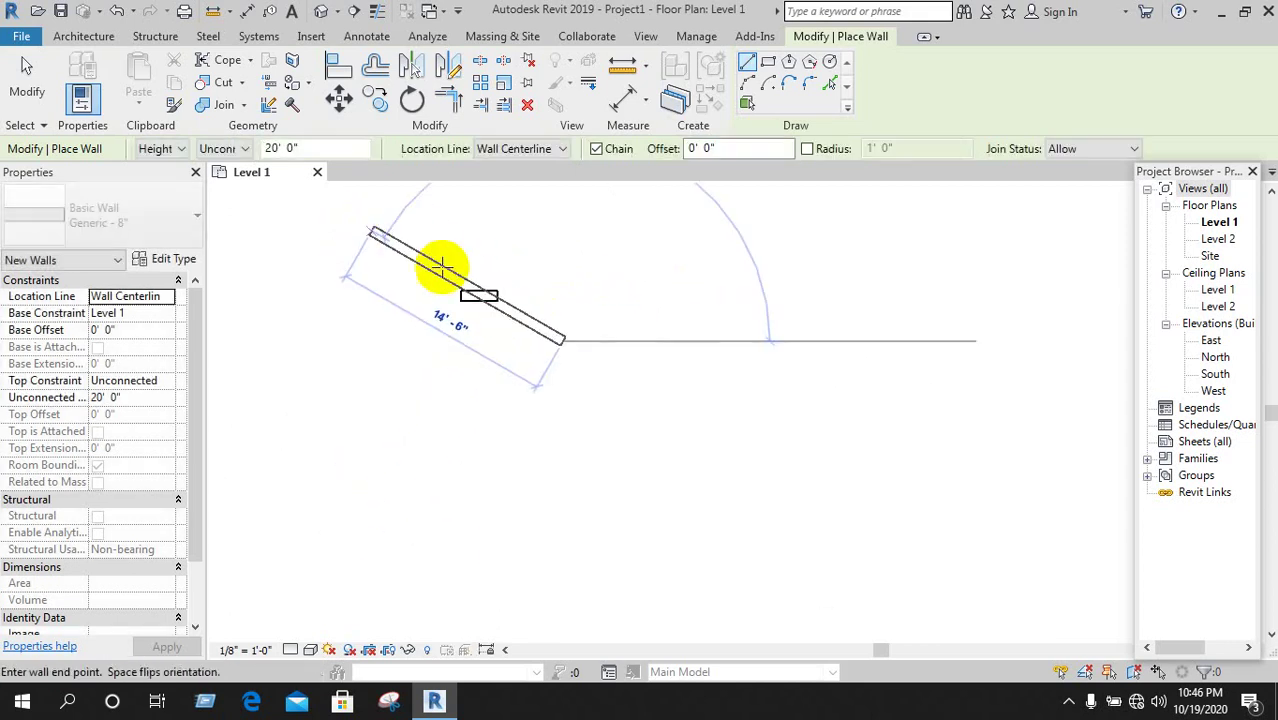
{"action": "right_click", "coordinate": [623, 268]}
{"action": "left_click", "coordinate": [667, 280]}
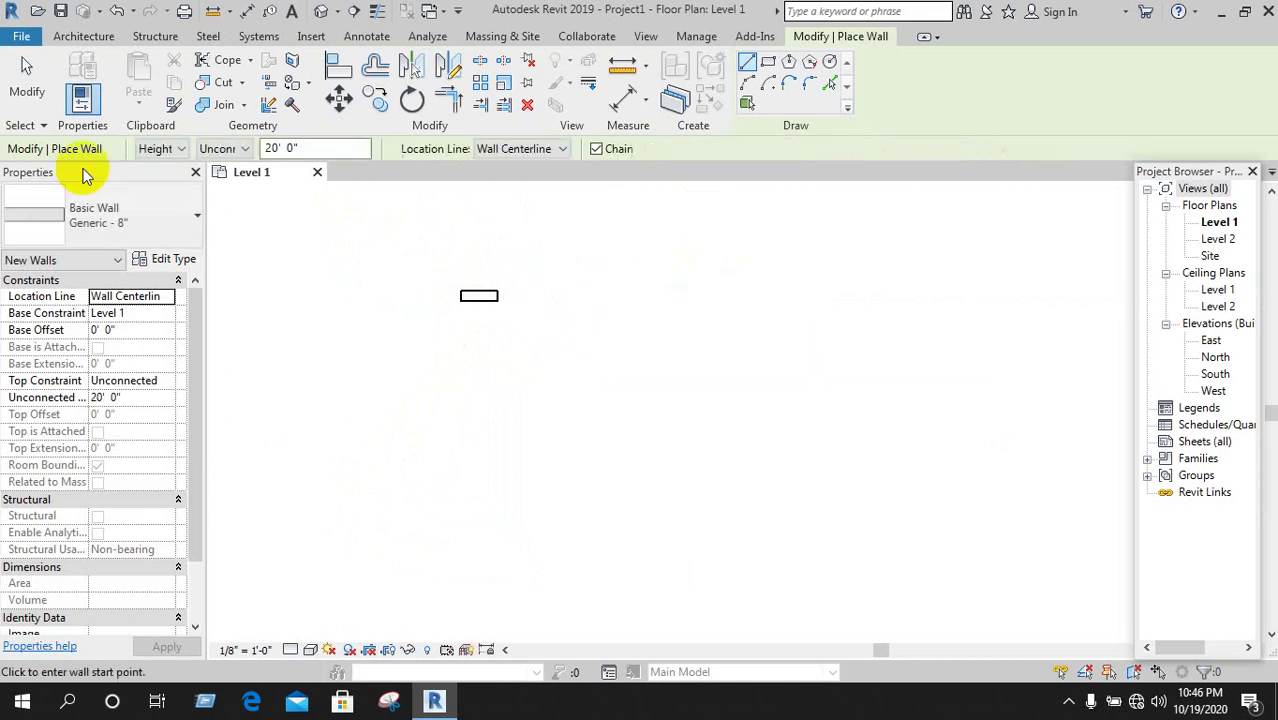
{"action": "left_click", "coordinate": [27, 72]}
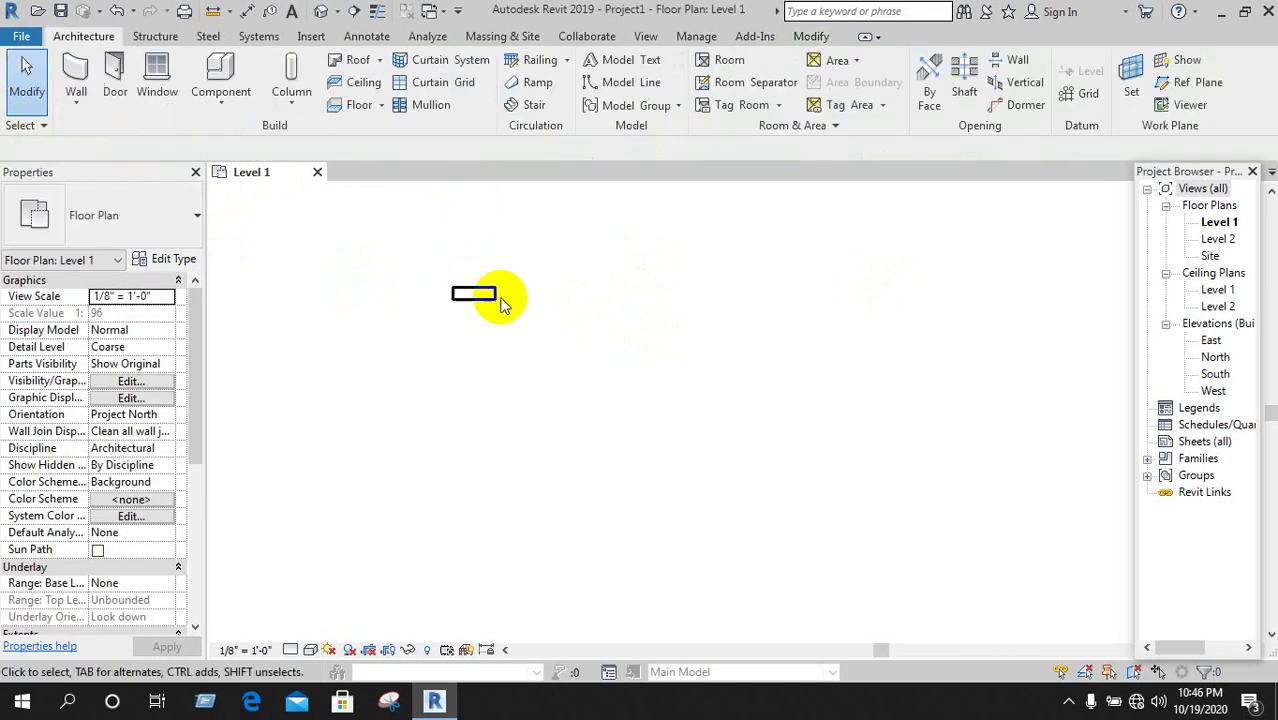
Draw a longer horizontal architectural wall freehand, below and to the right of the short wall.
{"action": "left_click_drag", "start_coordinate": [533, 330], "coordinate": [428, 238]}
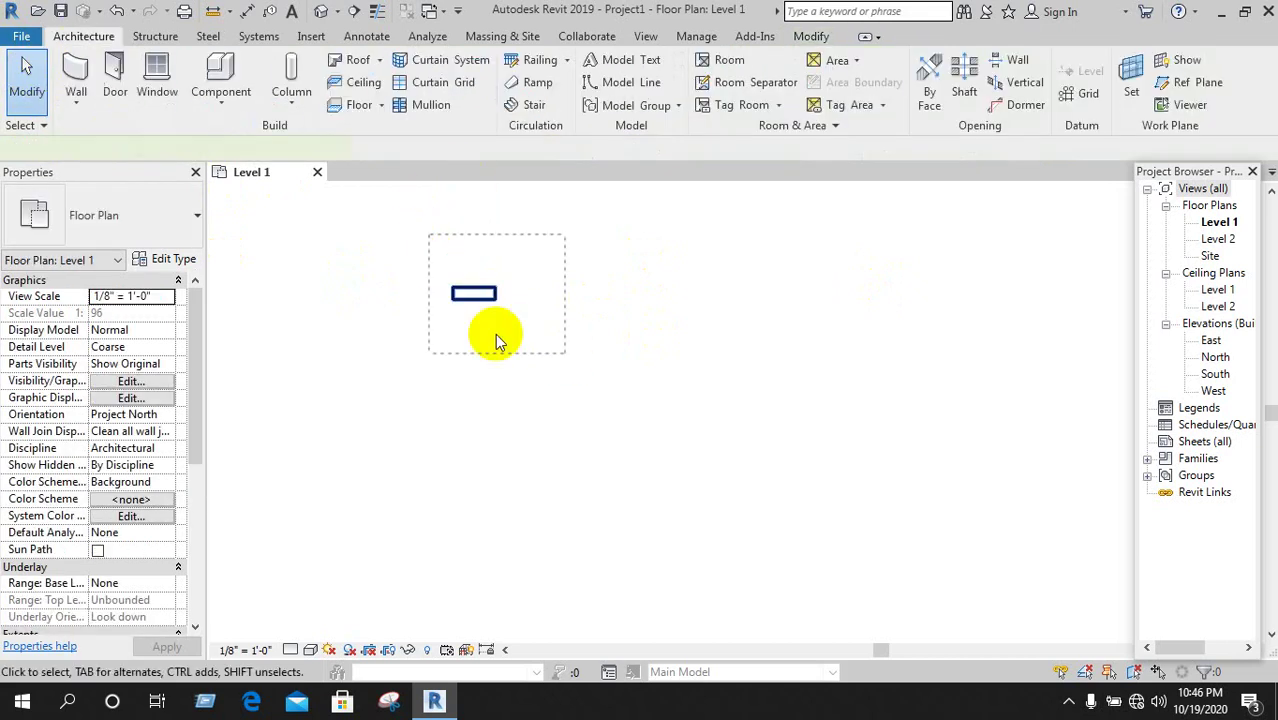
{"action": "left_click", "coordinate": [624, 344]}
{"action": "left_click", "coordinate": [77, 92]}
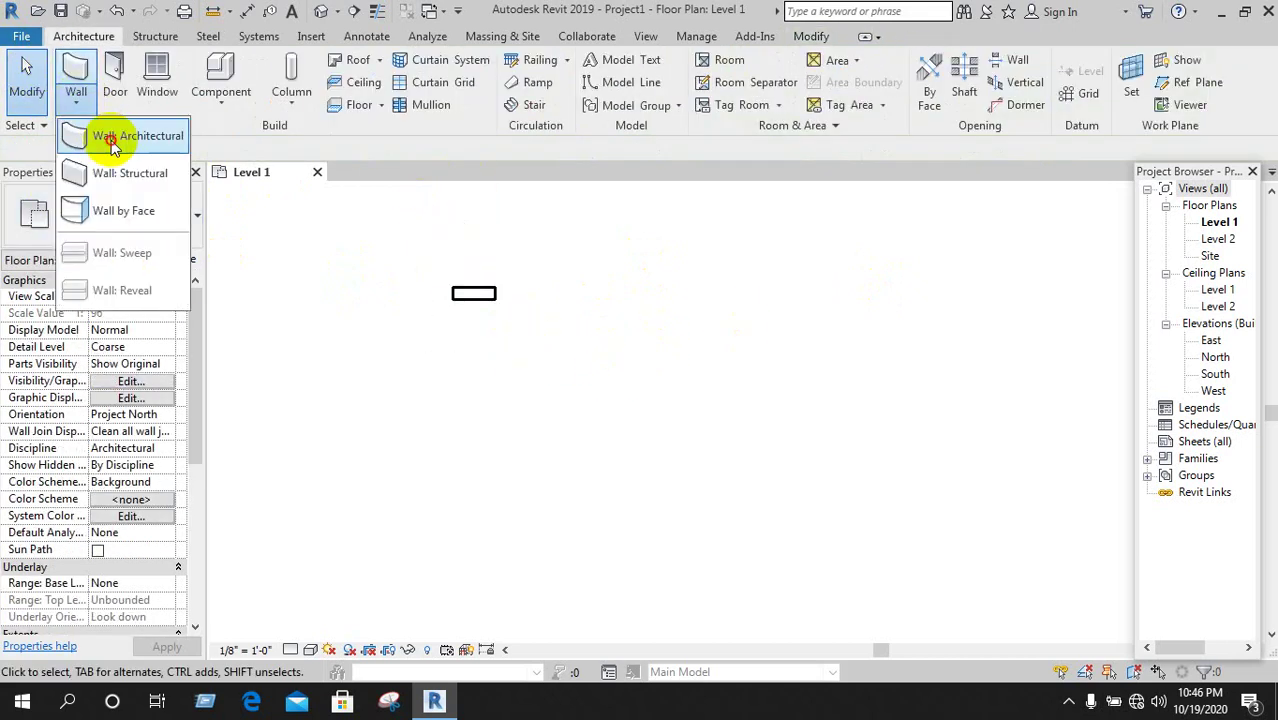
{"action": "left_click", "coordinate": [103, 131]}
{"action": "left_click", "coordinate": [551, 369]}
{"action": "left_click", "coordinate": [754, 369]}
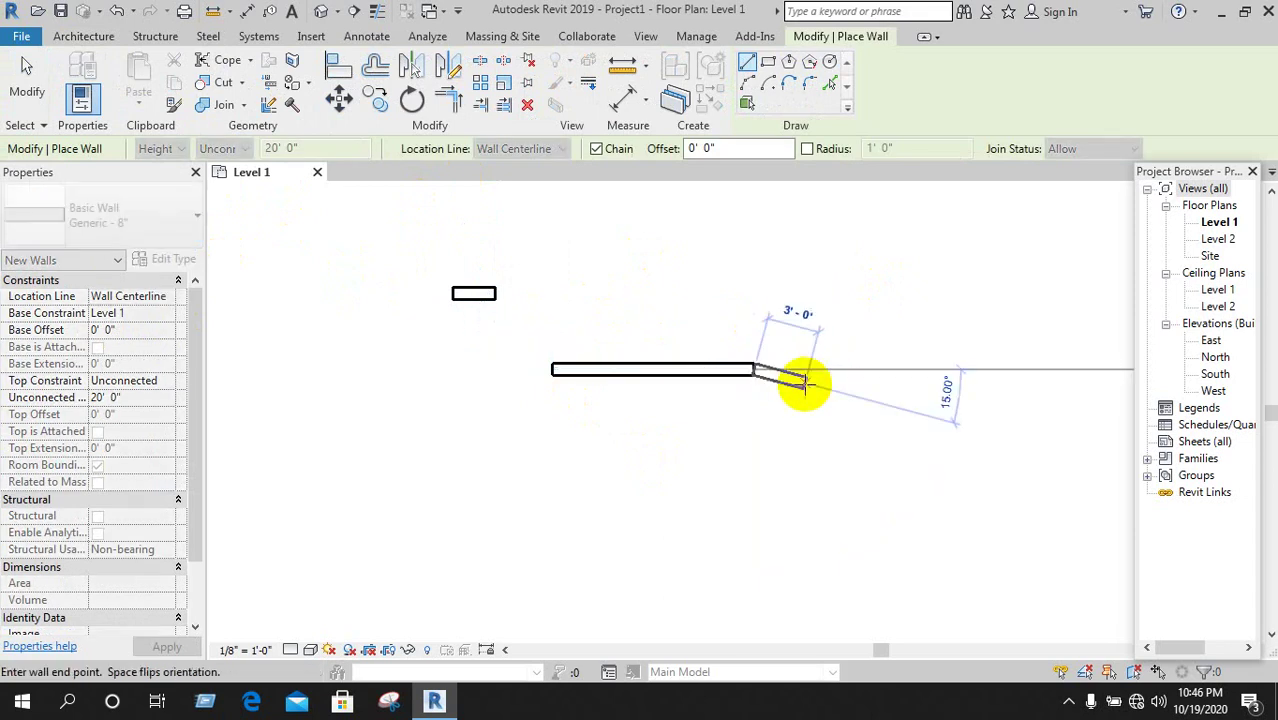
End the current wall chain and open the Windows On-Screen Keyboard.
{"action": "key", "text": "Escape"}
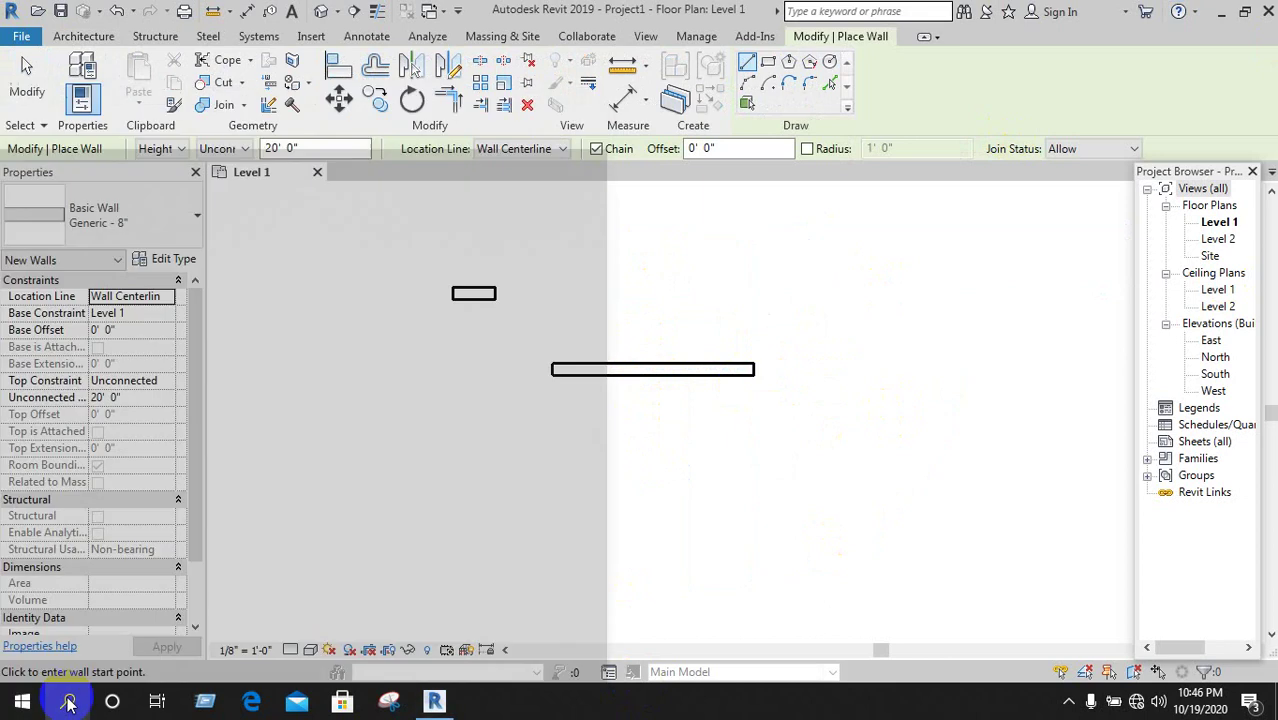
{"action": "left_click", "coordinate": [60, 703]}
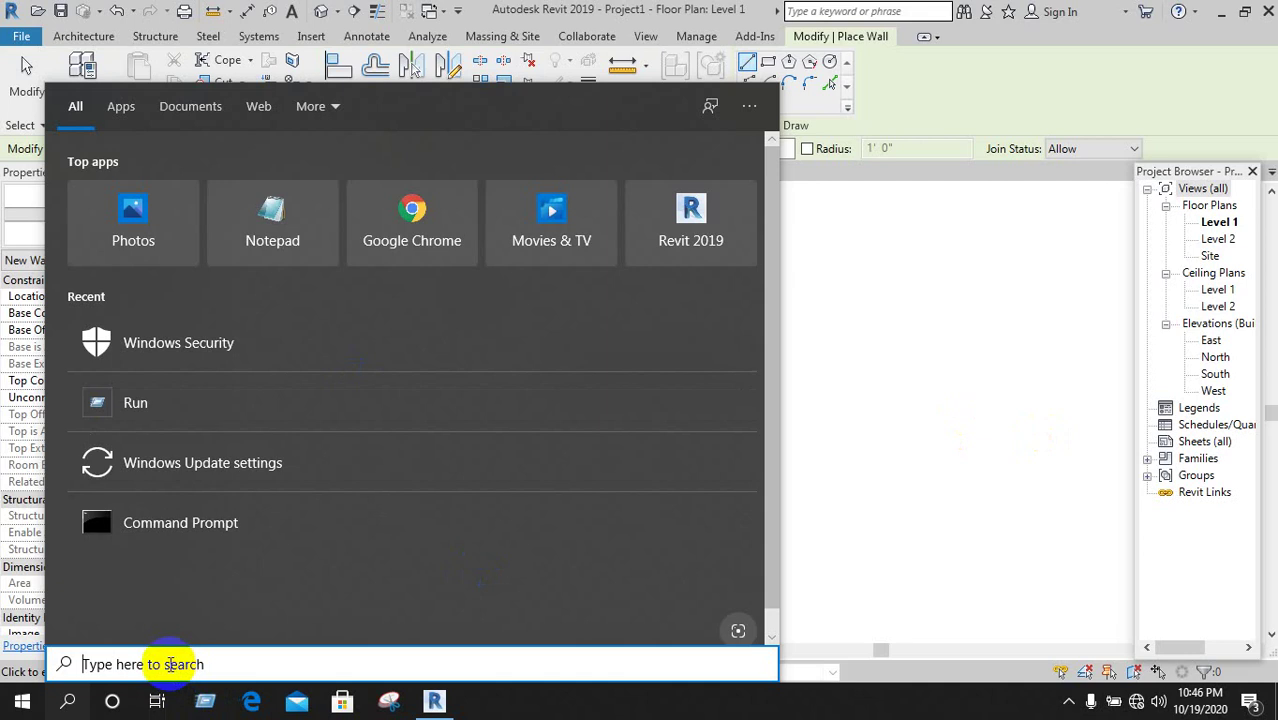
{"action": "type", "text": "ke"}
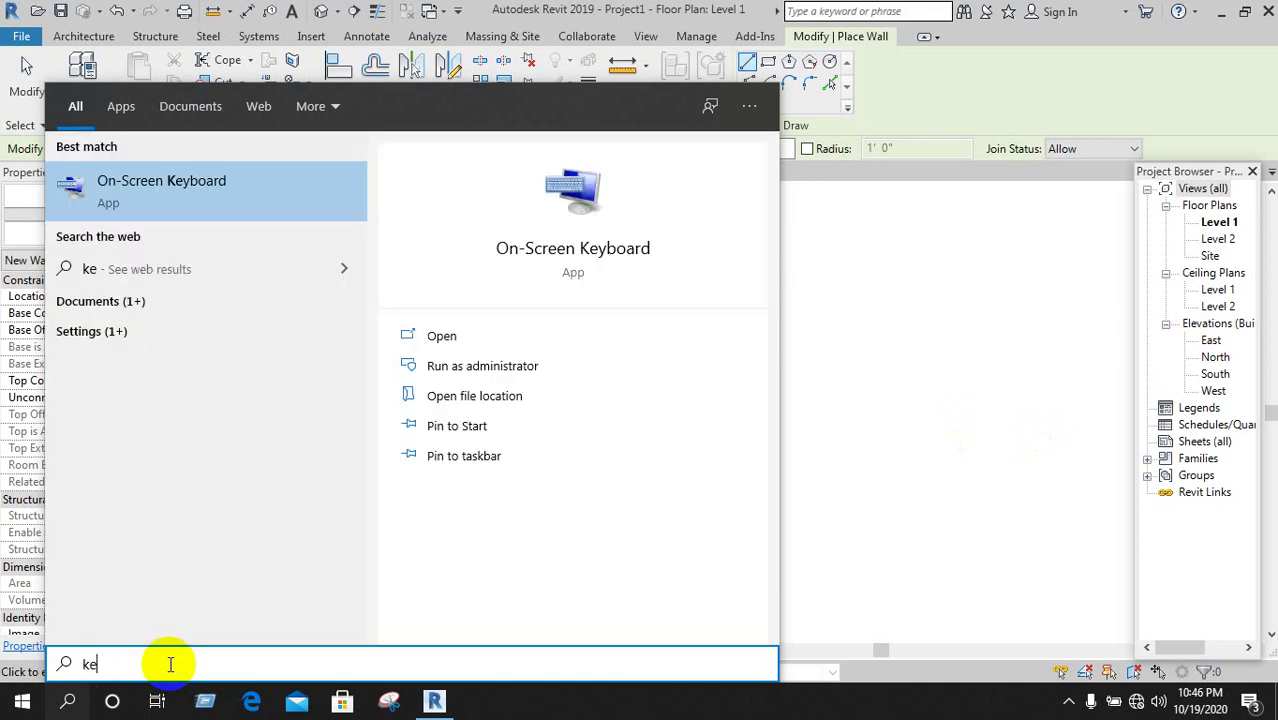
{"action": "left_click", "coordinate": [192, 190]}
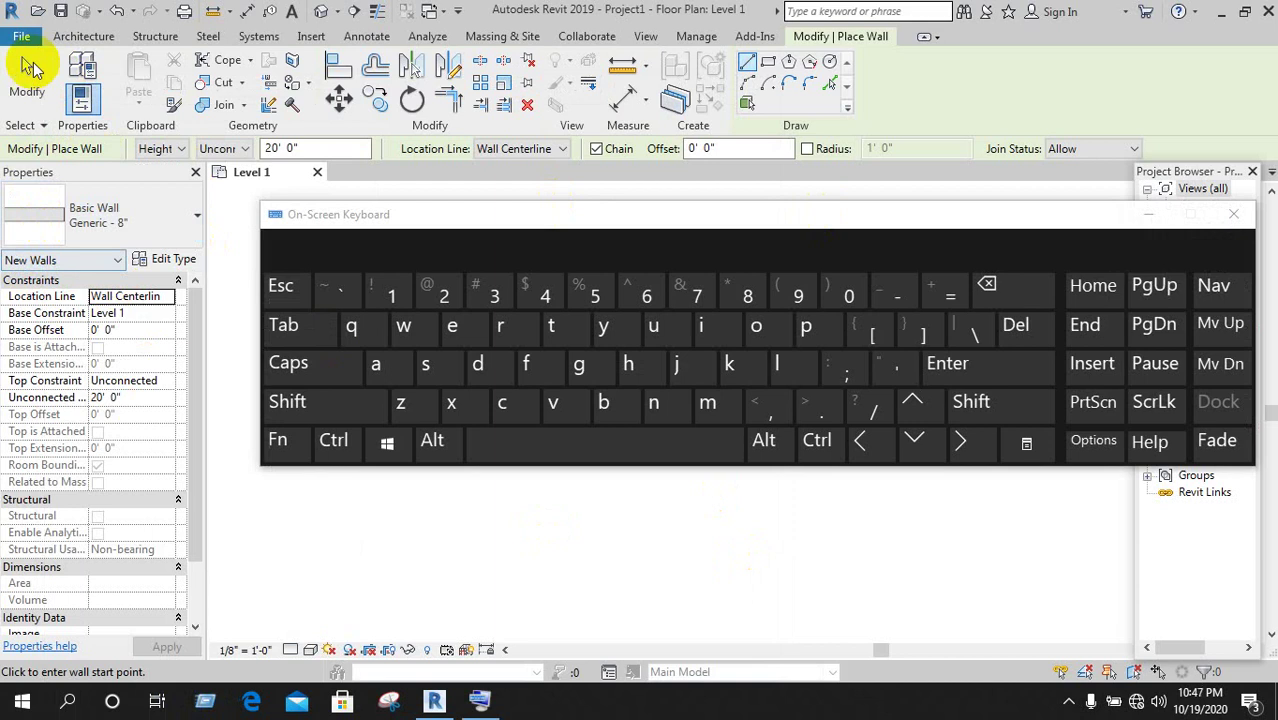
Draw a horizontal architectural wall freehand below the two existing walls, end the chain with Esc on the On-Screen Keyboard, and close the keyboard.
{"action": "left_click", "coordinate": [108, 44]}
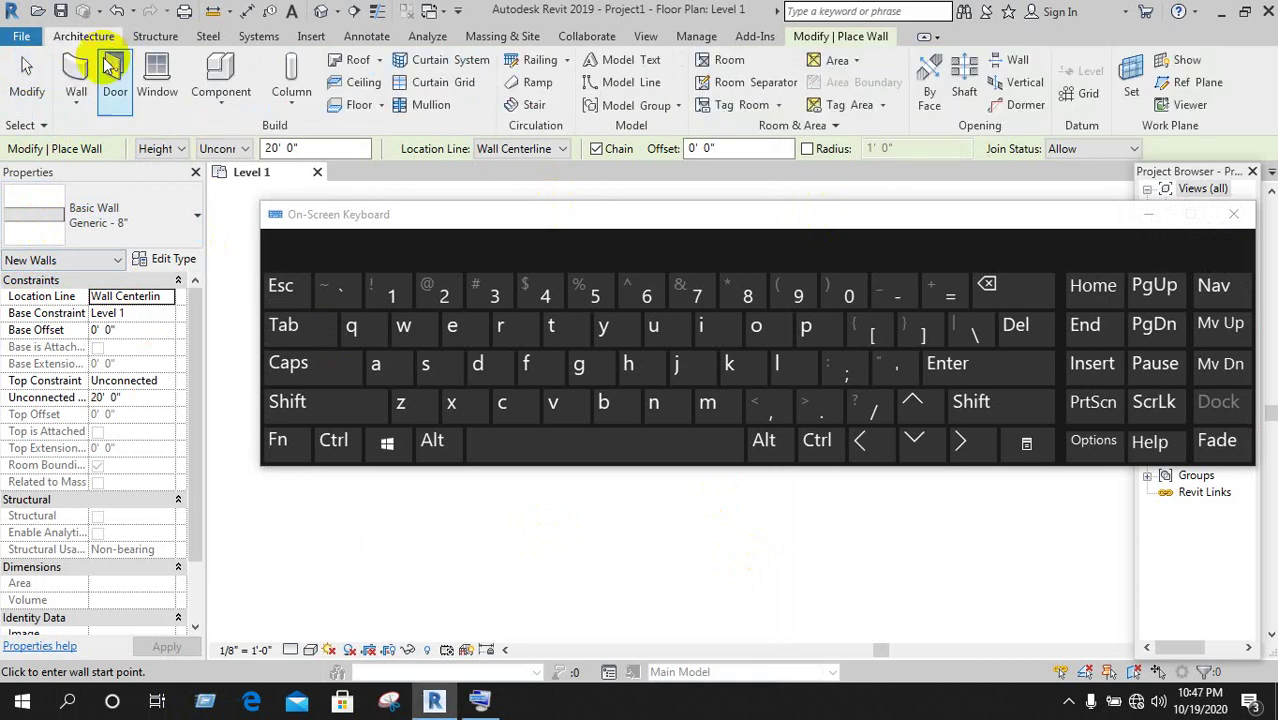
{"action": "left_click", "coordinate": [78, 96]}
{"action": "left_click", "coordinate": [474, 531]}
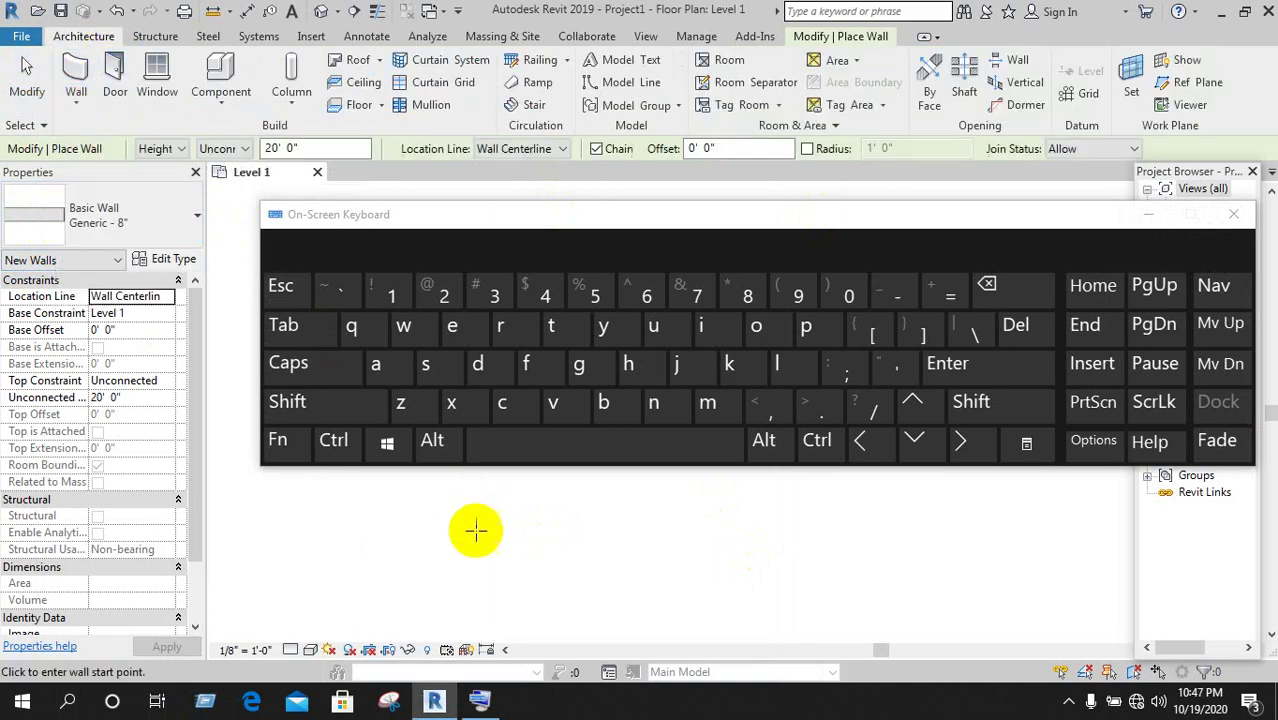
{"action": "left_click", "coordinate": [668, 531]}
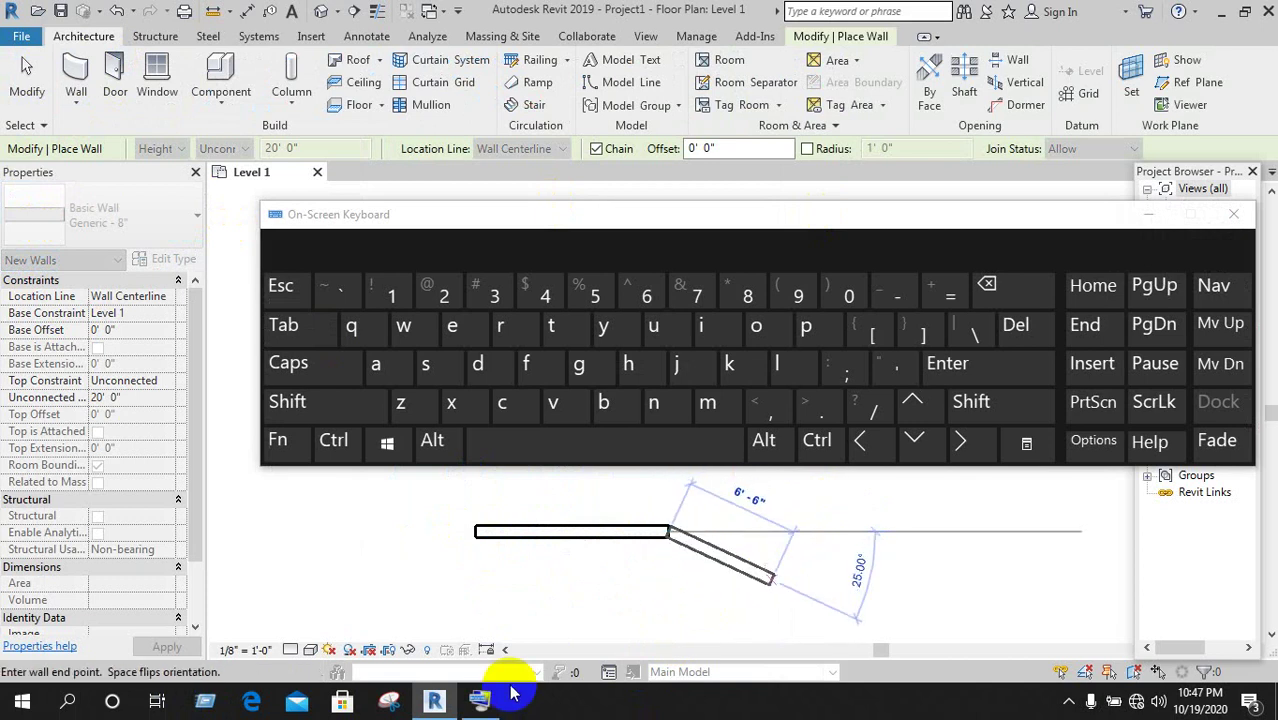
{"action": "left_click", "coordinate": [283, 289]}
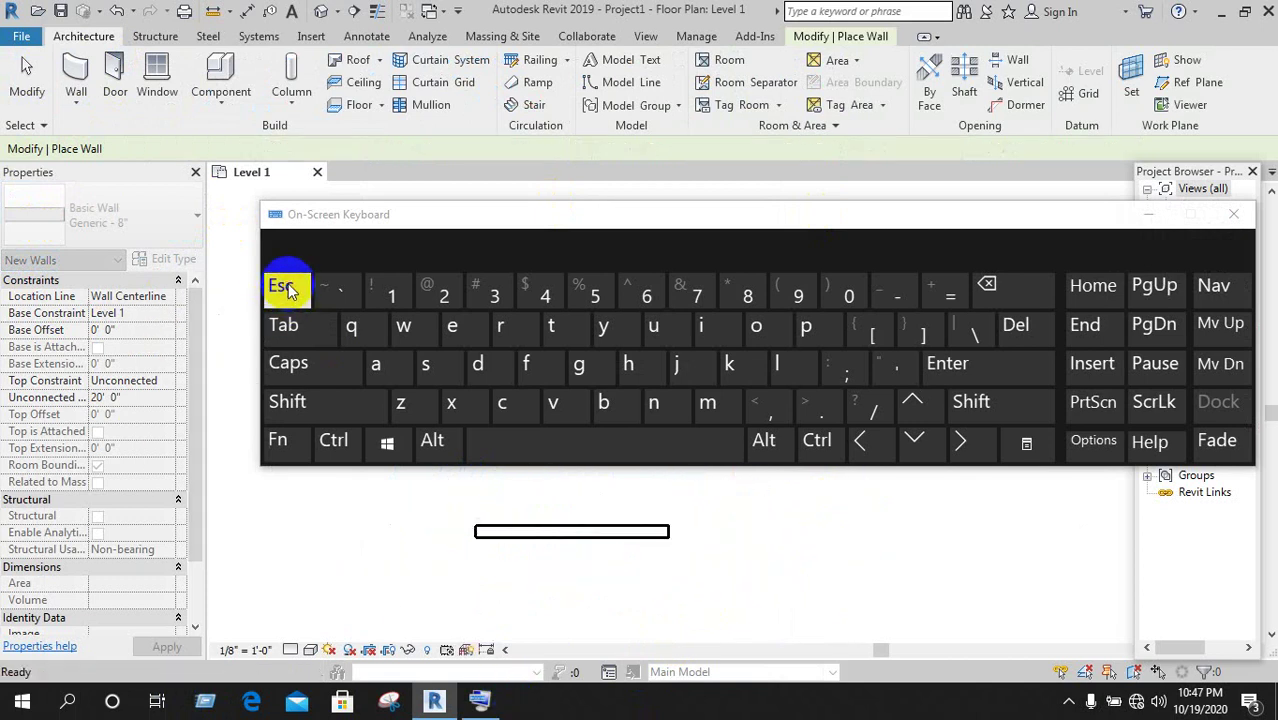
{"action": "left_click", "coordinate": [1236, 217]}
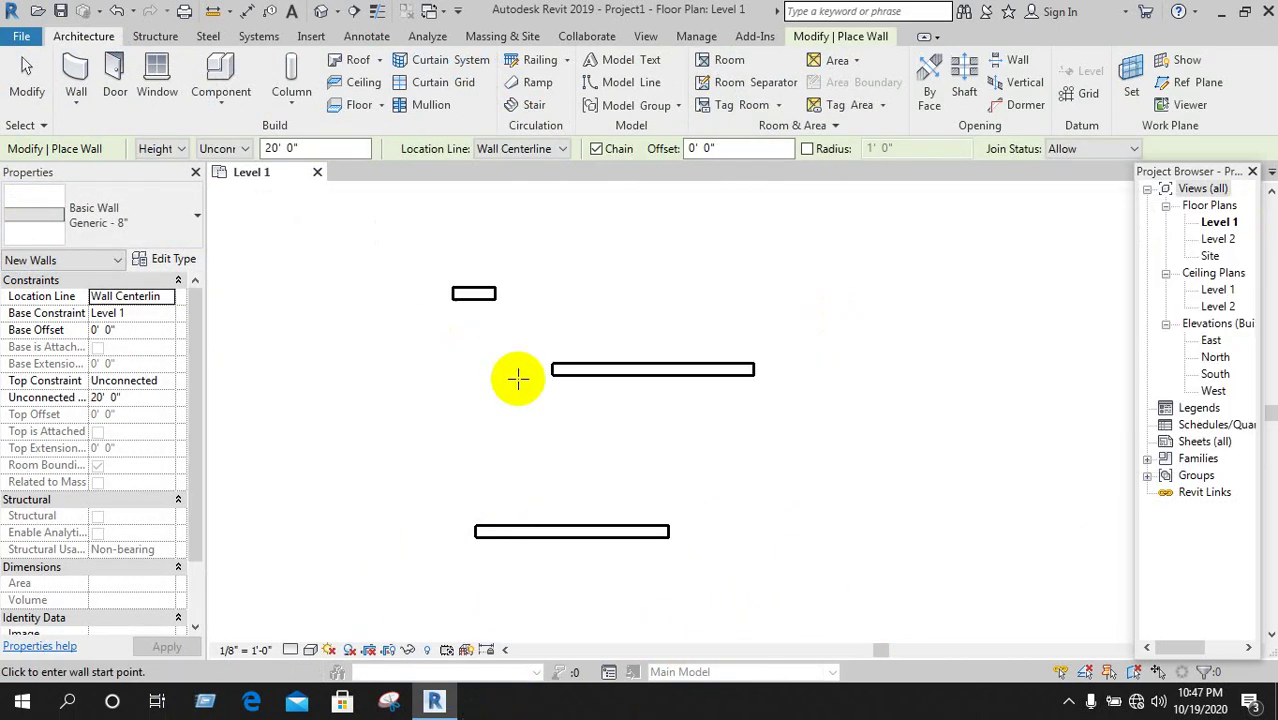
{"action": "scroll", "coordinate": [673, 285], "scroll_direction": "down", "scroll_amount": 1}
{"action": "left_click", "coordinate": [403, 231]}
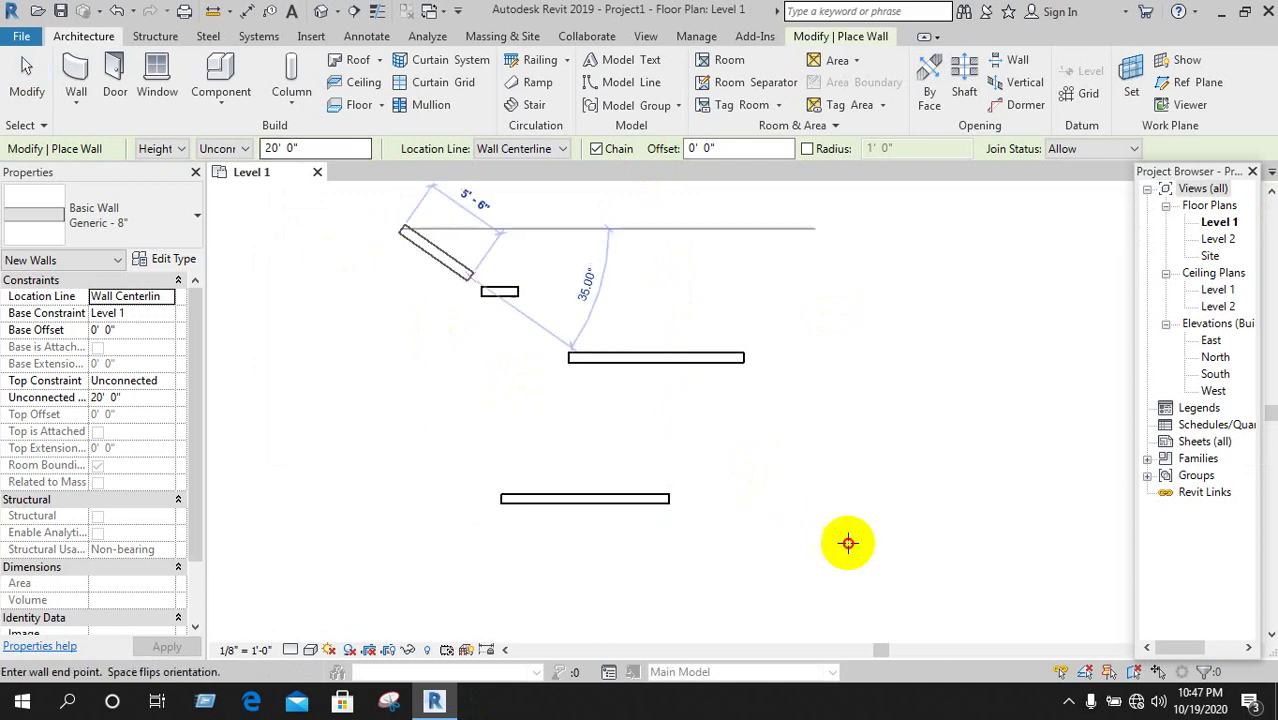
{"action": "right_click", "coordinate": [471, 405]}
{"action": "left_click", "coordinate": [519, 132]}
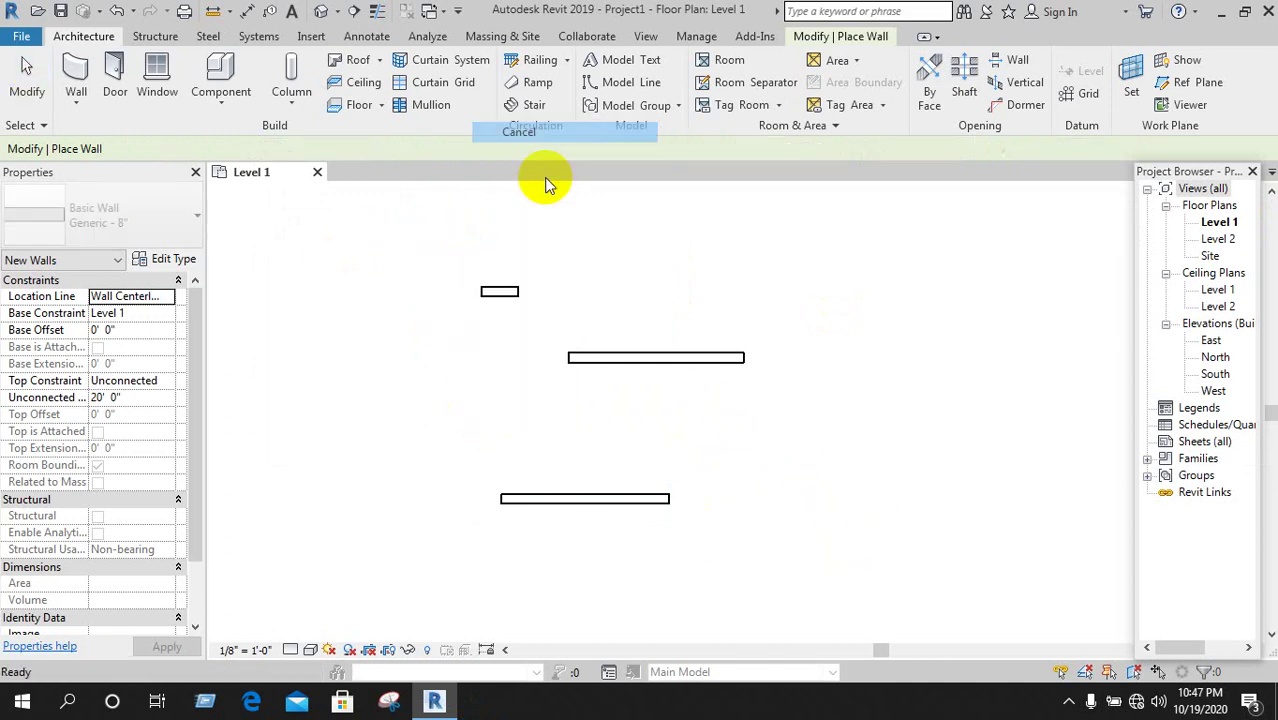
Leave the wall command and delete all three walls in the Level 1 plan.
{"action": "left_click", "coordinate": [27, 80]}
{"action": "left_click_drag", "start_coordinate": [418, 266], "coordinate": [820, 560]}
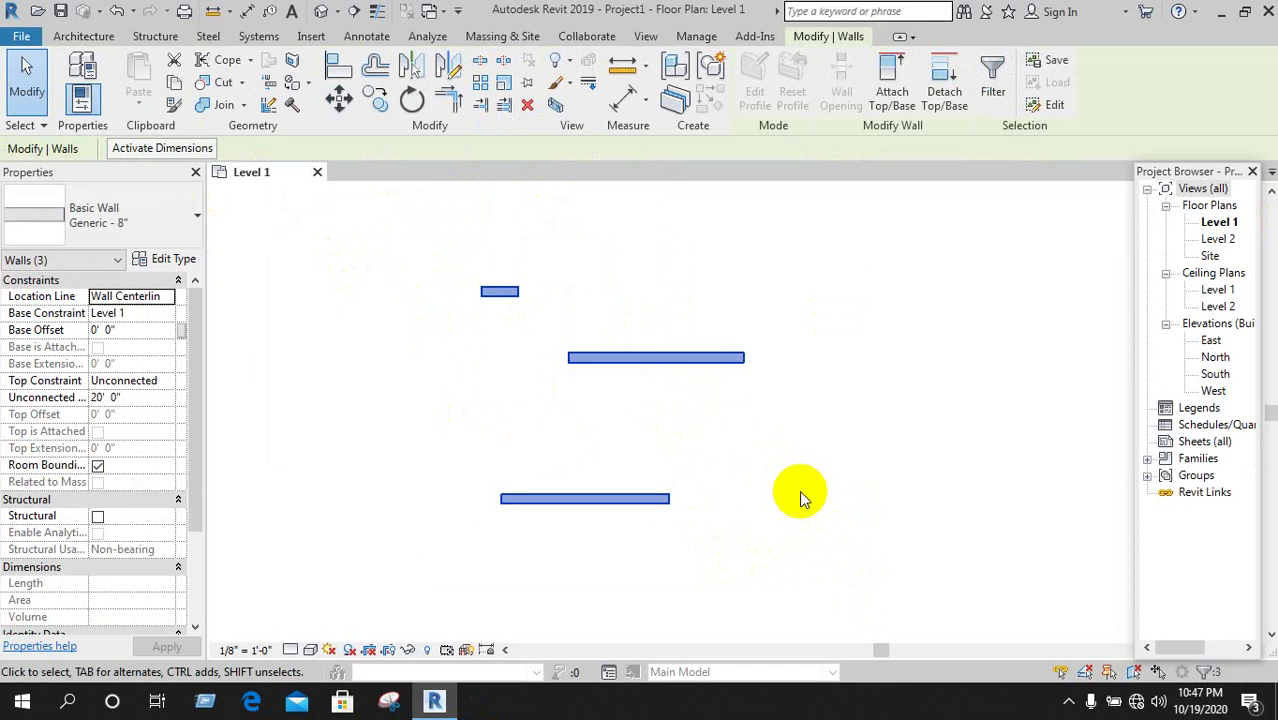
{"action": "key", "text": "Delete"}
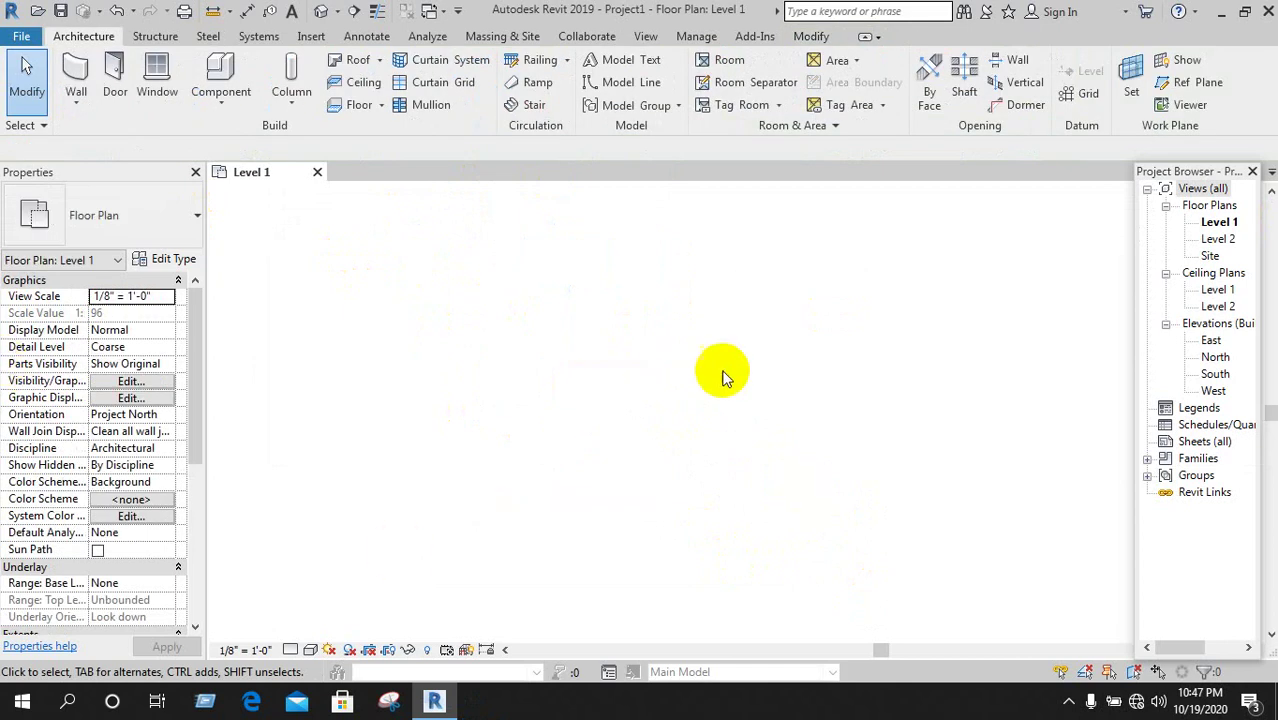
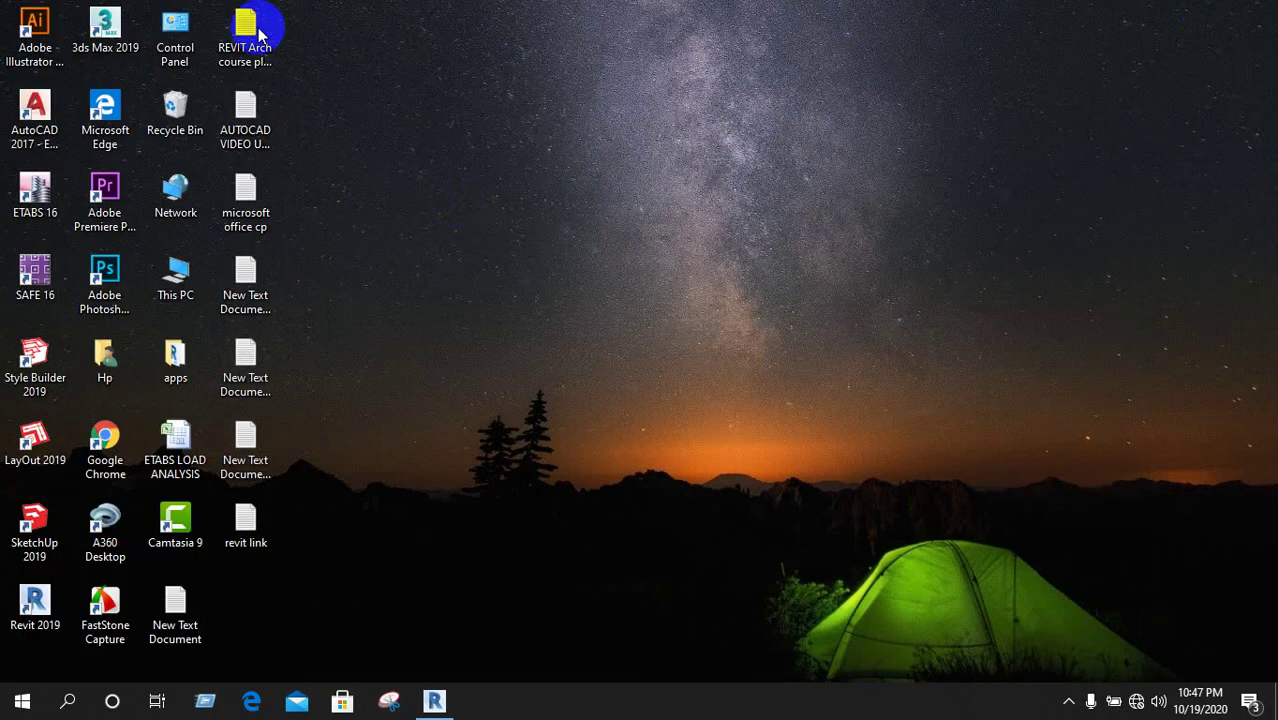
Review the REVIT Arch course plan text file in Notepad from the desktop and return to Revit.
{"action": "double_click", "coordinate": [257, 33]}
{"action": "left_click", "coordinate": [811, 96]}
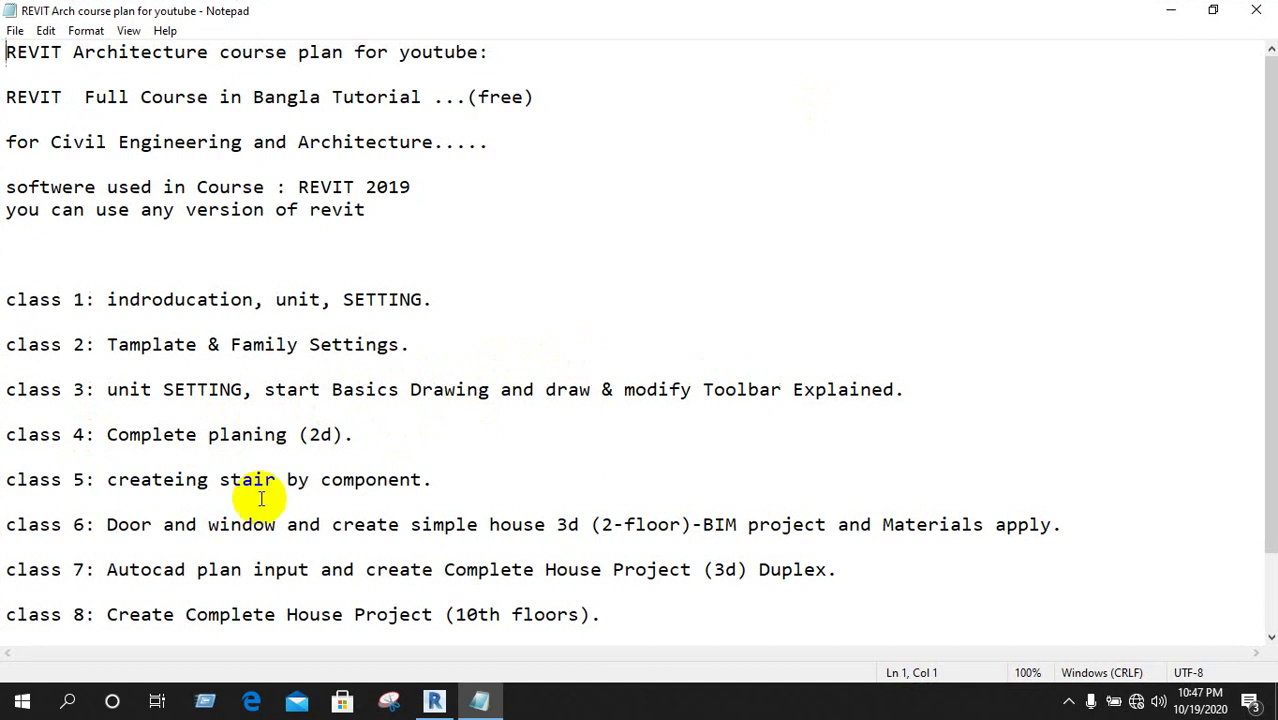
{"action": "left_click", "coordinate": [1180, 12]}
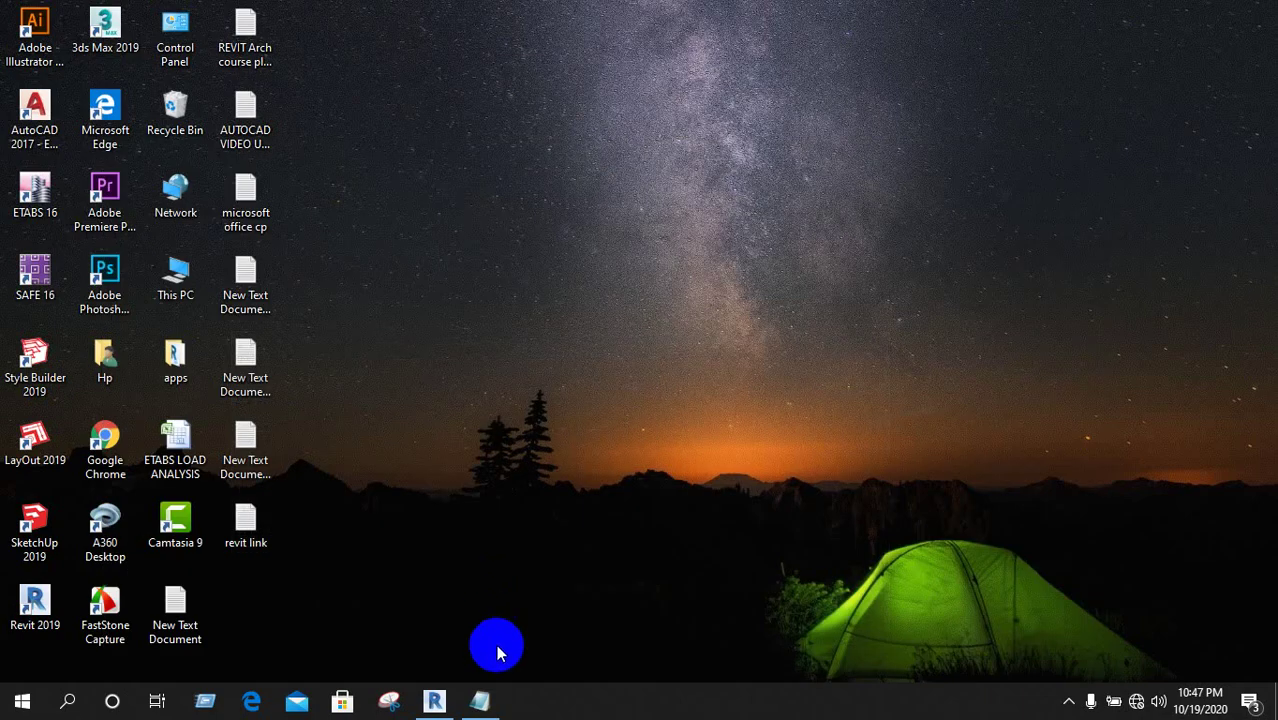
{"action": "left_click", "coordinate": [480, 700]}
{"action": "left_click", "coordinate": [480, 700]}
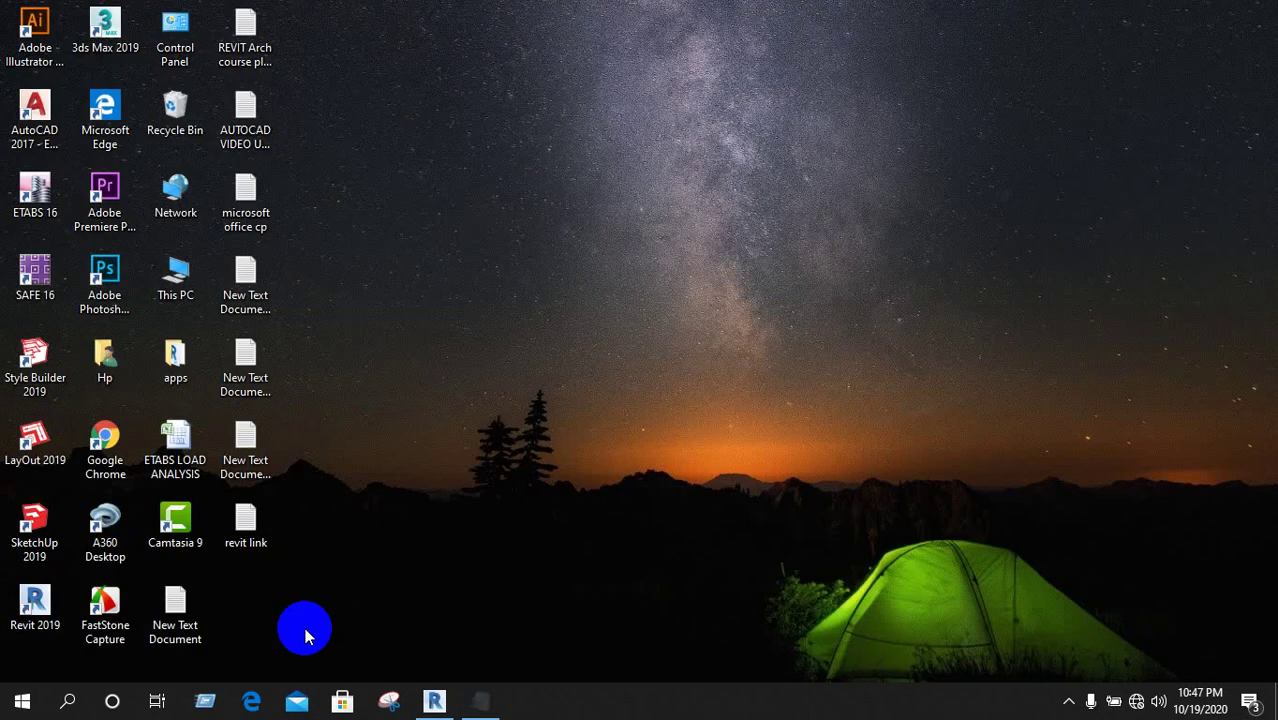
{"action": "left_click", "coordinate": [450, 702]}
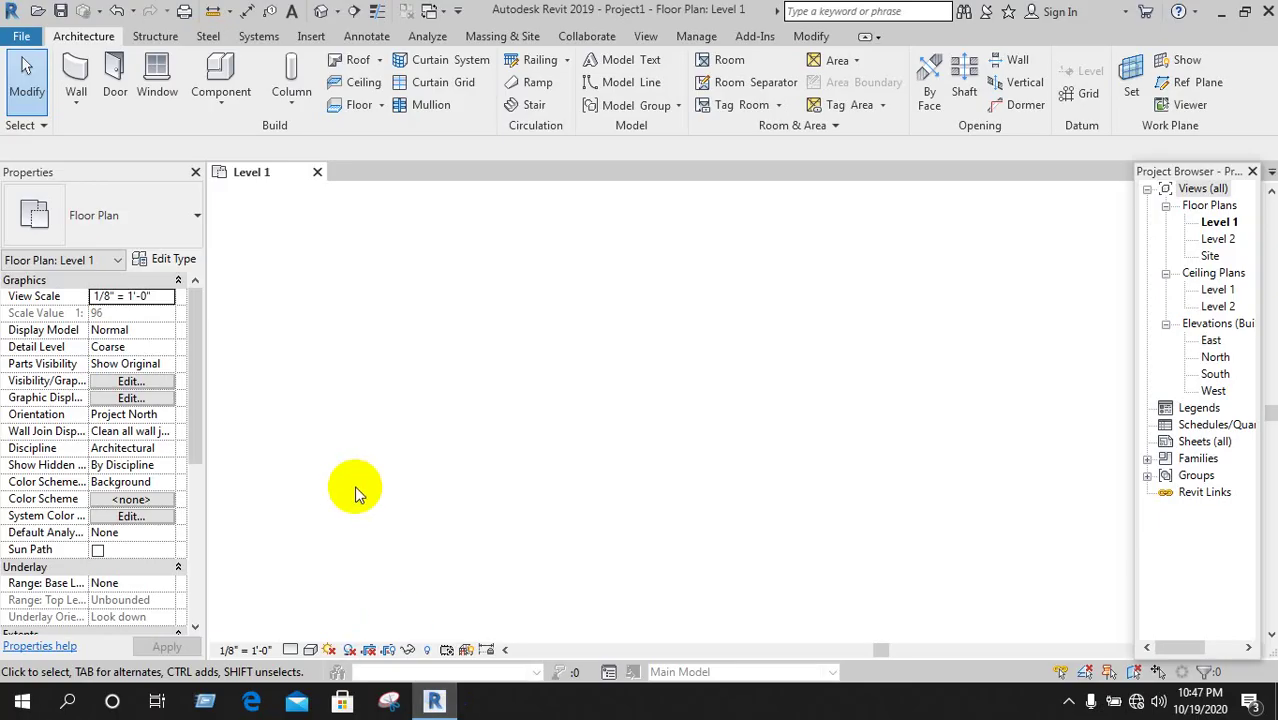
Draw a slightly sloped architectural wall about 19' long in the upper part of the Level 1 plan and cancel the continuing chain.
{"action": "left_click", "coordinate": [96, 106]}
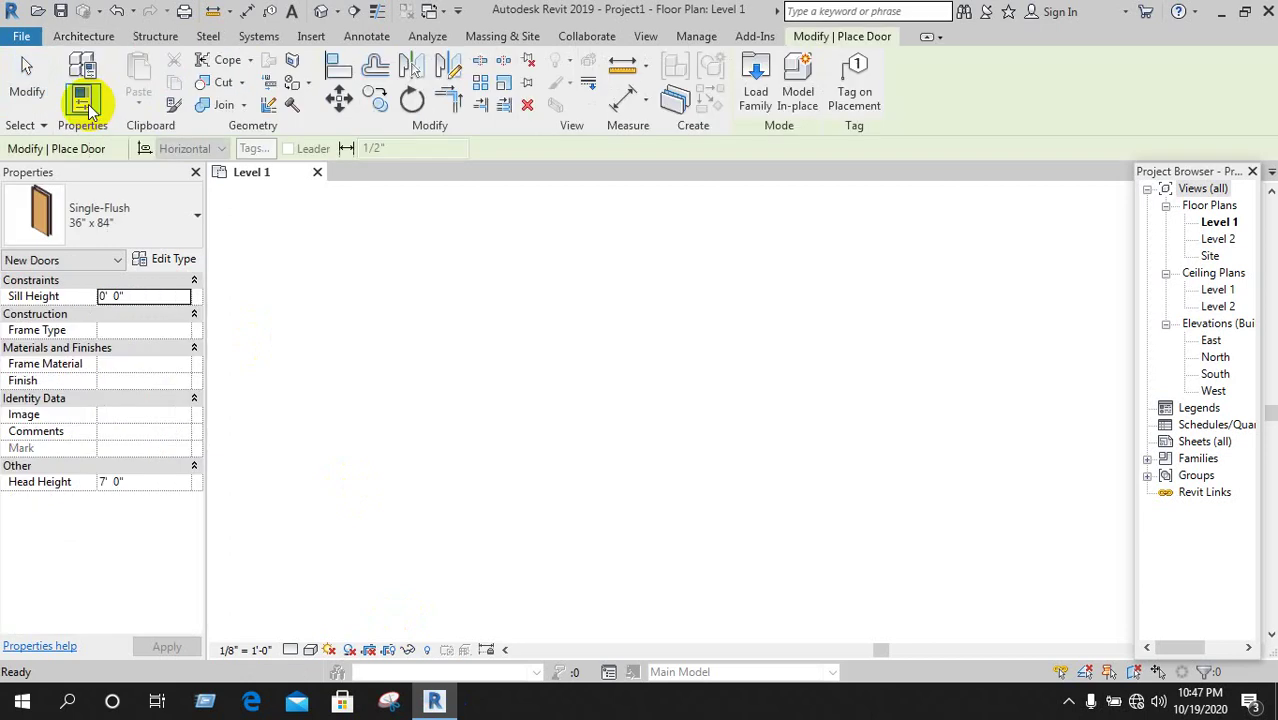
{"action": "left_click", "coordinate": [84, 36]}
{"action": "left_click", "coordinate": [74, 108]}
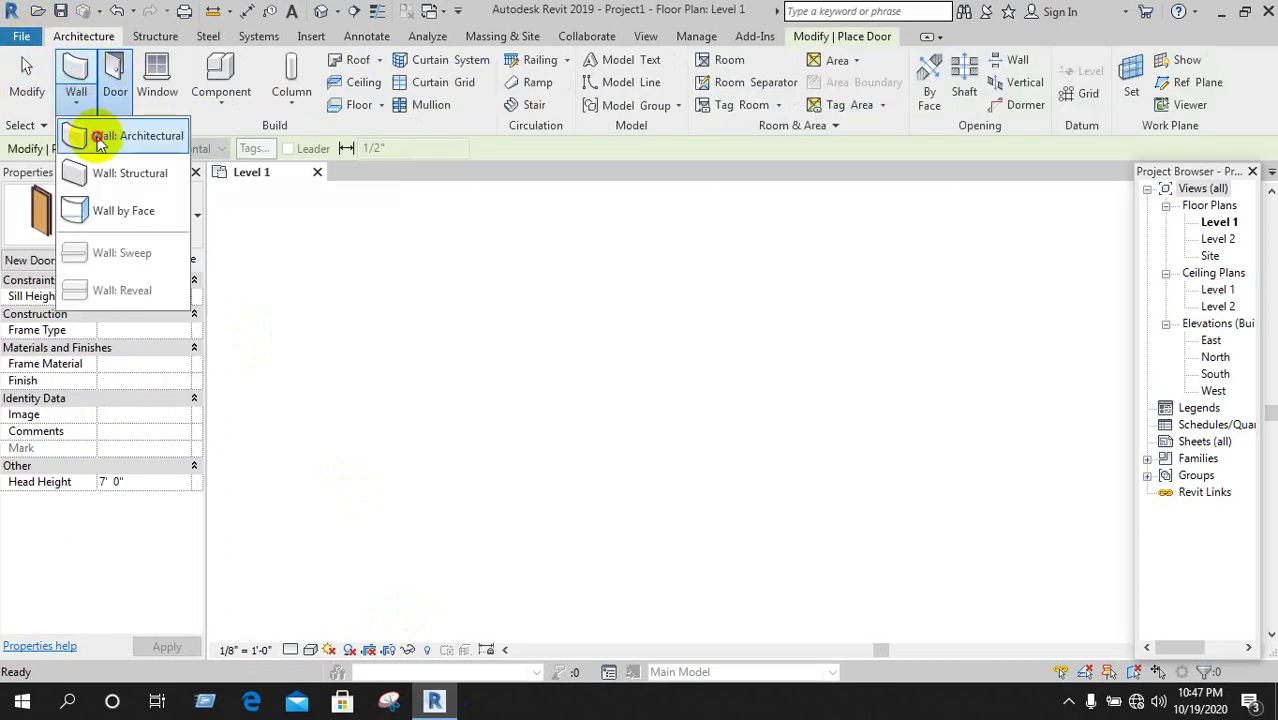
{"action": "left_click", "coordinate": [100, 131]}
{"action": "left_click", "coordinate": [444, 300]}
{"action": "left_click", "coordinate": [731, 288]}
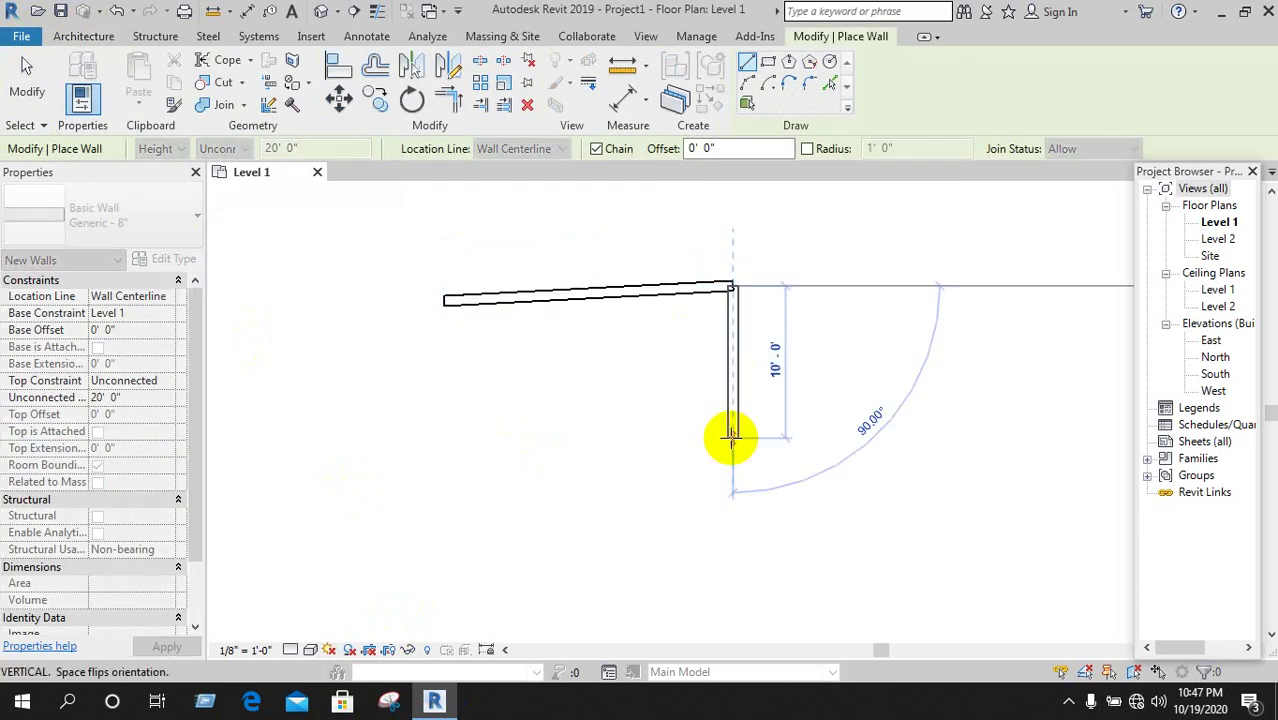
{"action": "right_click", "coordinate": [750, 408]}
{"action": "left_click", "coordinate": [799, 134]}
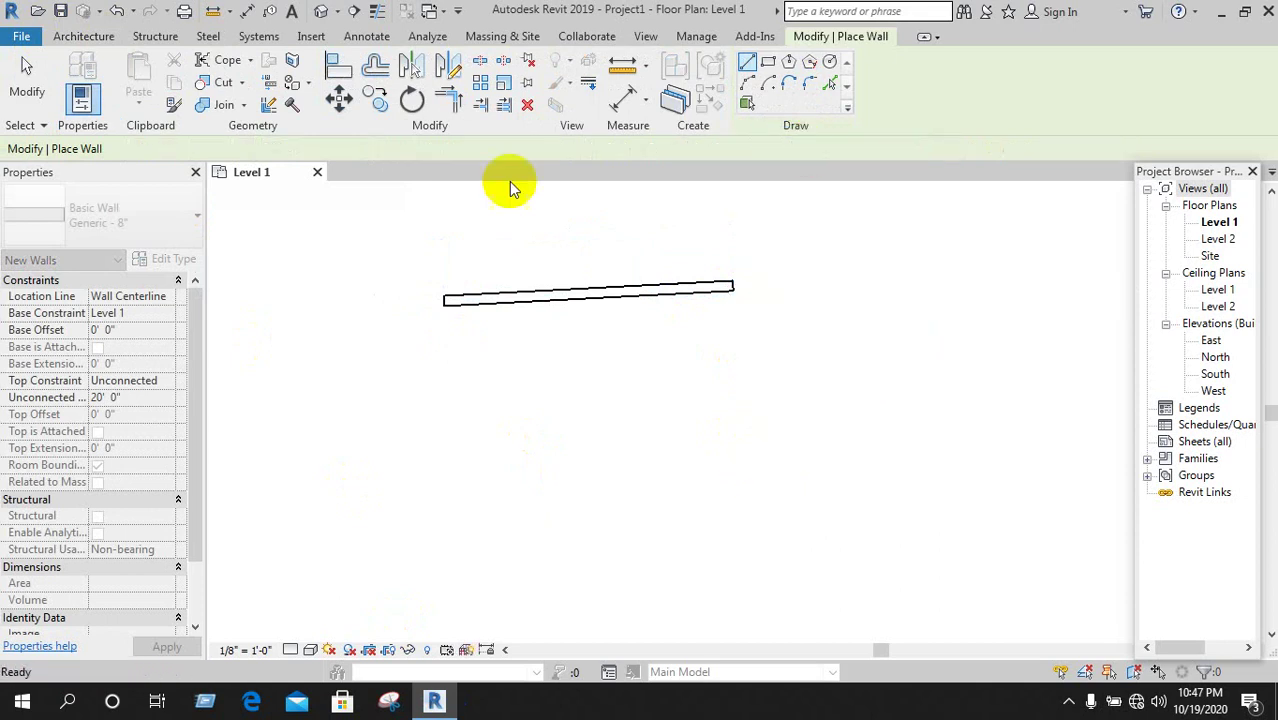
{"action": "left_click", "coordinate": [764, 343]}
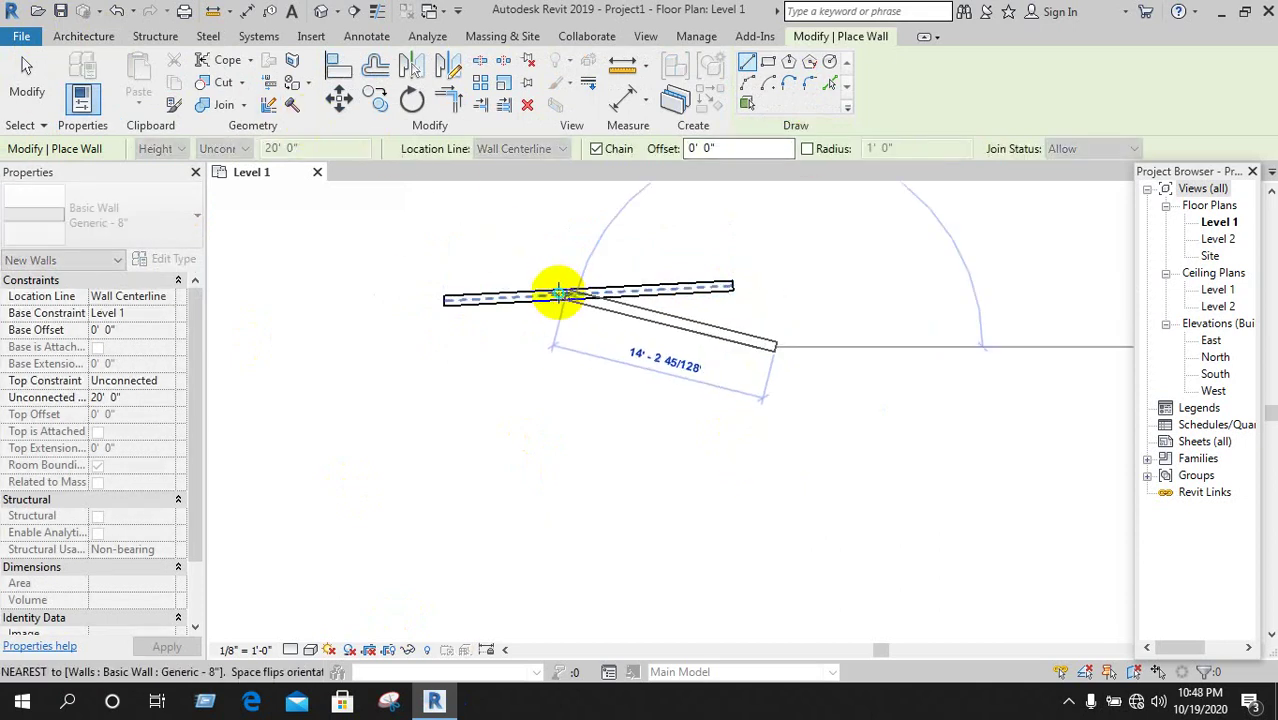
{"action": "right_click", "coordinate": [561, 295]}
{"action": "left_click", "coordinate": [632, 309]}
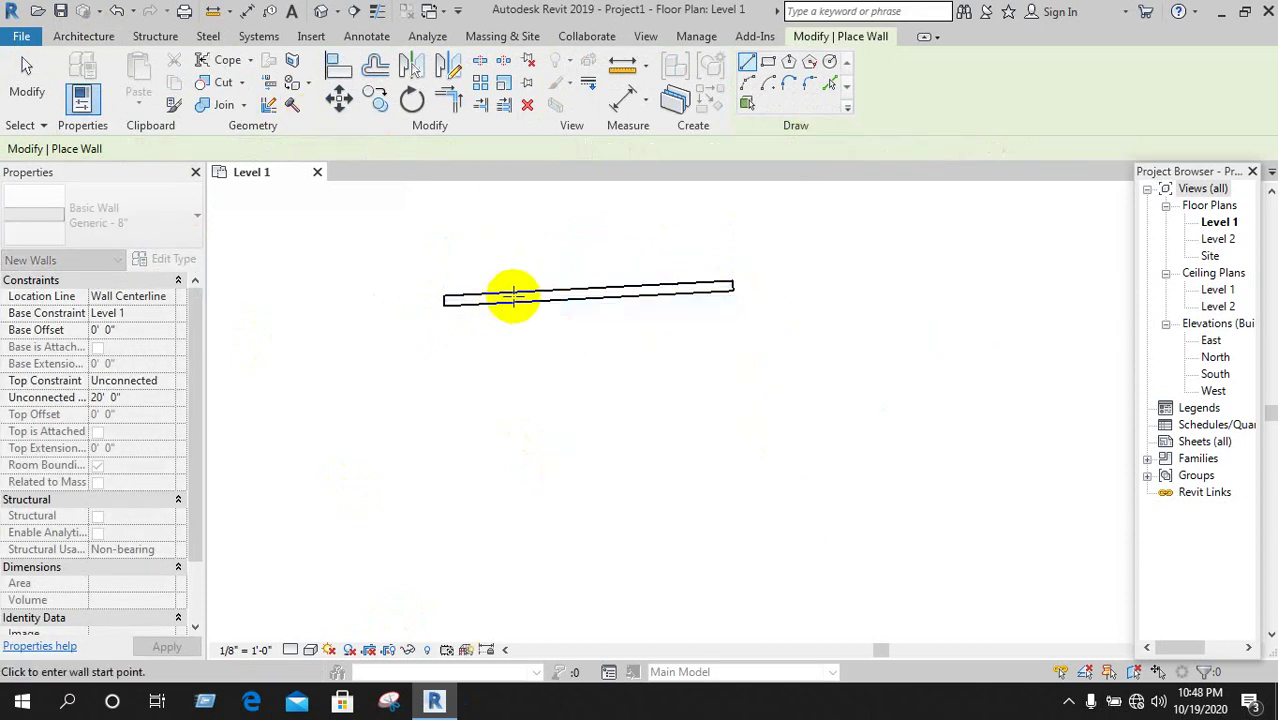
Leave the wall command and delete the sloped wall.
{"action": "right_click", "coordinate": [243, 259]}
{"action": "left_click", "coordinate": [268, 266]}
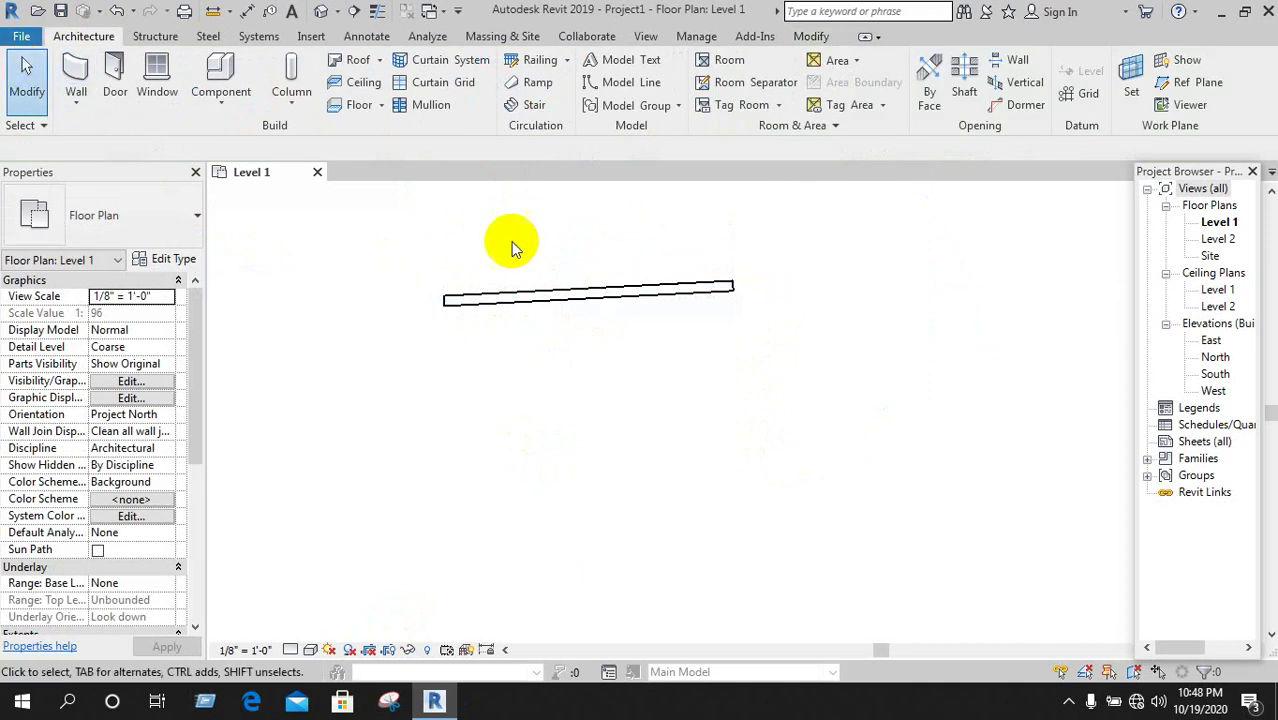
{"action": "left_click_drag", "start_coordinate": [768, 405], "coordinate": [213, 202]}
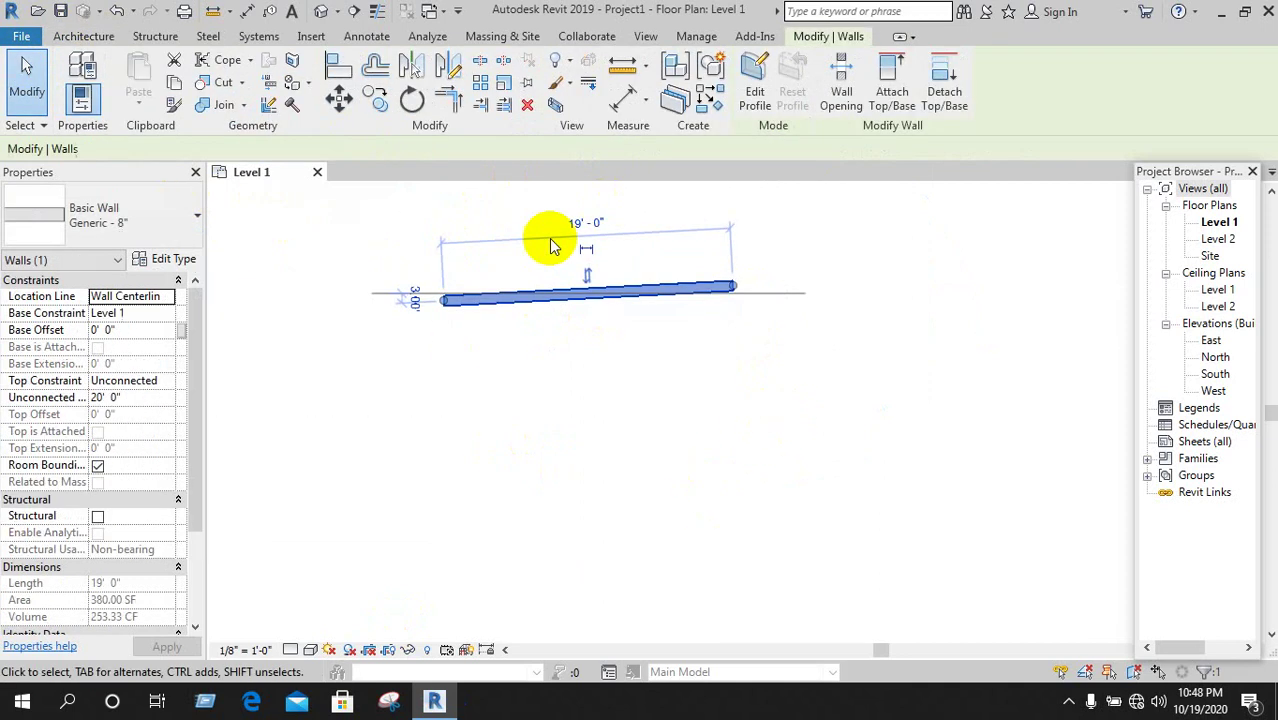
{"action": "key", "text": "Delete"}
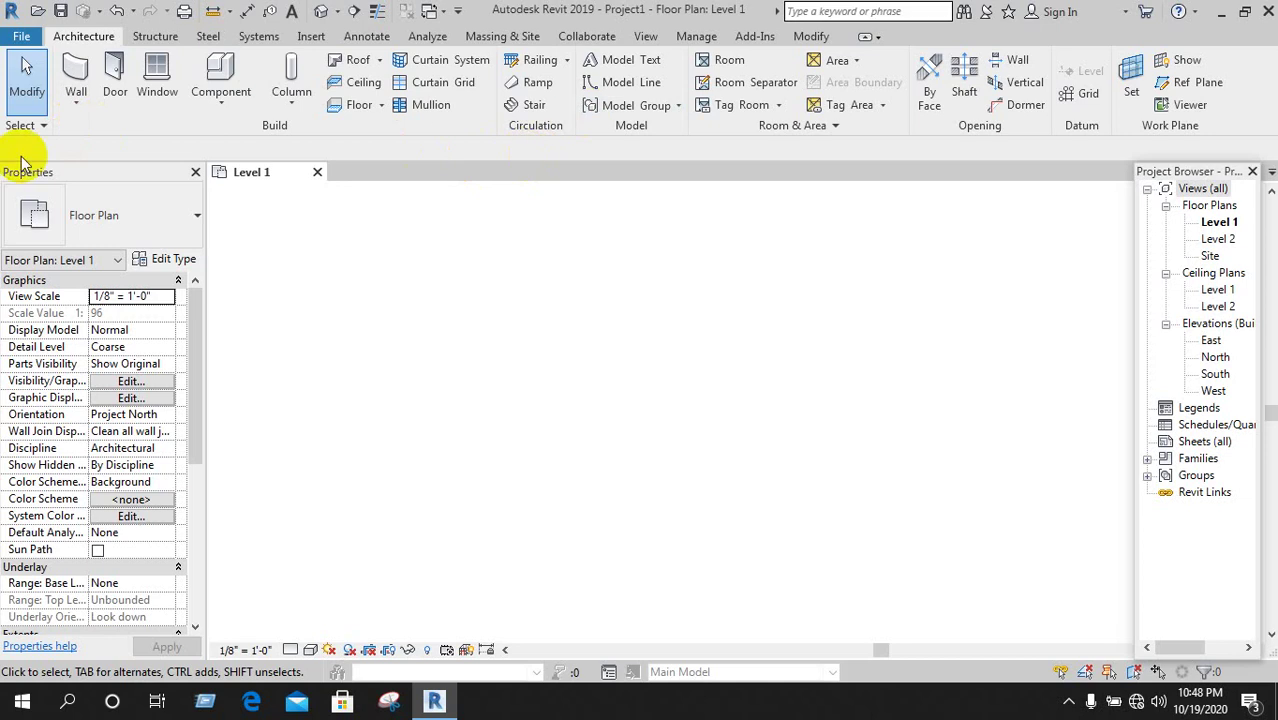
Place a 60" x 30" Desk component near the middle of the Level 1 plan.
{"action": "left_click", "coordinate": [225, 109]}
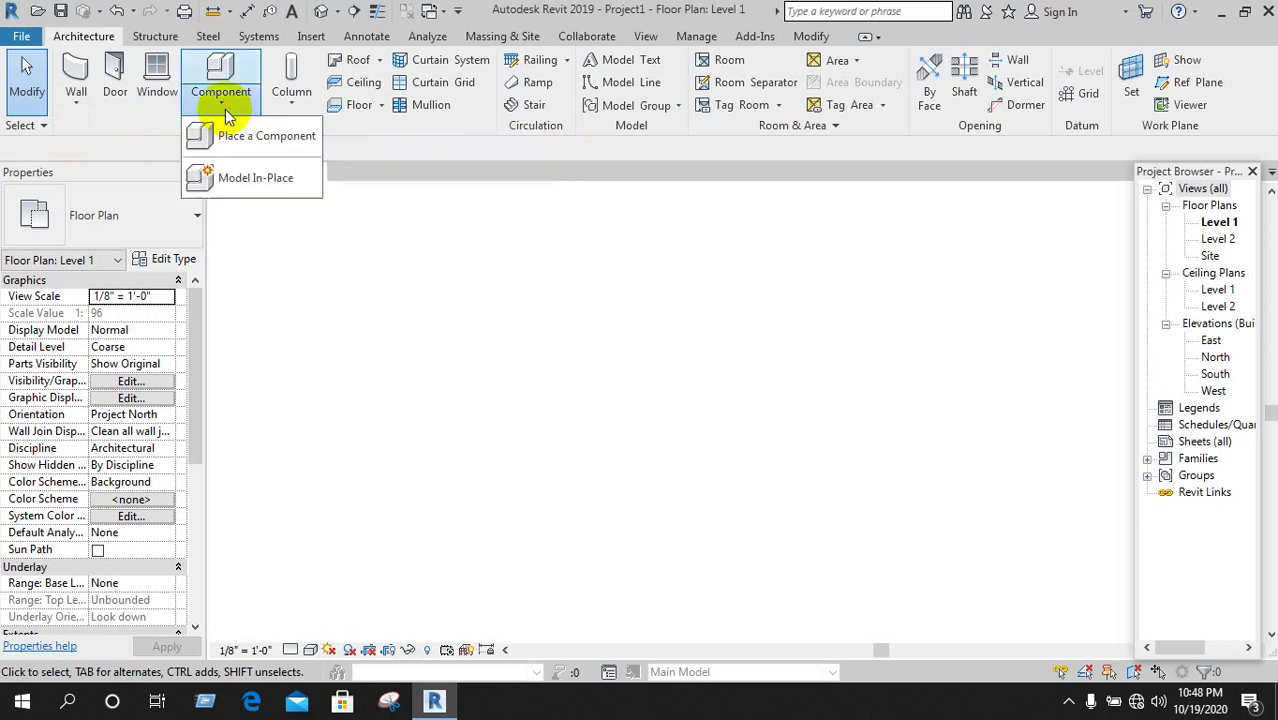
{"action": "left_click", "coordinate": [240, 148]}
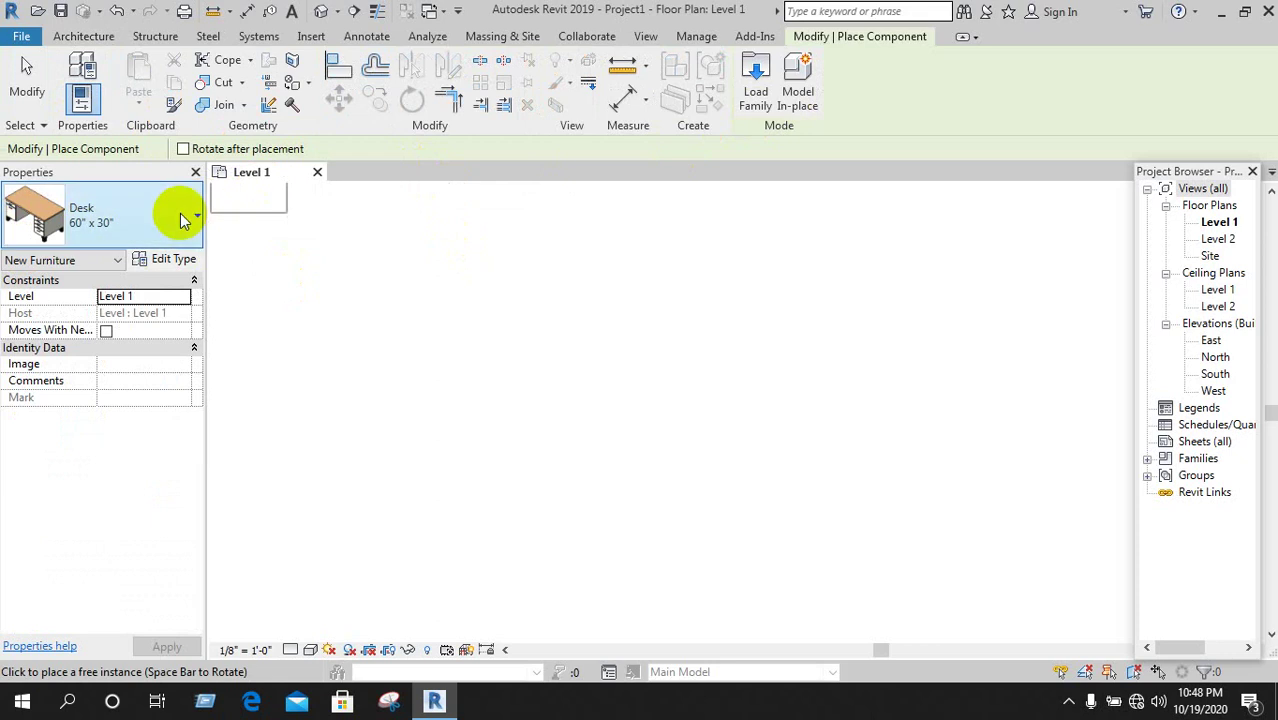
{"action": "left_click", "coordinate": [649, 354]}
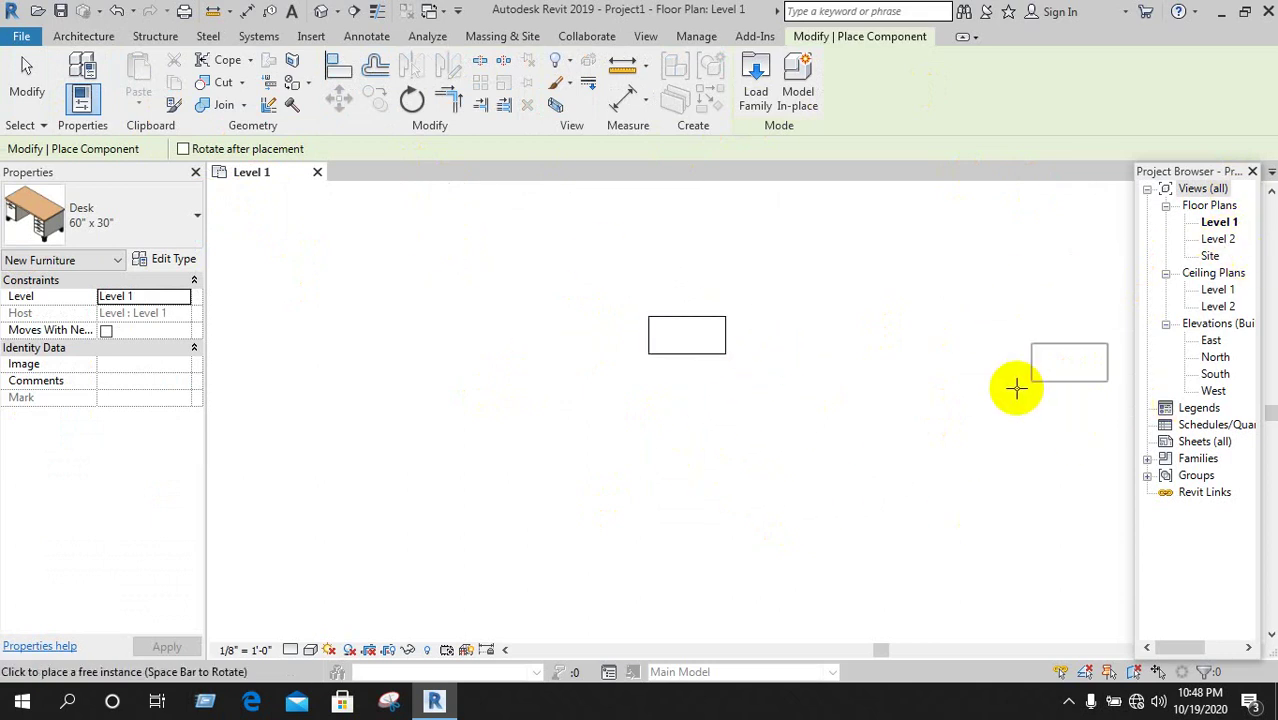
Open the North elevation and examine how the desk sits relative to Level 1 and Level 2.
{"action": "double_click", "coordinate": [1216, 357]}
{"action": "scroll", "coordinate": [672, 425], "scroll_direction": "down", "scroll_amount": 1}
{"action": "scroll", "coordinate": [1105, 392], "scroll_direction": "up", "scroll_amount": 4}
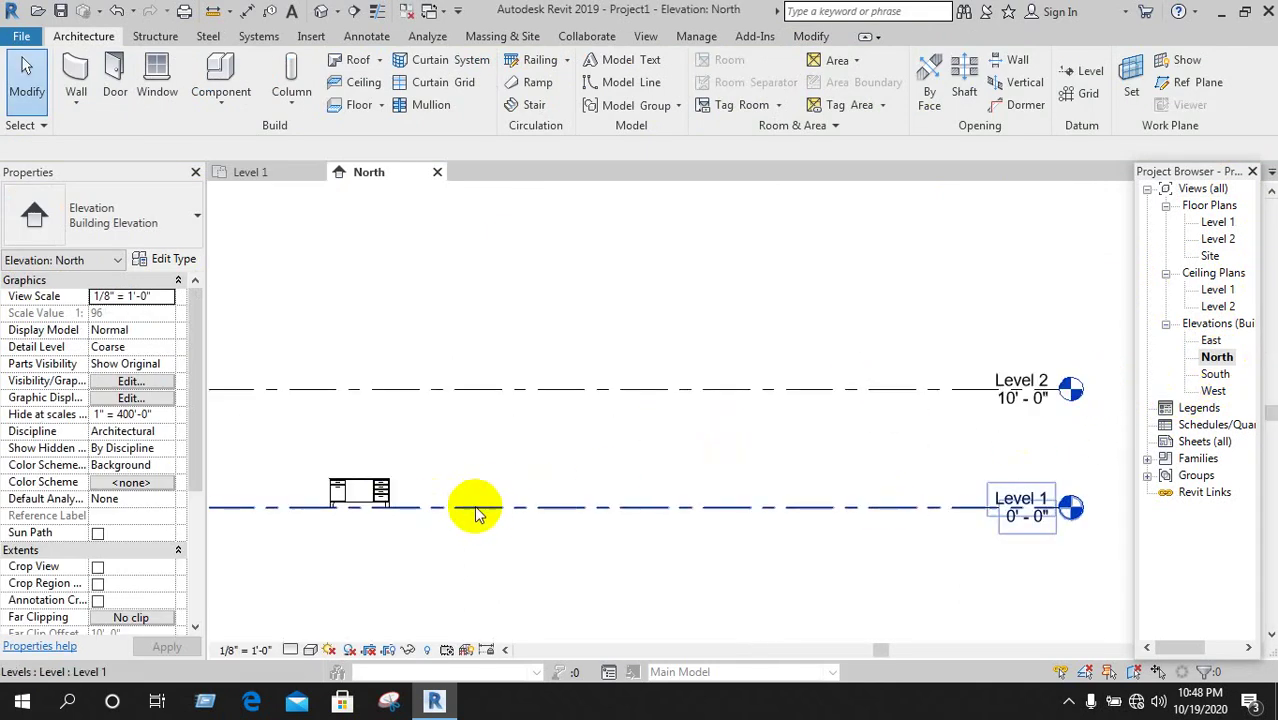
{"action": "scroll", "coordinate": [645, 410], "scroll_direction": "down", "scroll_amount": 1}
{"action": "scroll", "coordinate": [643, 405], "scroll_direction": "down", "scroll_amount": 1}
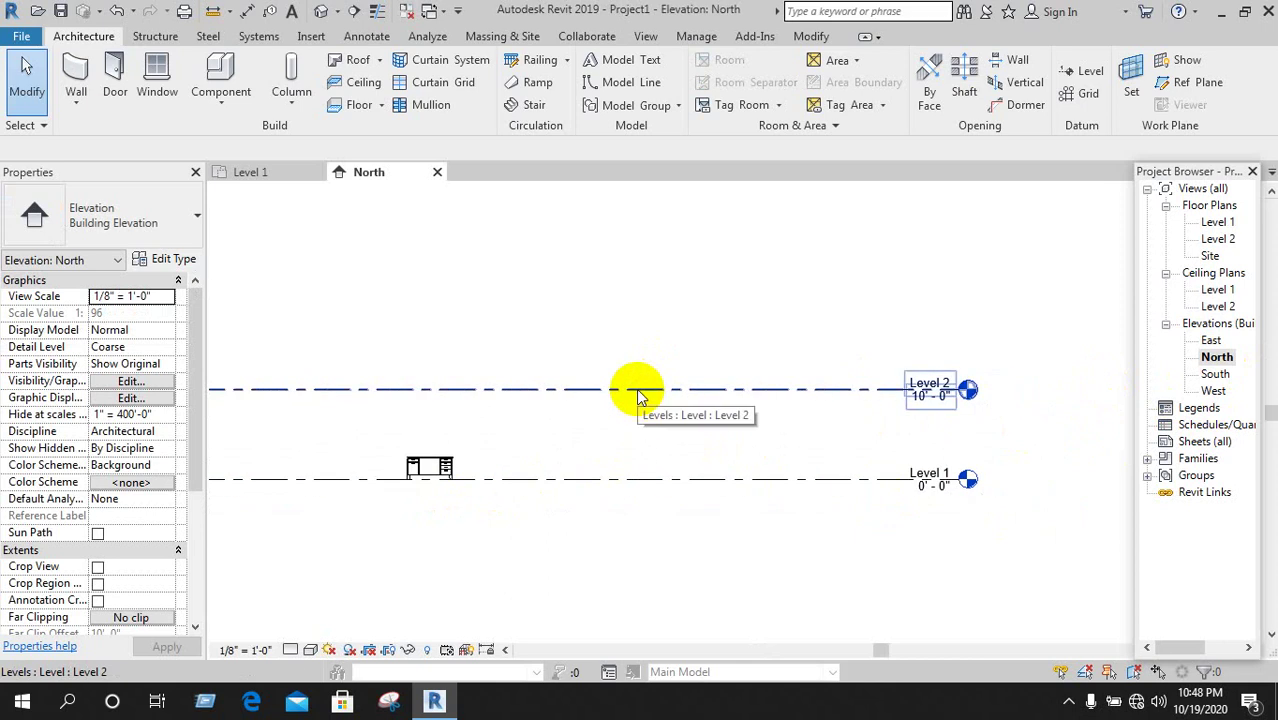
{"action": "scroll", "coordinate": [640, 395], "scroll_direction": "up", "scroll_amount": 1}
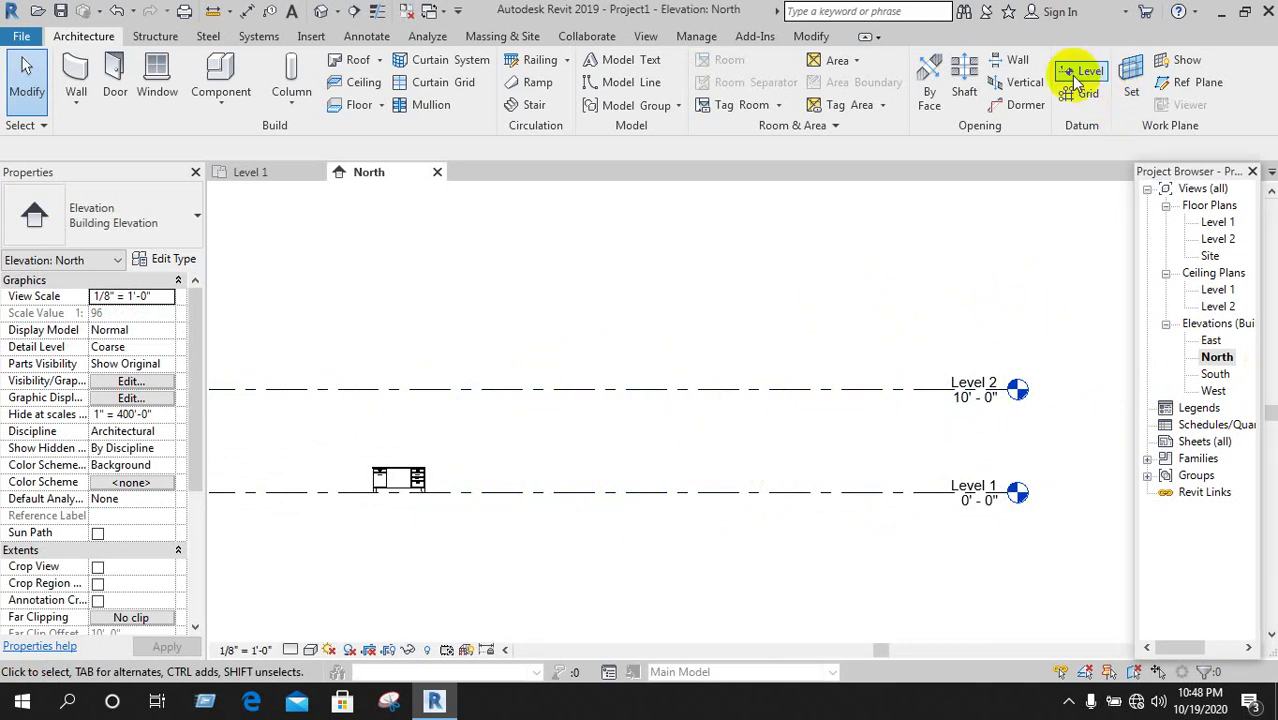
Draw a new level line above Level 2 at about 19'-6", with its right end aligned to the existing levels.
{"action": "key", "text": "l"}
{"action": "key", "text": "l"}
{"action": "left_click", "coordinate": [256, 292]}
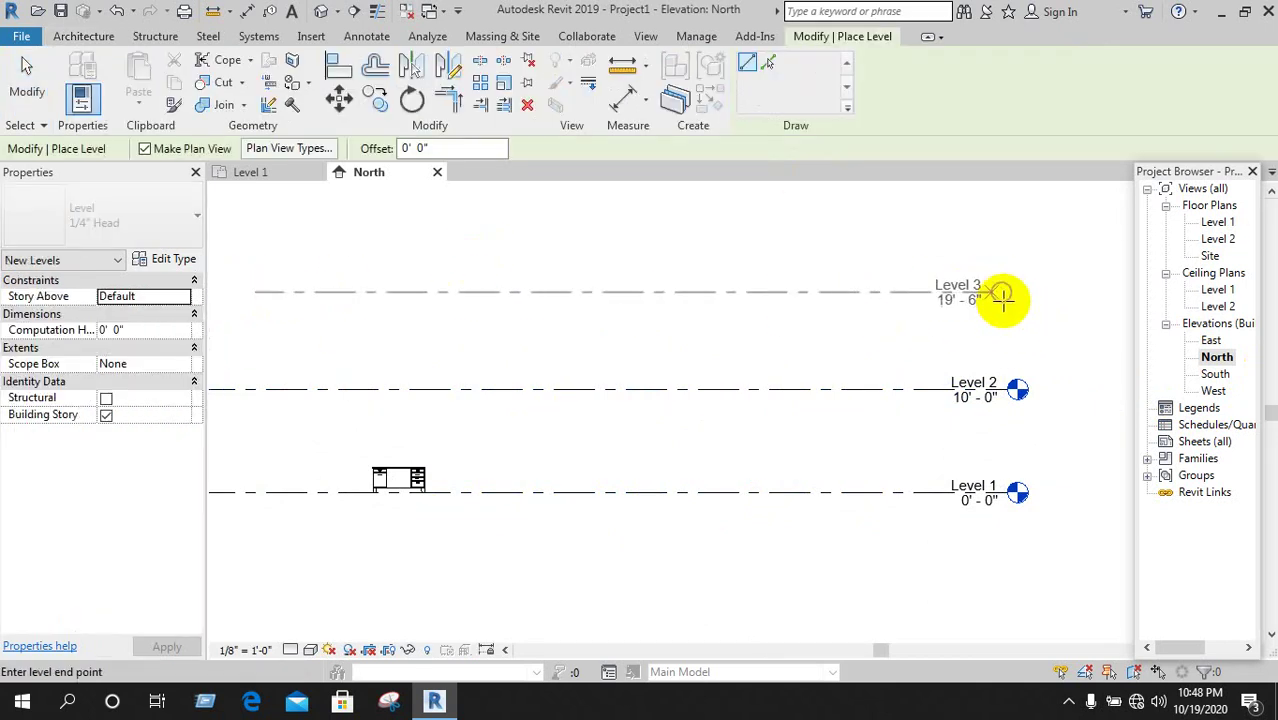
{"action": "left_click", "coordinate": [1016, 293]}
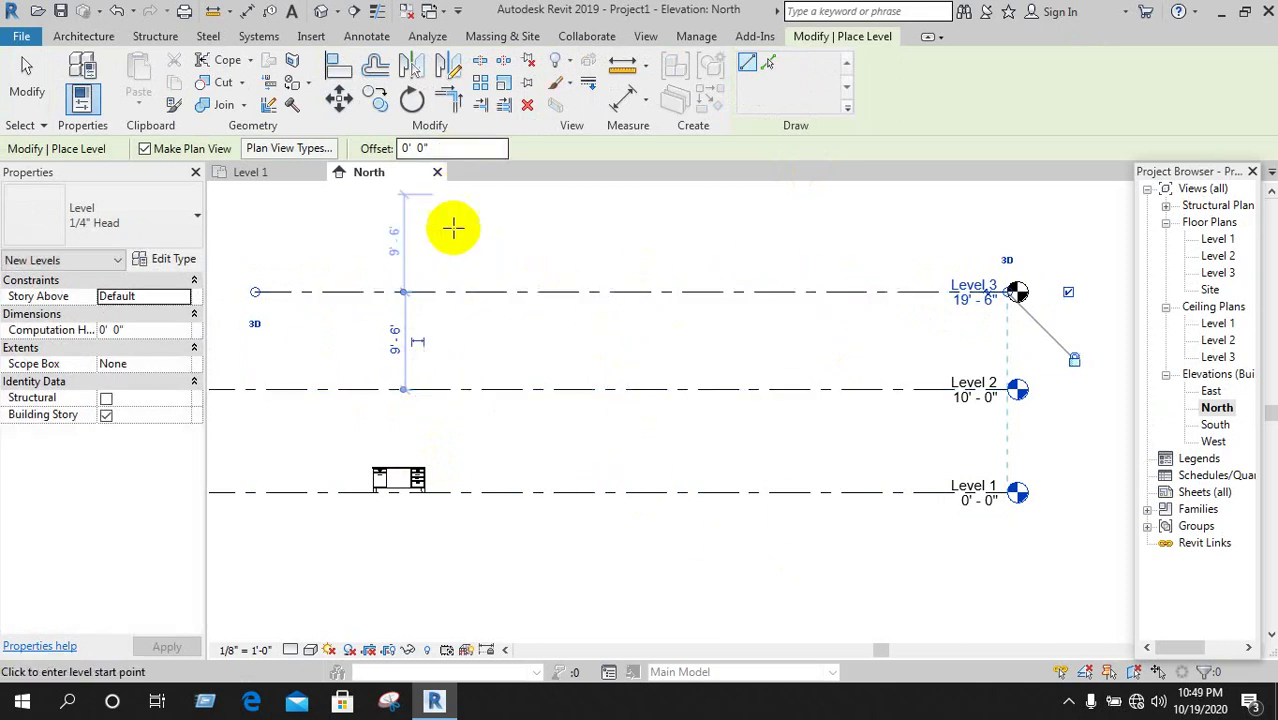
Leave the level command and delete the Level 3 line from the North elevation.
{"action": "scroll", "coordinate": [722, 540], "scroll_direction": "down", "scroll_amount": 2}
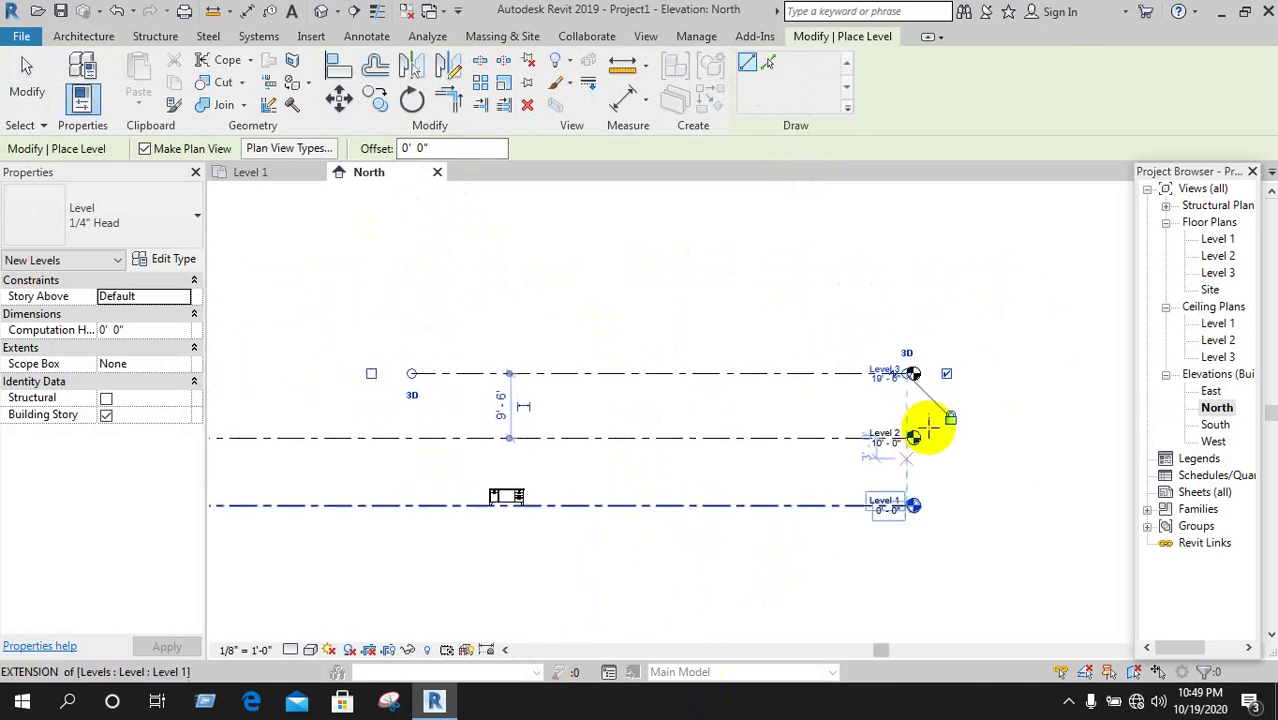
{"action": "right_click", "coordinate": [710, 290]}
{"action": "left_click", "coordinate": [750, 317]}
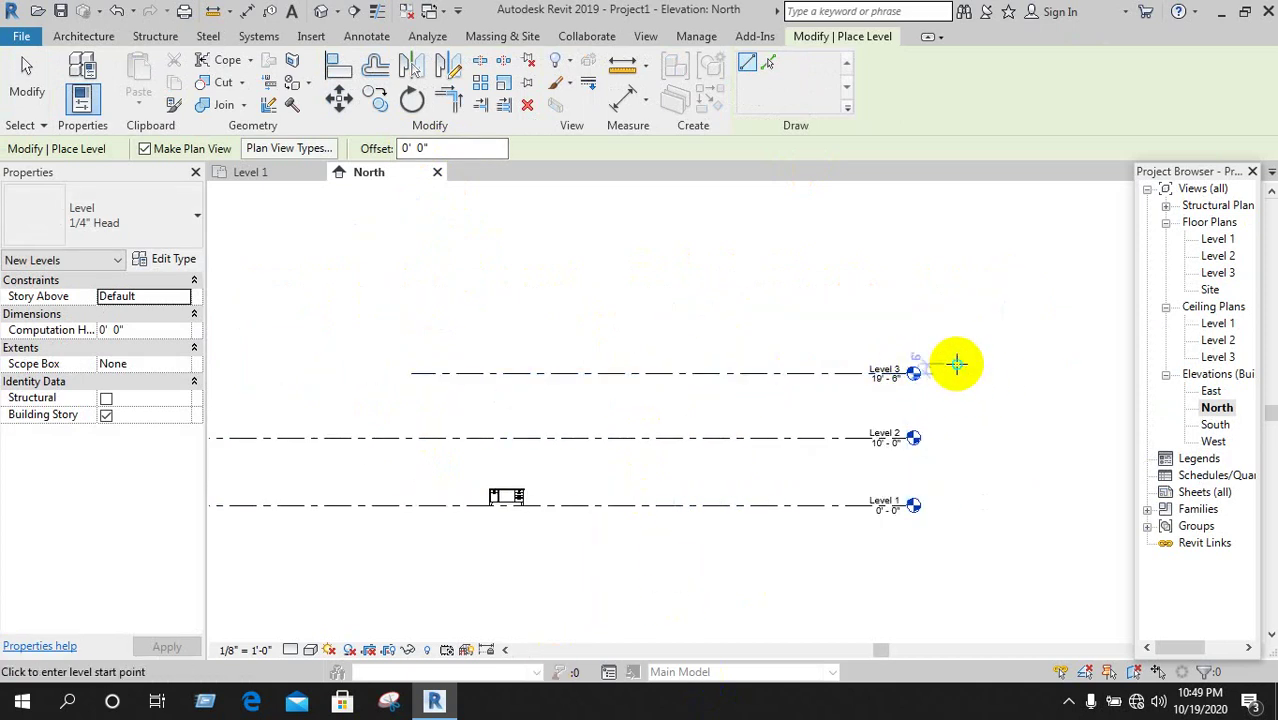
{"action": "right_click", "coordinate": [957, 368]}
{"action": "left_click", "coordinate": [1008, 373]}
{"action": "left_click", "coordinate": [42, 86]}
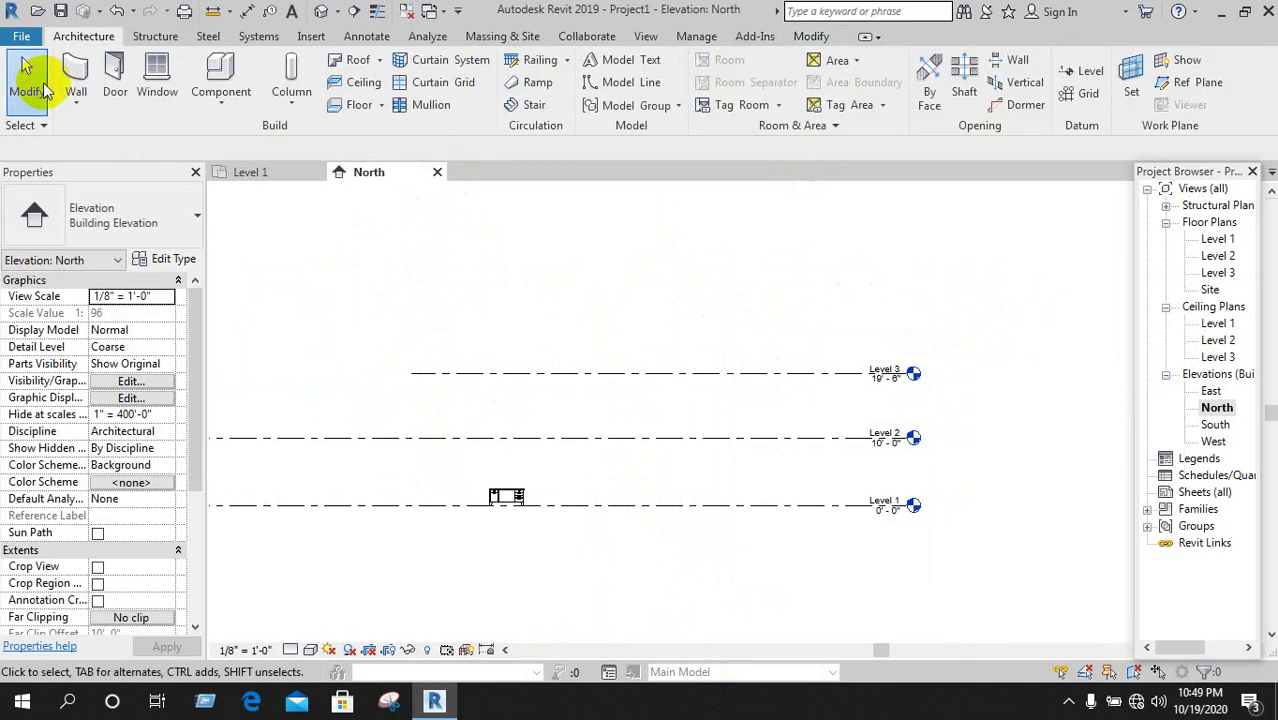
{"action": "left_click", "coordinate": [530, 373]}
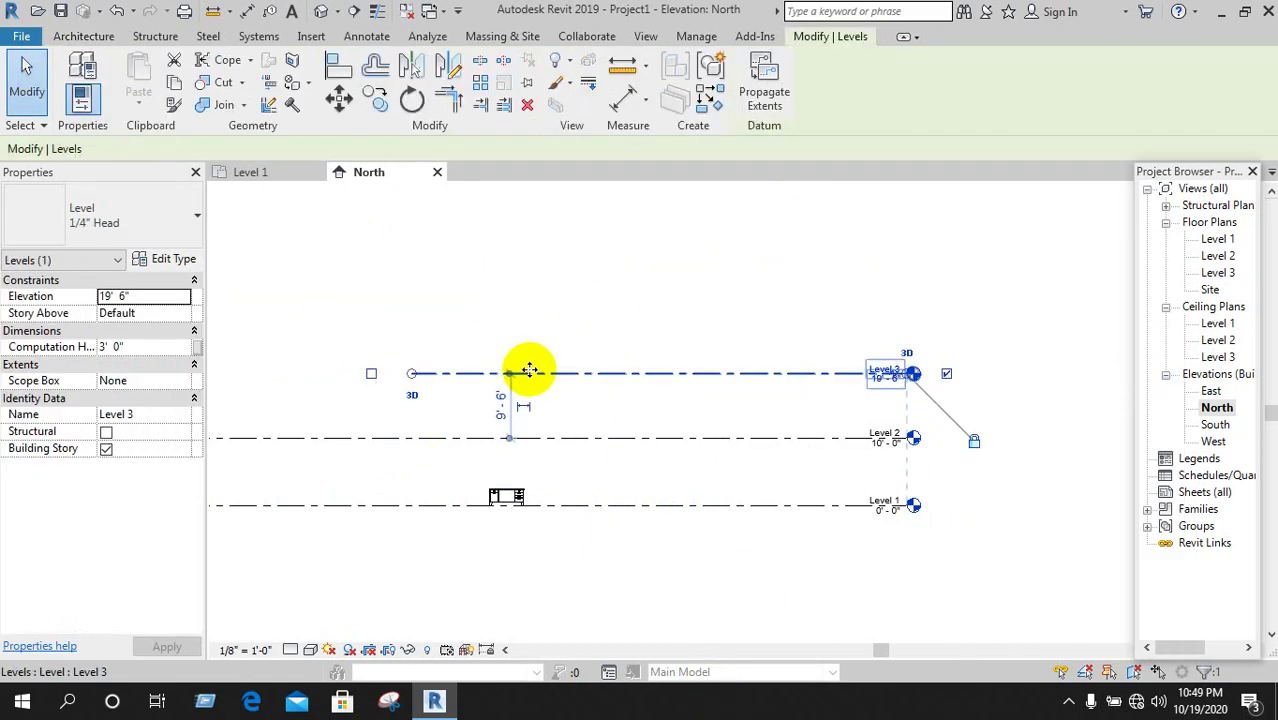
{"action": "right_click", "coordinate": [553, 374]}
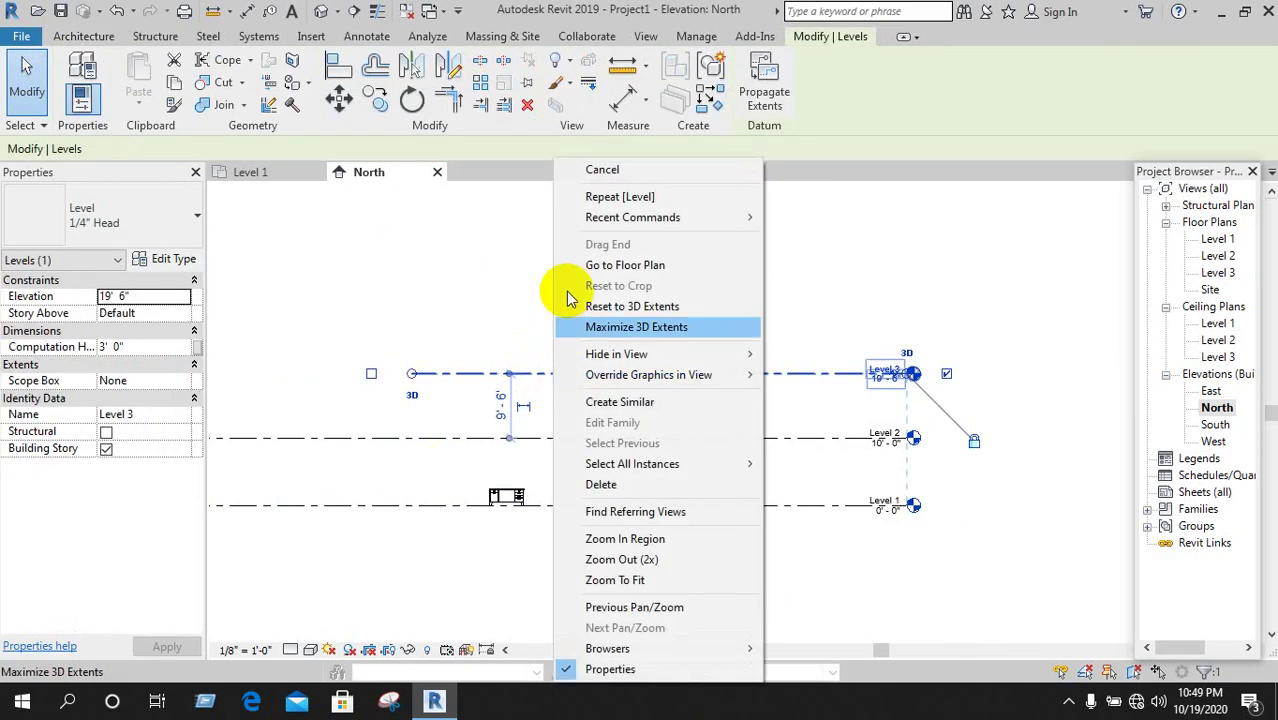
{"action": "left_click", "coordinate": [610, 486]}
{"action": "left_click", "coordinate": [700, 413]}
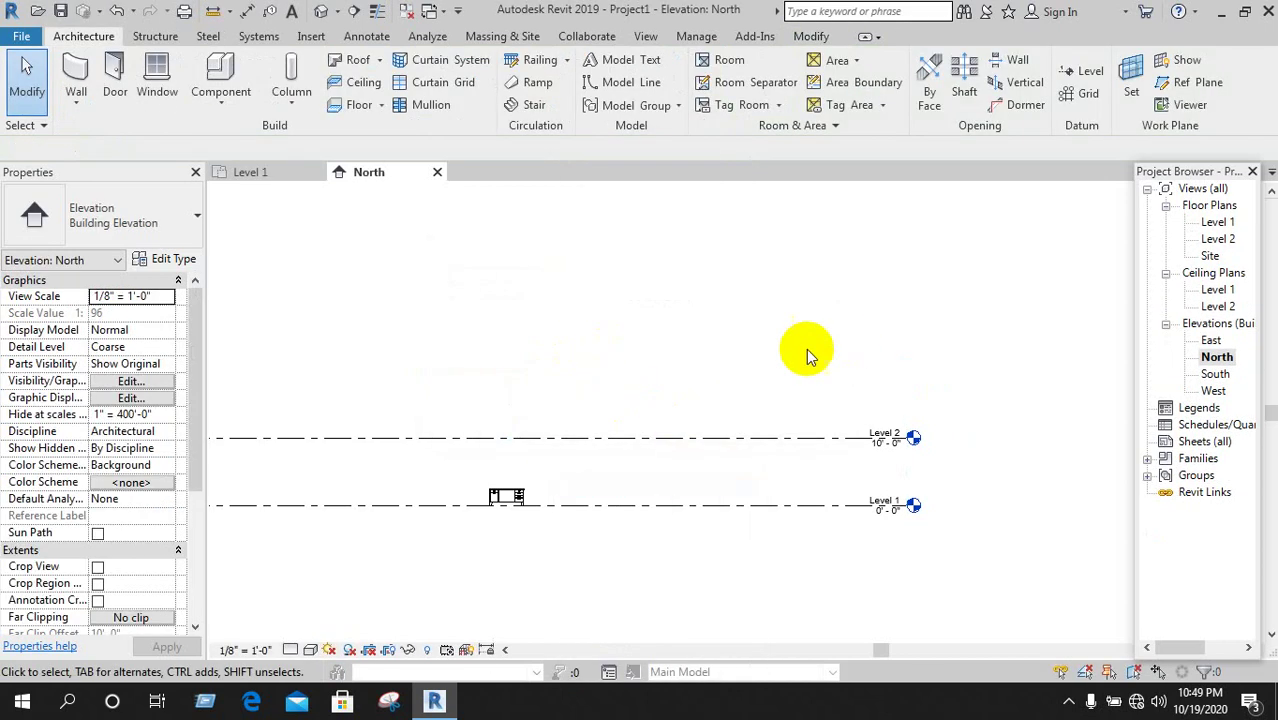
Open the East and South elevations and set the South elevation's visual style to Realistic.
{"action": "scroll", "coordinate": [760, 345], "scroll_direction": "down", "scroll_amount": 2}
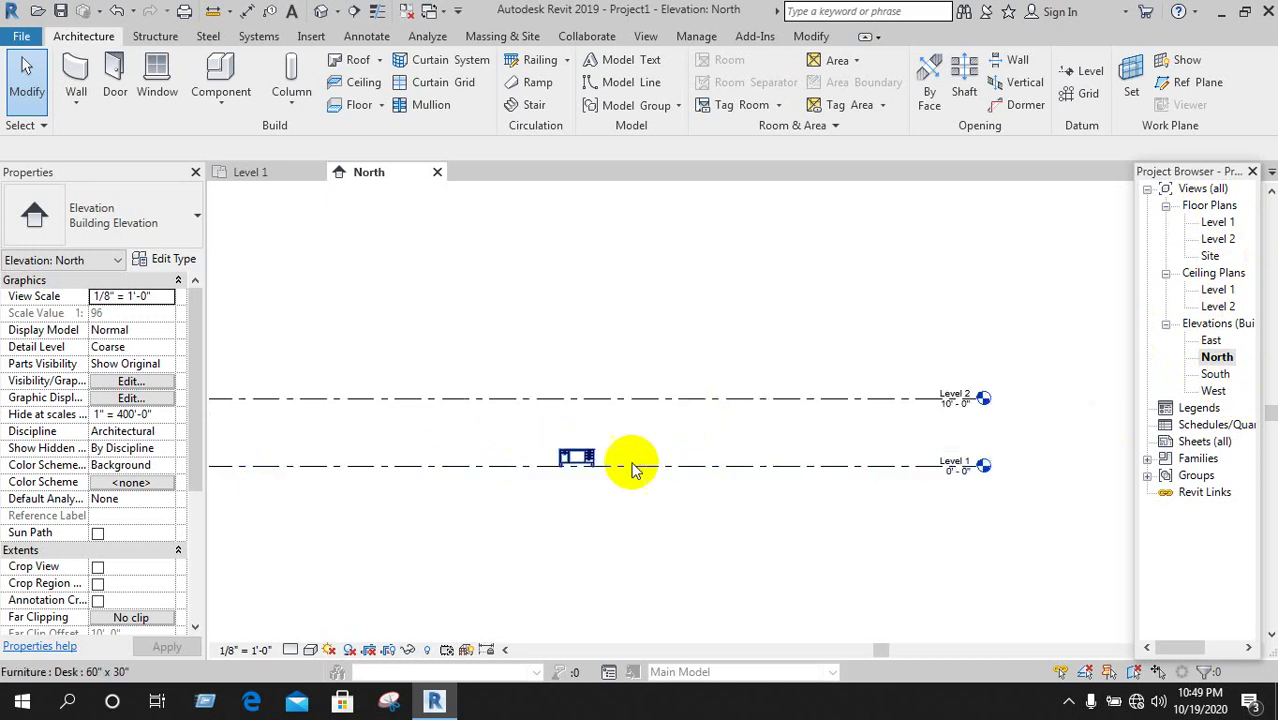
{"action": "scroll", "coordinate": [556, 452], "scroll_direction": "up", "scroll_amount": 3}
{"action": "double_click", "coordinate": [1211, 341]}
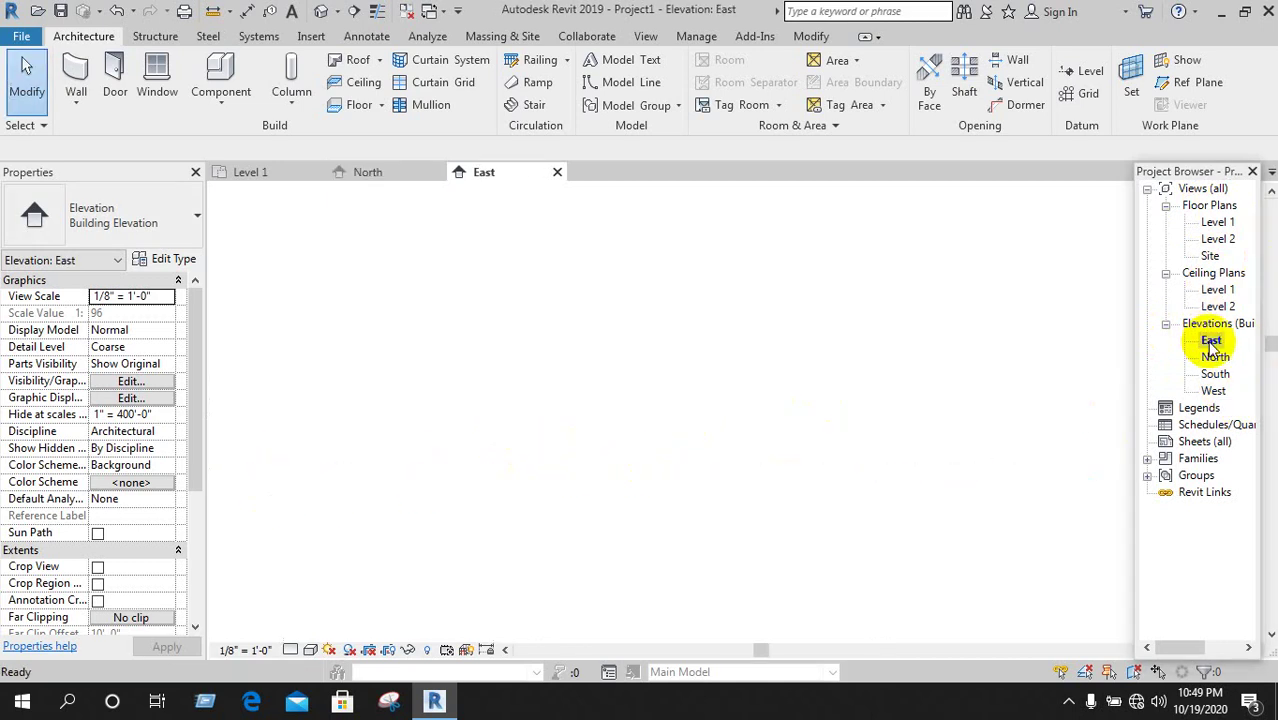
{"action": "double_click", "coordinate": [1214, 375]}
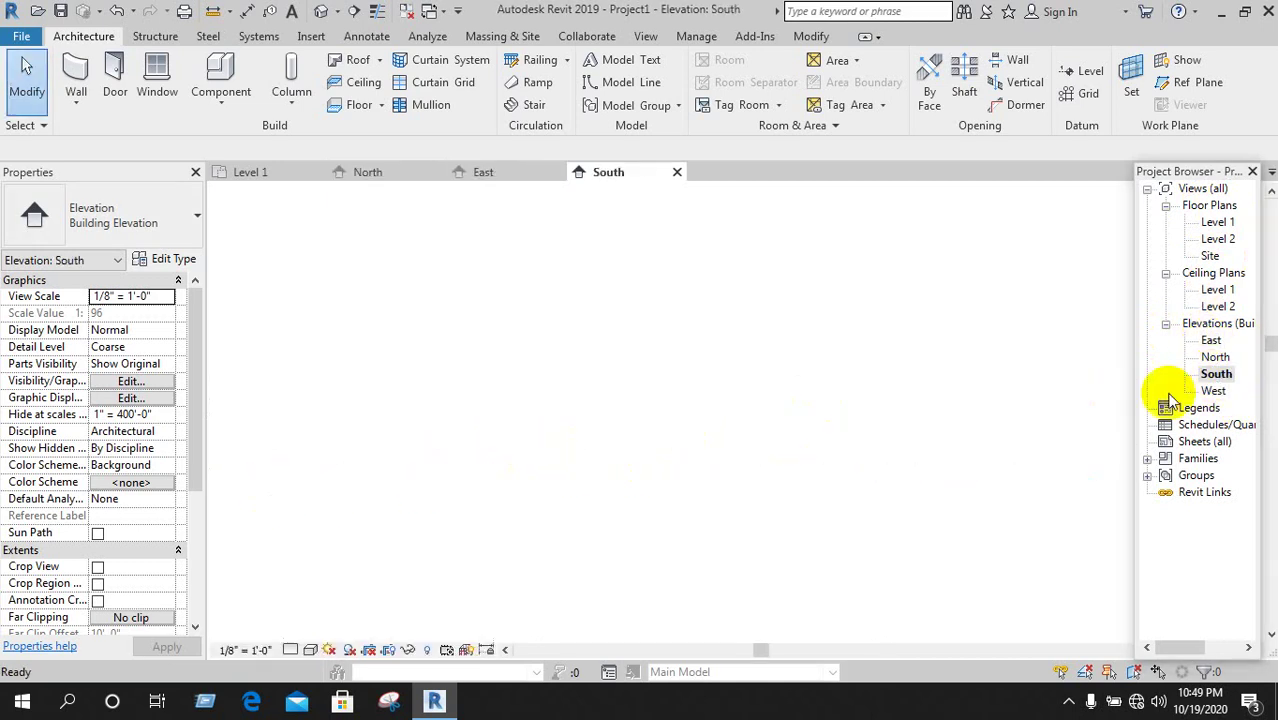
{"action": "left_click", "coordinate": [311, 650]}
{"action": "left_click", "coordinate": [340, 609]}
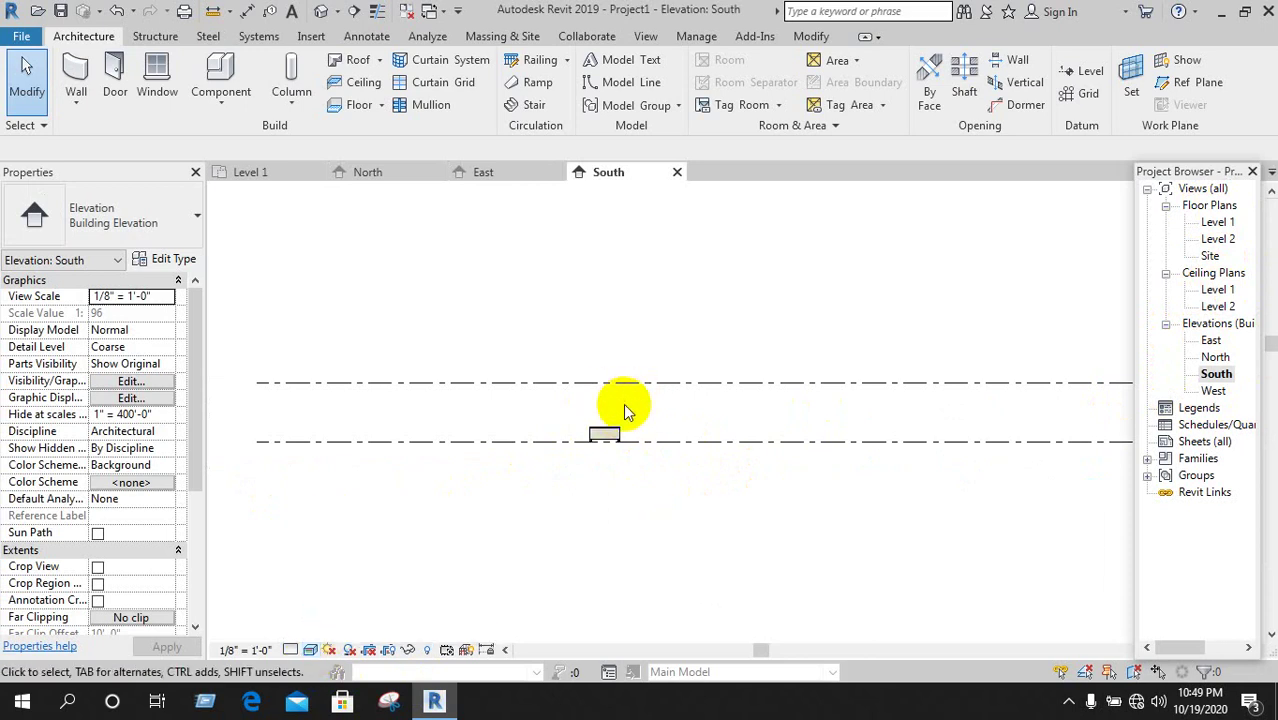
{"action": "scroll", "coordinate": [608, 437], "scroll_direction": "up", "scroll_amount": 5}
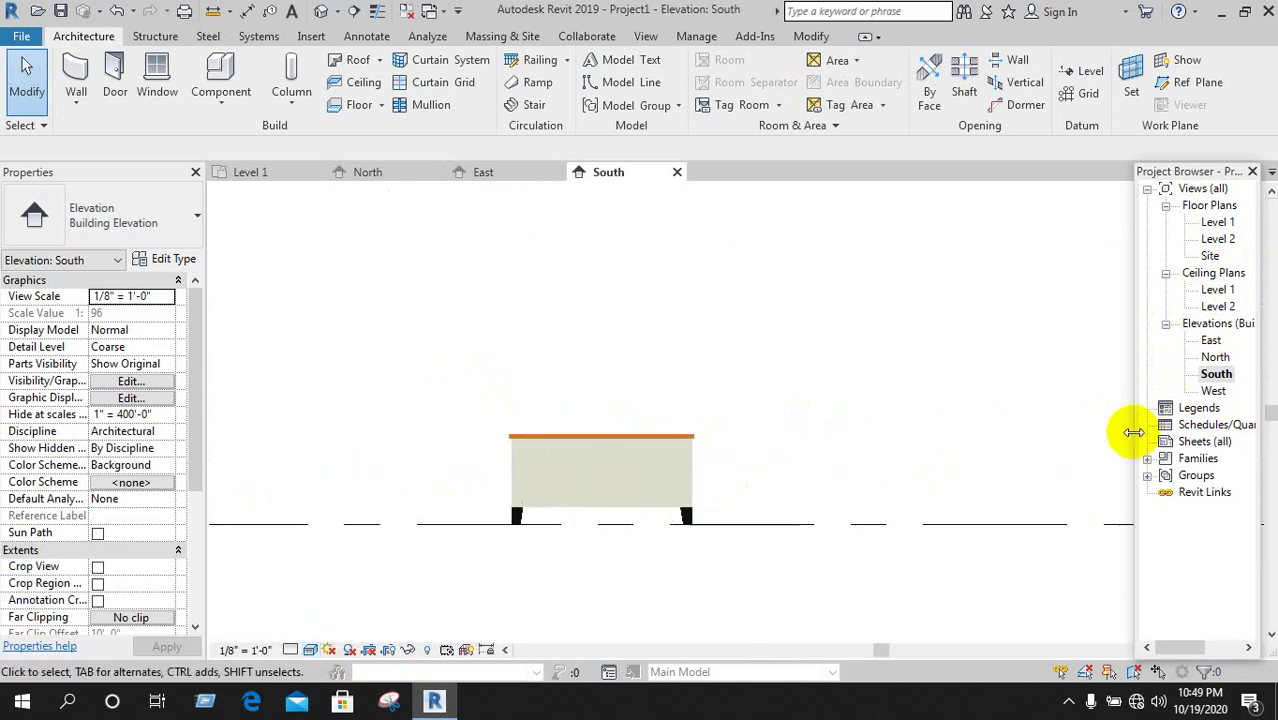
Examine the desk in the West, North and East elevations.
{"action": "double_click", "coordinate": [1214, 391]}
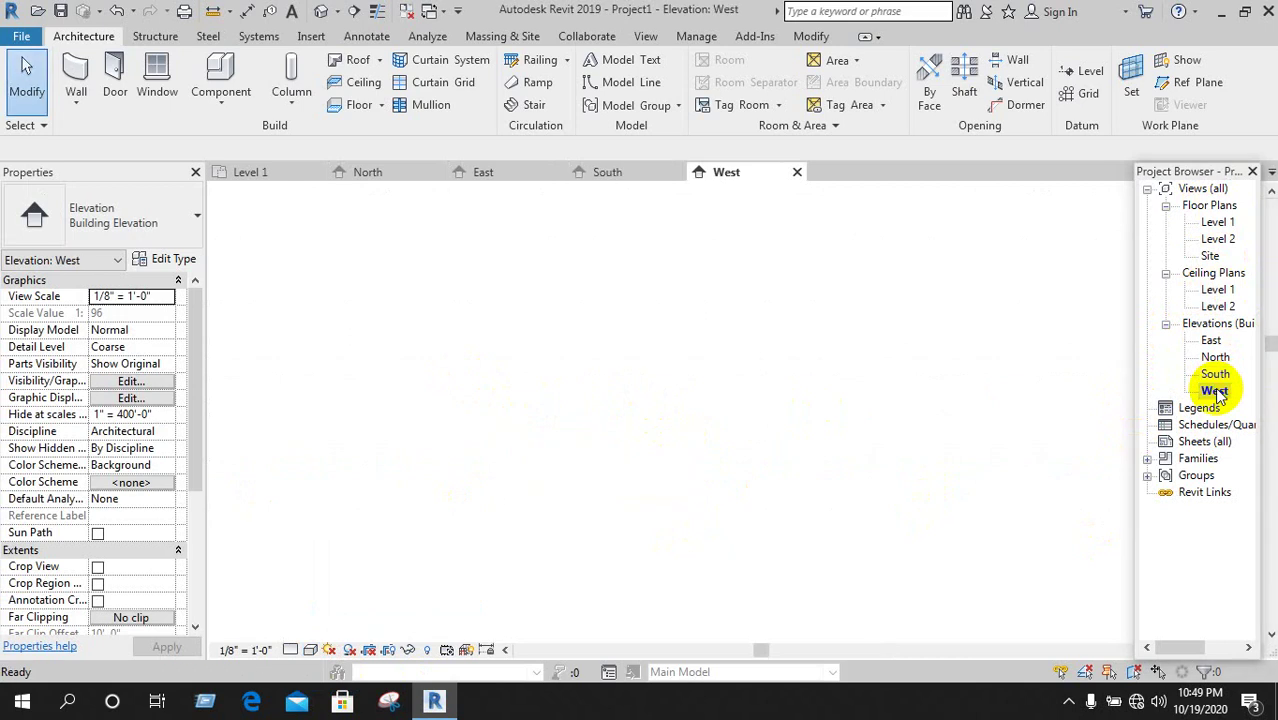
{"action": "scroll", "coordinate": [522, 437], "scroll_direction": "up", "scroll_amount": 4}
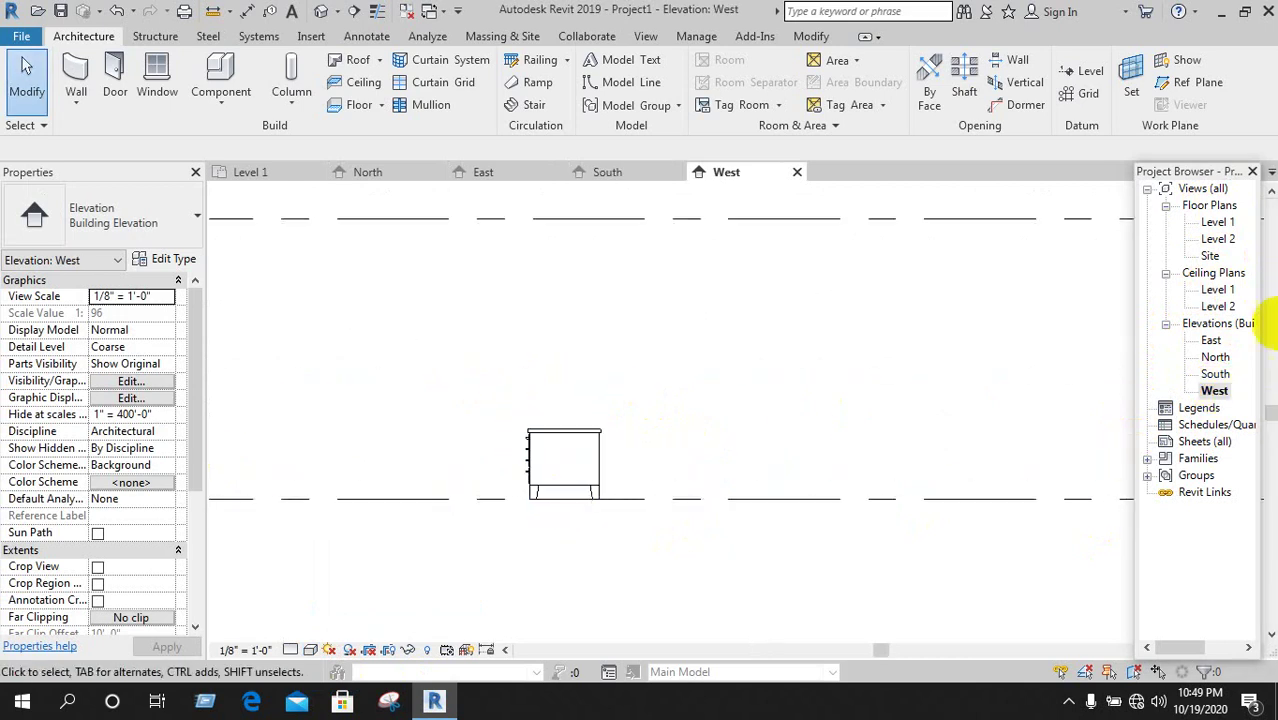
{"action": "double_click", "coordinate": [1215, 358]}
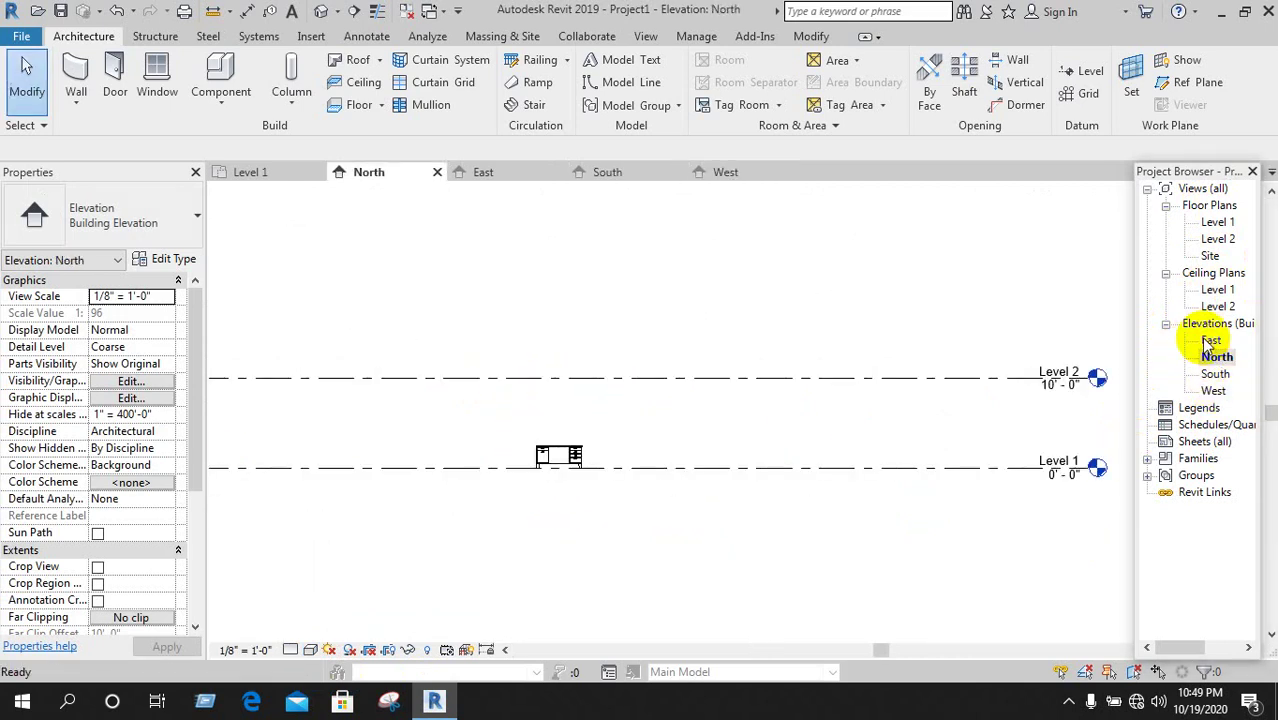
{"action": "double_click", "coordinate": [1209, 341]}
{"action": "scroll", "coordinate": [920, 440], "scroll_direction": "up", "scroll_amount": 4}
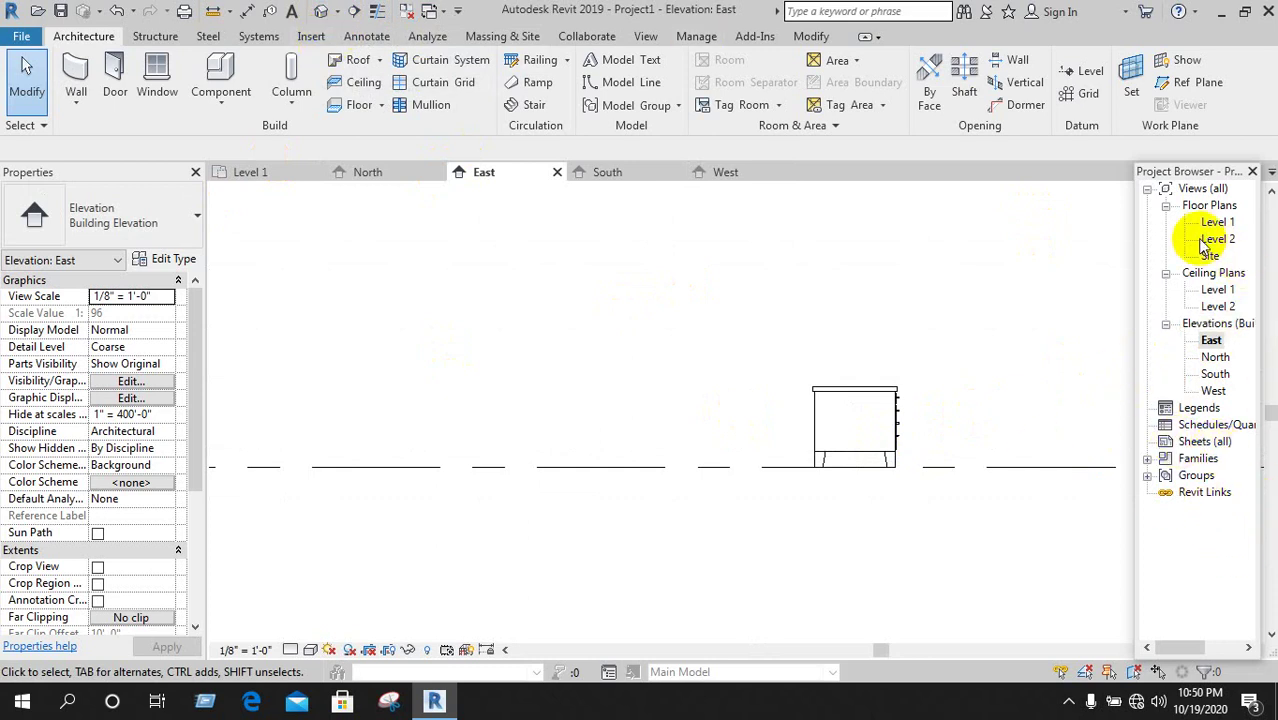
{"action": "scroll", "coordinate": [840, 452], "scroll_direction": "down", "scroll_amount": 2}
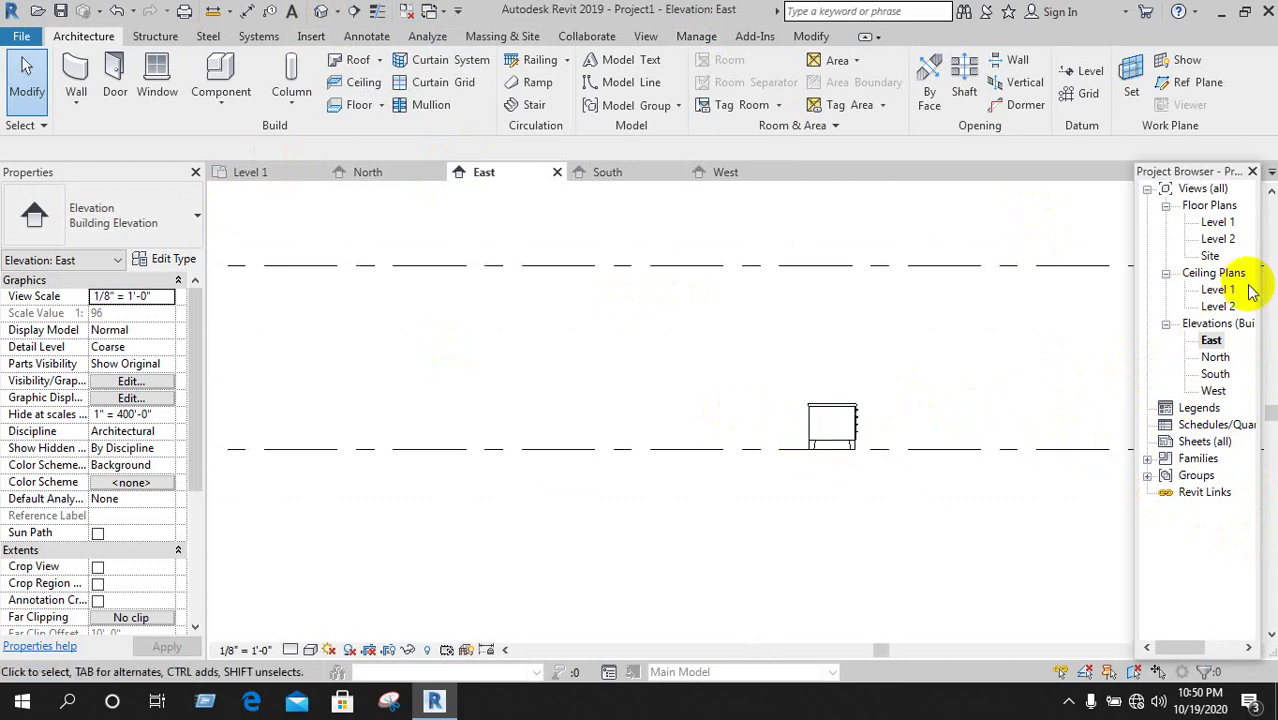
Create the default 3D view and look at the desk in it.
{"action": "left_click", "coordinate": [337, 12]}
{"action": "left_click", "coordinate": [365, 34]}
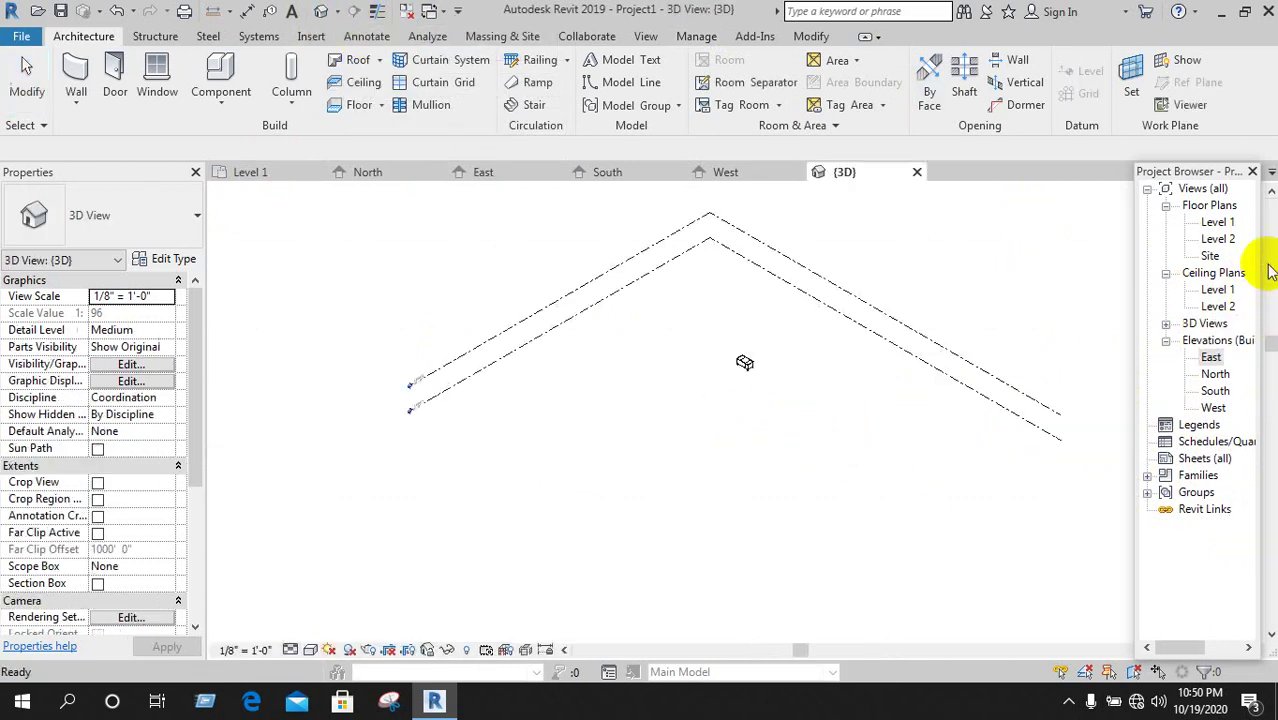
{"action": "left_click", "coordinate": [1163, 330]}
{"action": "left_click", "coordinate": [1210, 340]}
{"action": "scroll", "coordinate": [690, 390], "scroll_direction": "up", "scroll_amount": 3}
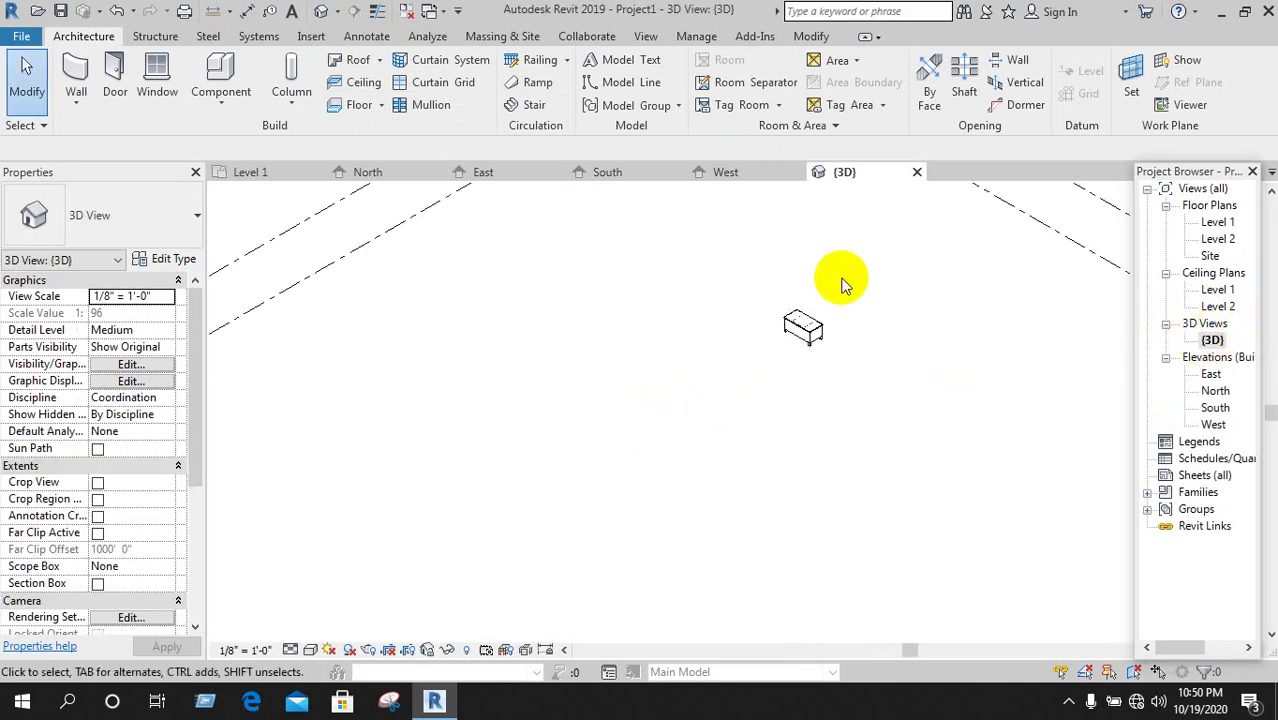
{"action": "scroll", "coordinate": [819, 325], "scroll_direction": "up", "scroll_amount": 1}
Set the 3D view's visual style to Realistic and inspect the desk's materials.
{"action": "left_click", "coordinate": [311, 650]}
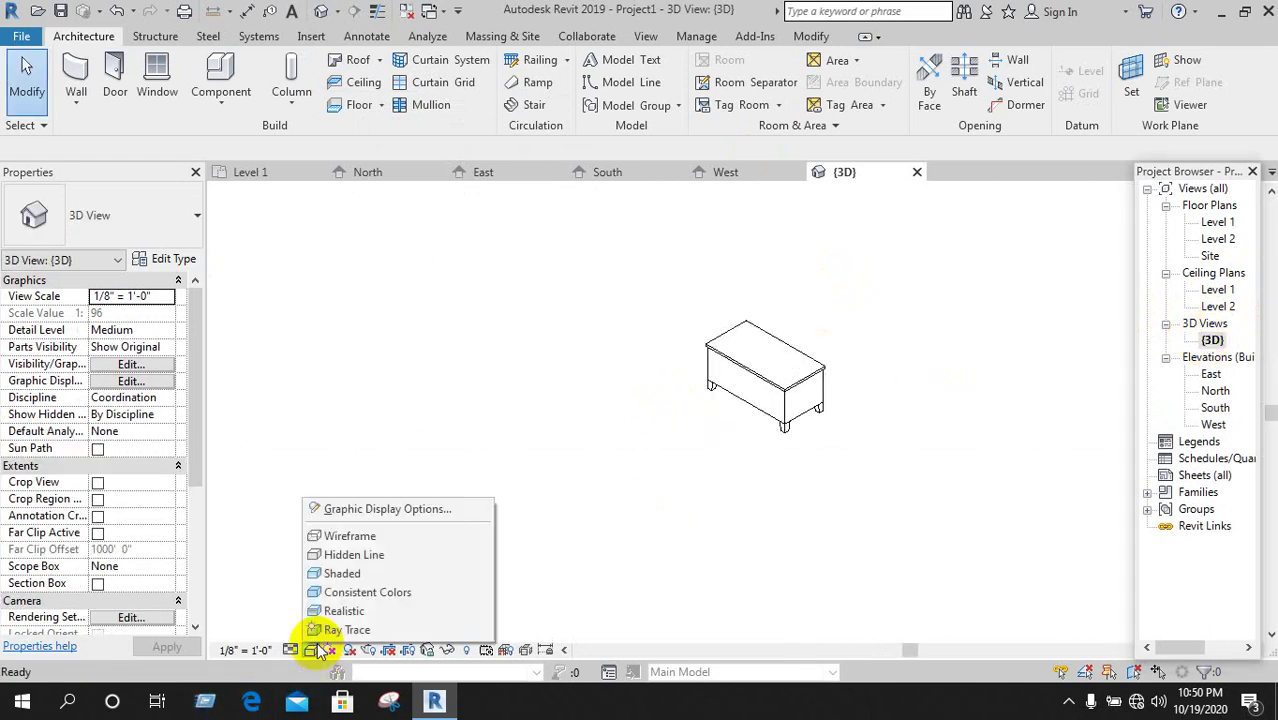
{"action": "left_click", "coordinate": [333, 612]}
{"action": "scroll", "coordinate": [827, 323], "scroll_direction": "up", "scroll_amount": 3}
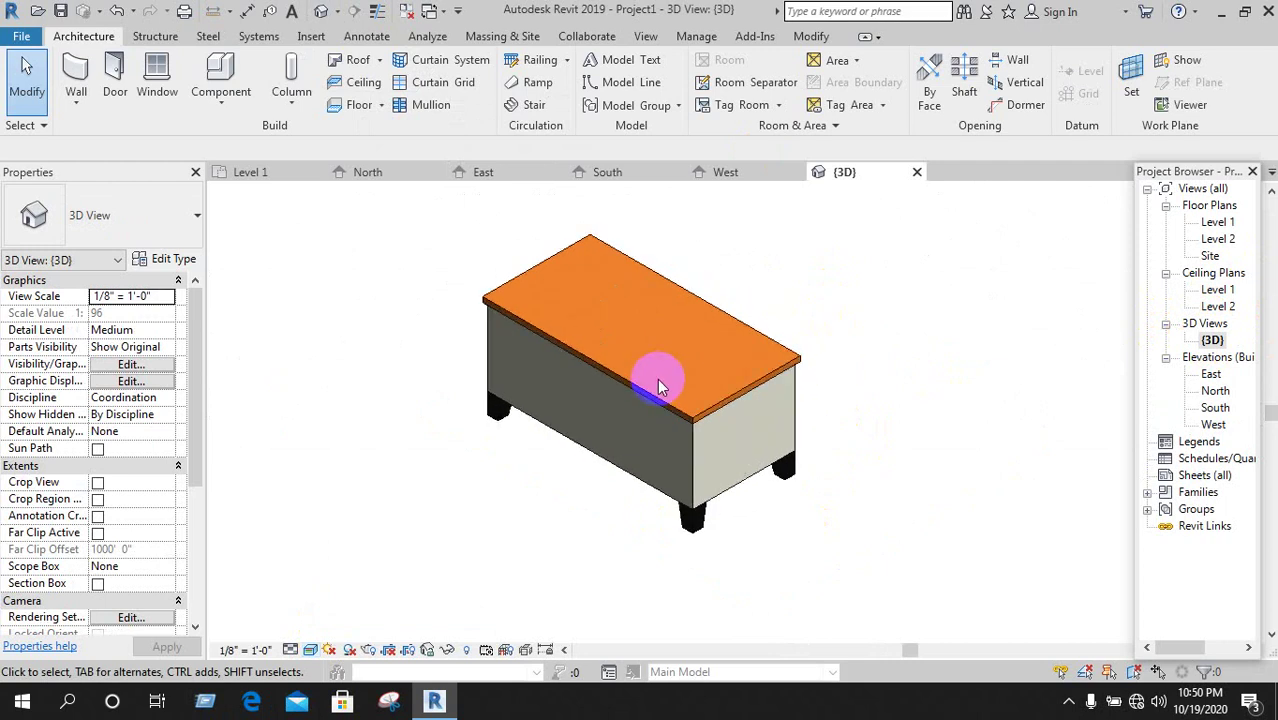
{"action": "scroll", "coordinate": [660, 388], "scroll_direction": "down", "scroll_amount": 1}
{"action": "scroll", "coordinate": [660, 388], "scroll_direction": "down", "scroll_amount": 5}
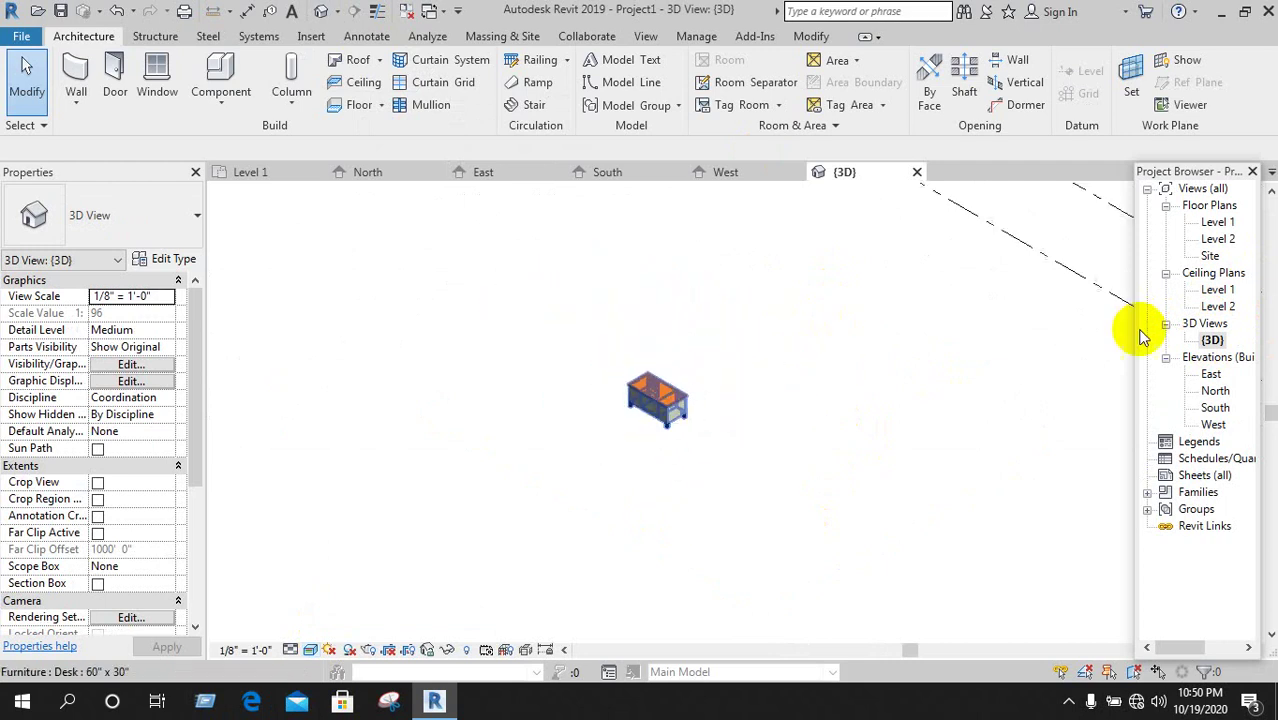
Return to the Level 1 plan and load the M_Chair-Corbu family from the library's Furniture > Seating folder as a component.
{"action": "double_click", "coordinate": [1220, 223]}
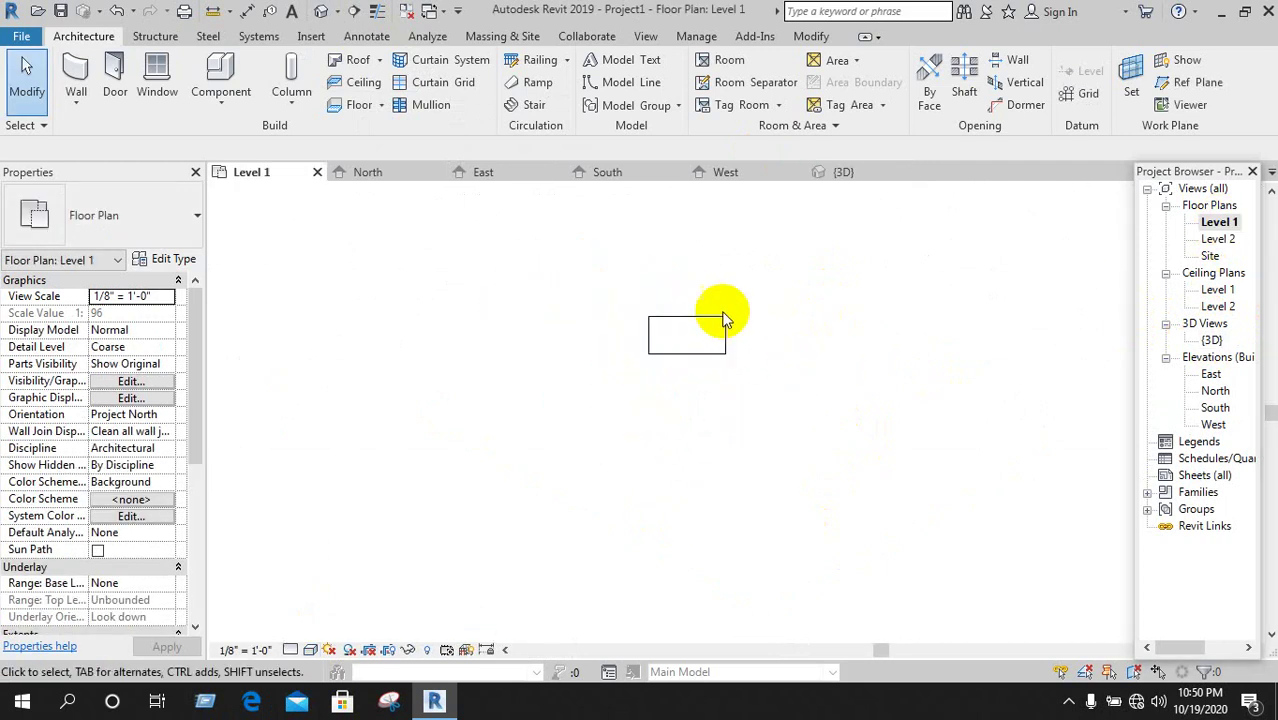
{"action": "left_click", "coordinate": [228, 100]}
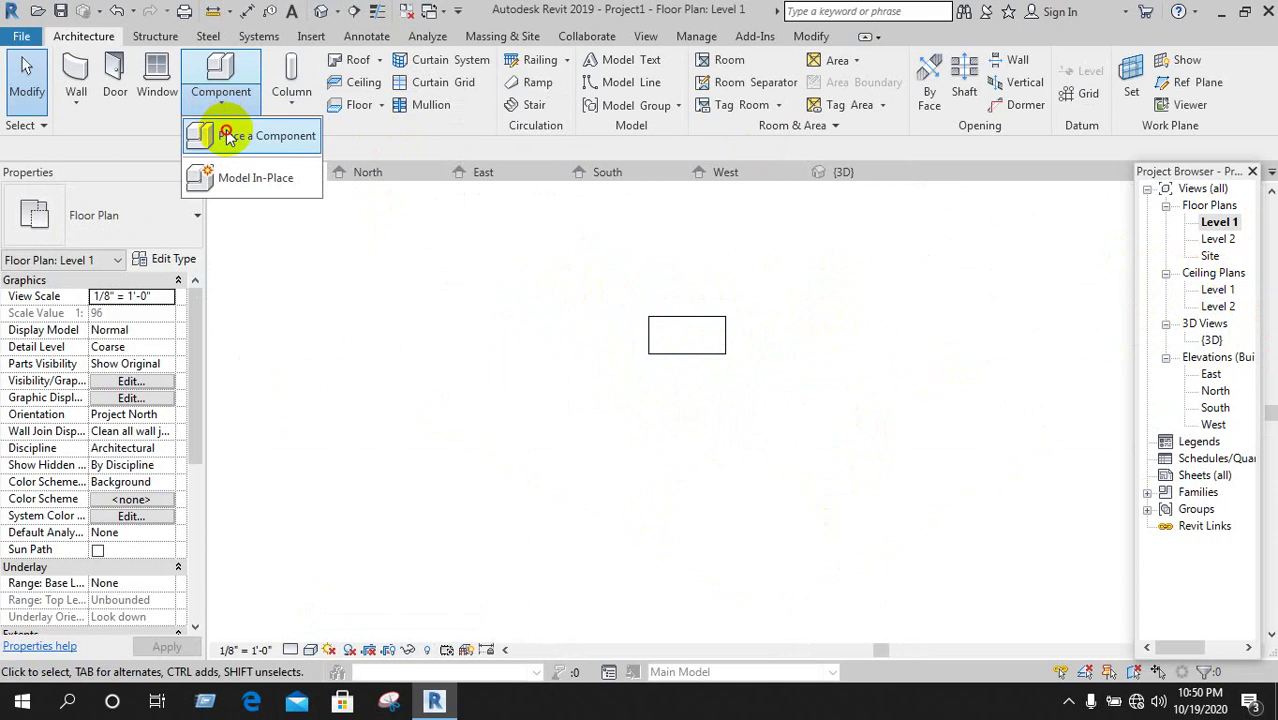
{"action": "left_click", "coordinate": [222, 128]}
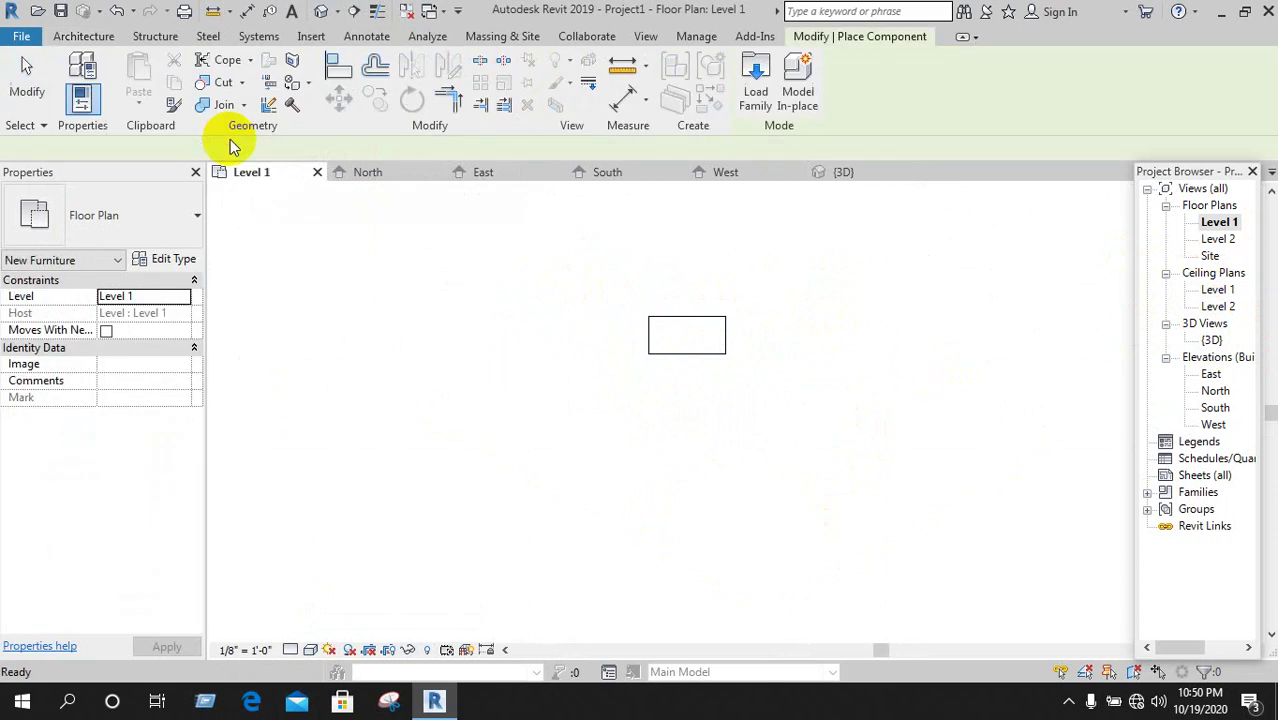
{"action": "left_click", "coordinate": [756, 86]}
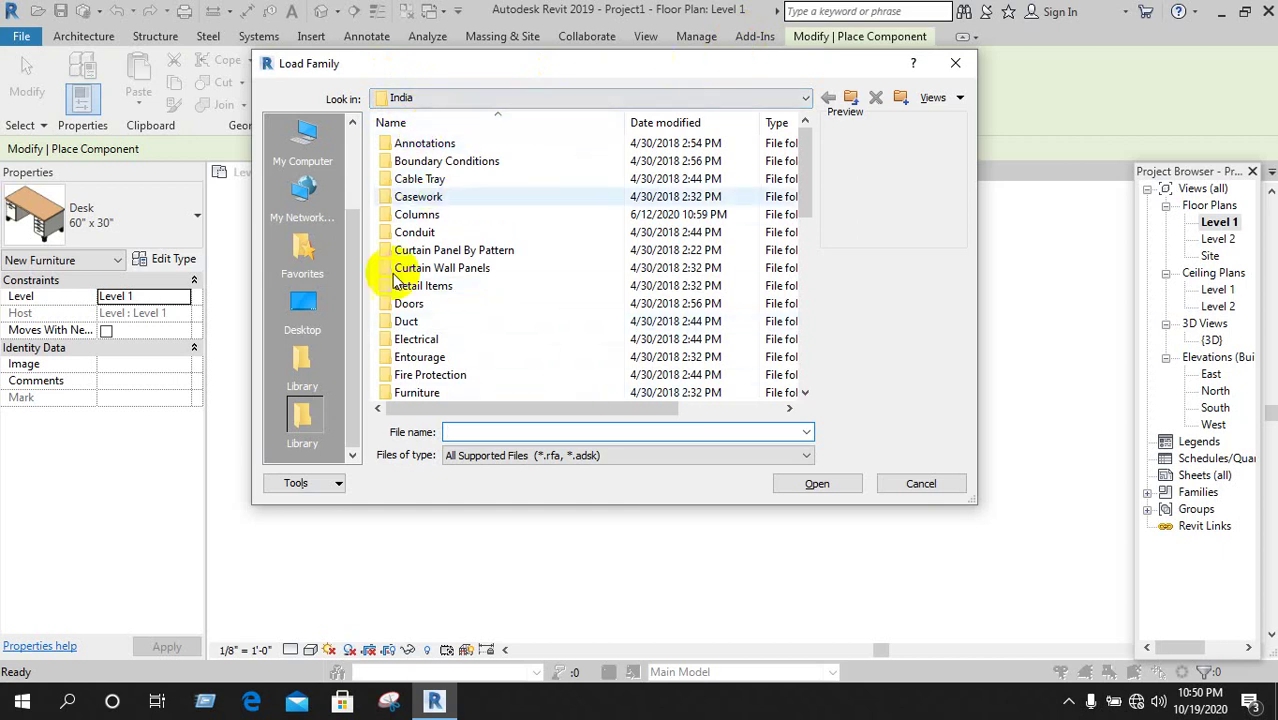
{"action": "scroll", "coordinate": [455, 325], "scroll_direction": "down", "scroll_amount": 3}
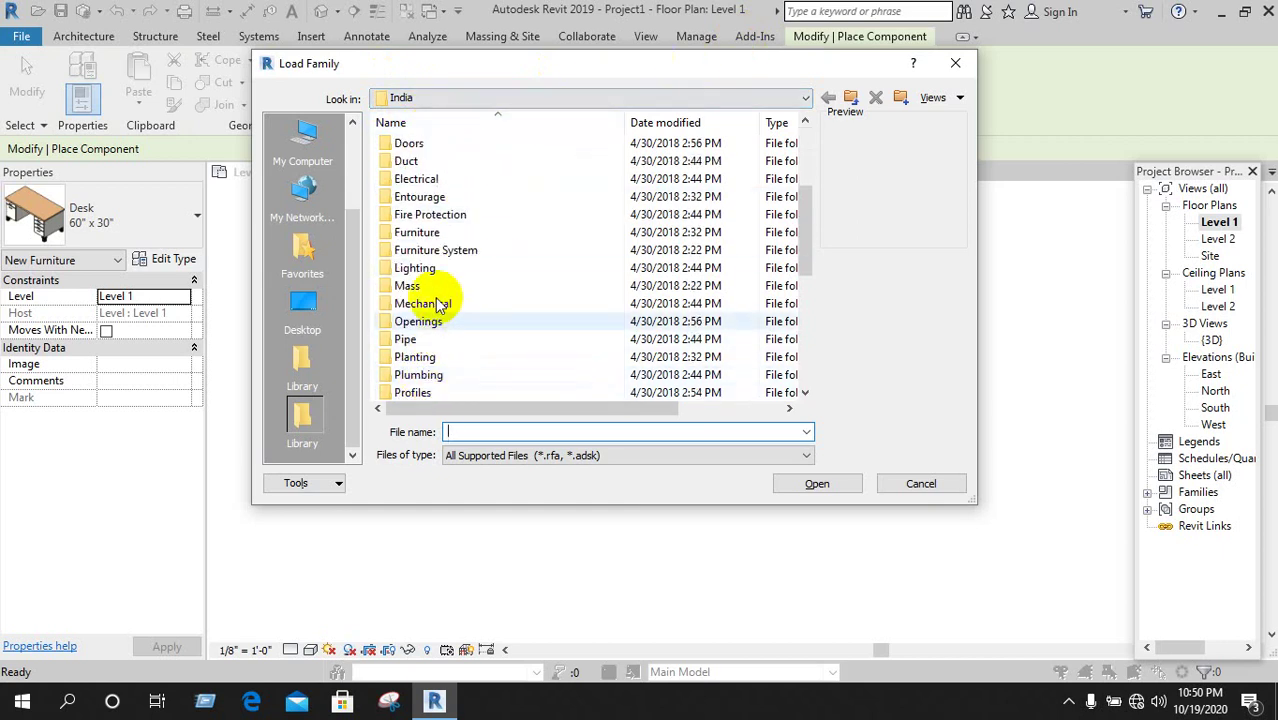
{"action": "double_click", "coordinate": [425, 233]}
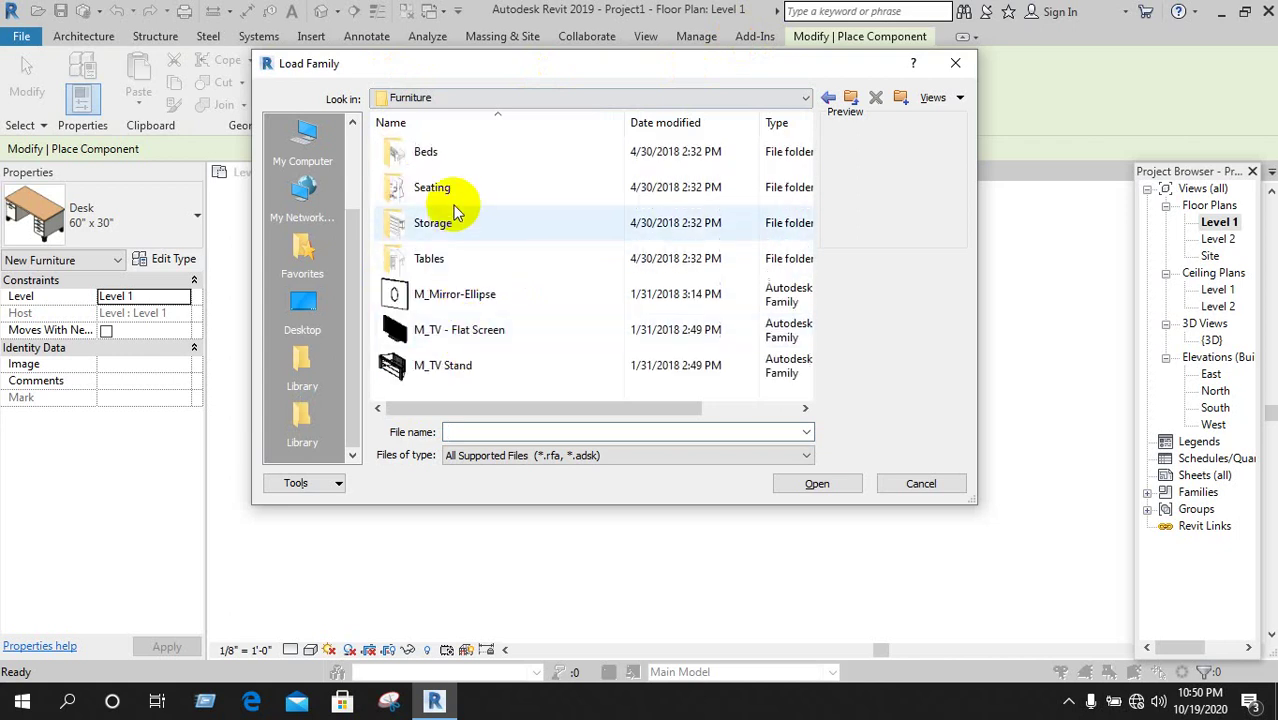
{"action": "double_click", "coordinate": [452, 190]}
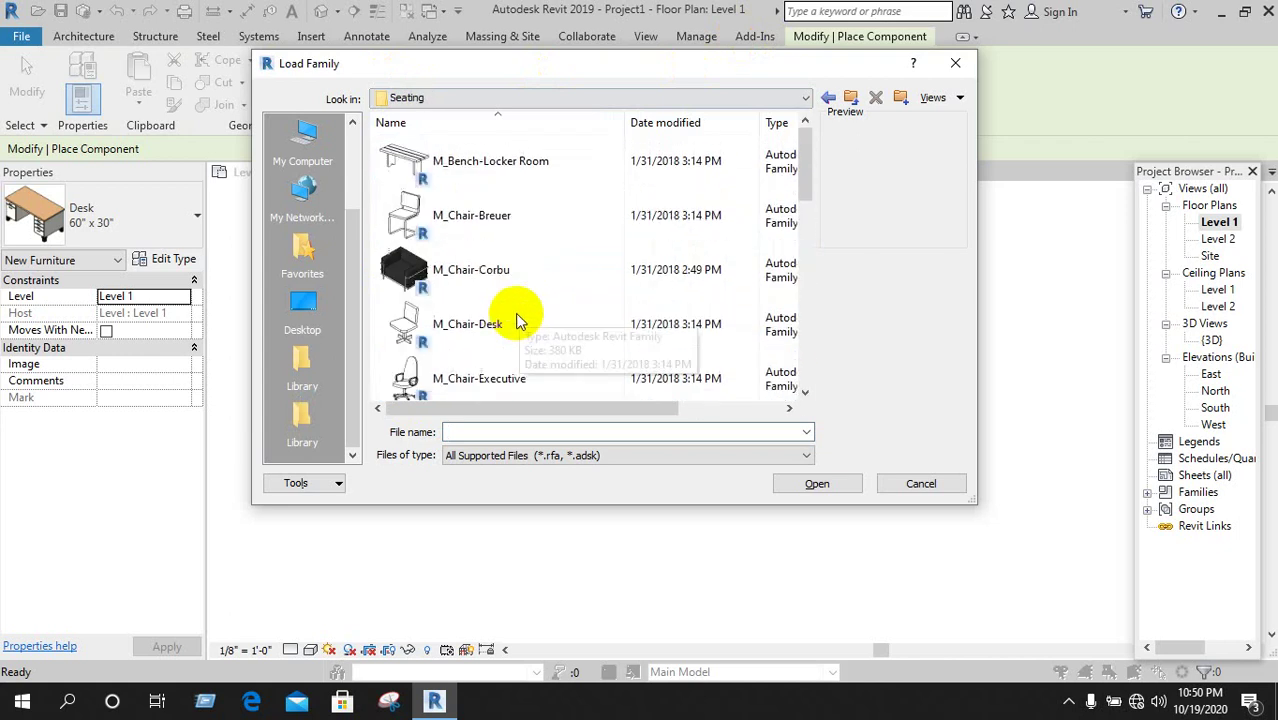
{"action": "left_click", "coordinate": [476, 289]}
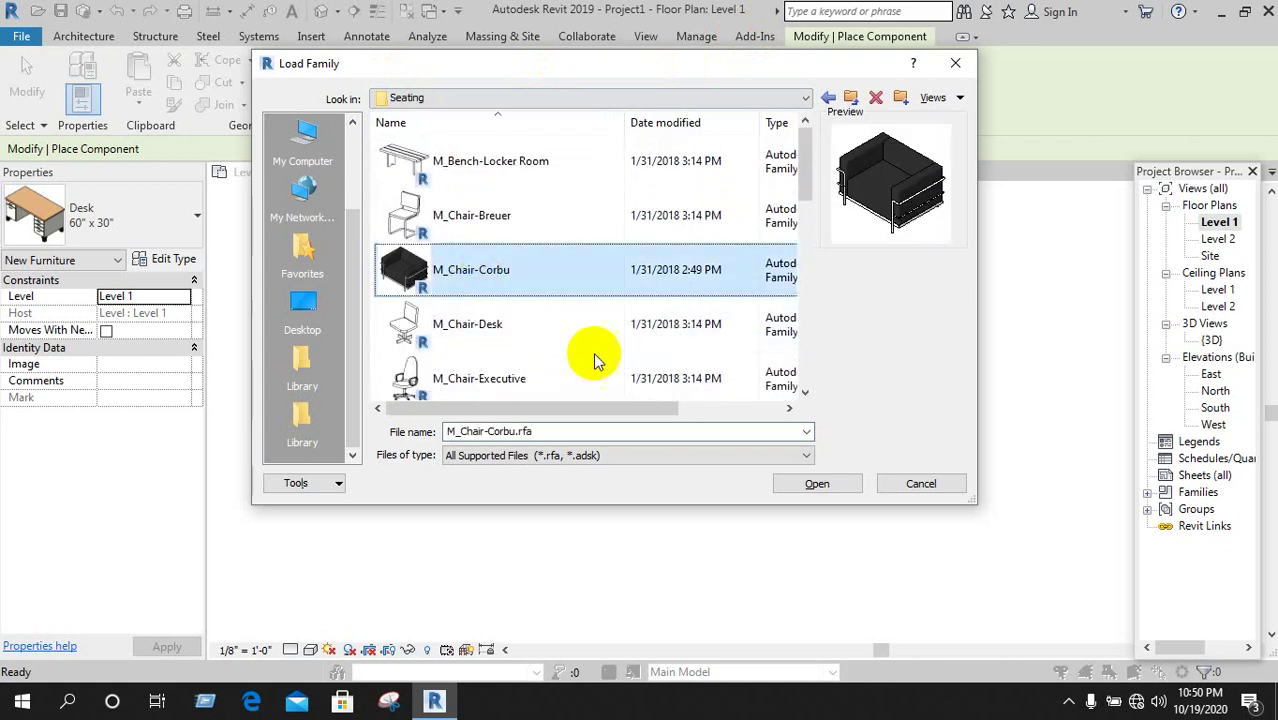
{"action": "left_click", "coordinate": [846, 490]}
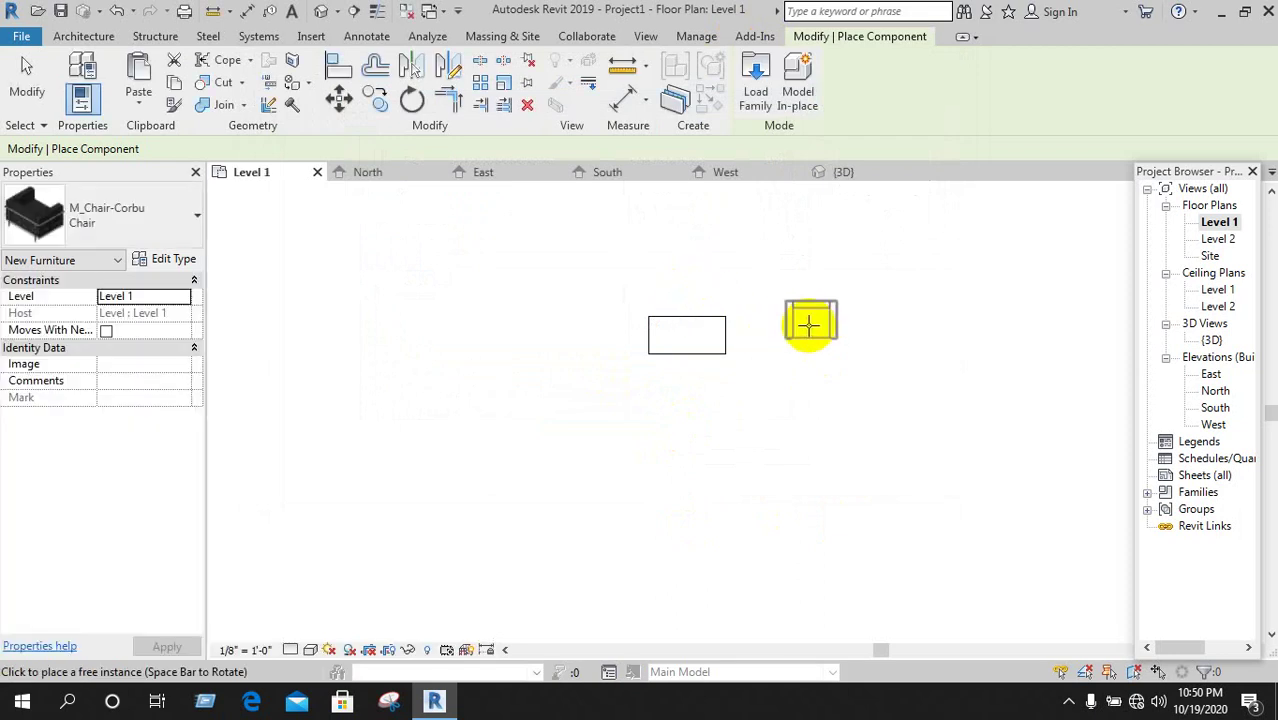
Place the Corbu chair just right of the desk and check it in the 3D view.
{"action": "left_click", "coordinate": [784, 340]}
{"action": "double_click", "coordinate": [1211, 340]}
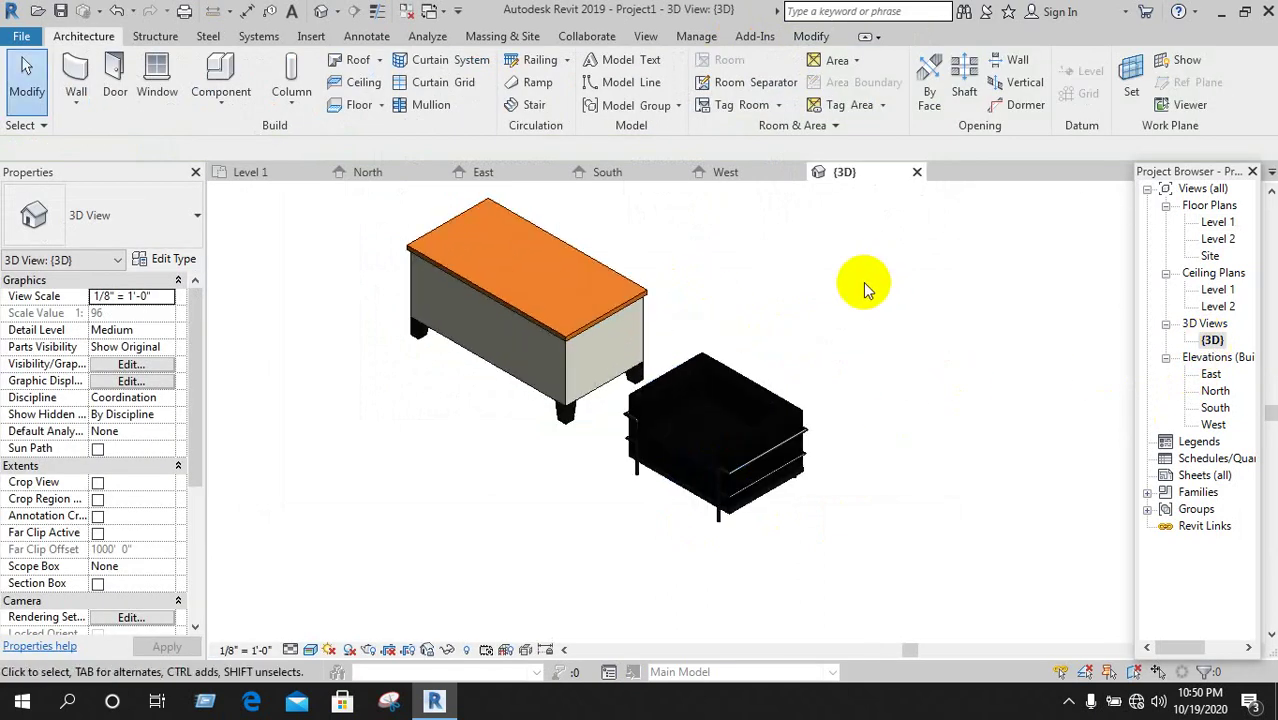
{"action": "scroll", "coordinate": [599, 530], "scroll_direction": "down", "scroll_amount": 2}
In Level 1, draw joined Generic - 8" walls, about 17'-6" above the desk and chair and 8'-6" down the right side, and view them in 3D.
{"action": "double_click", "coordinate": [1228, 223]}
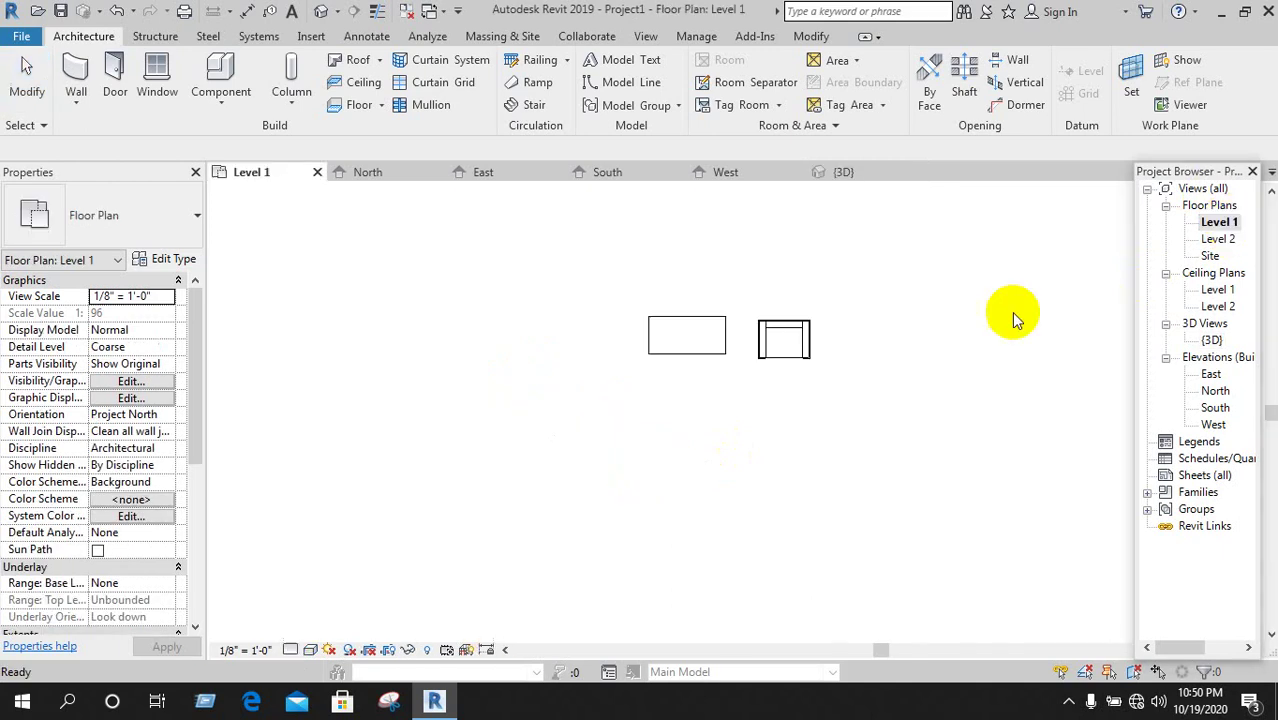
{"action": "left_click", "coordinate": [87, 95]}
{"action": "left_click", "coordinate": [108, 133]}
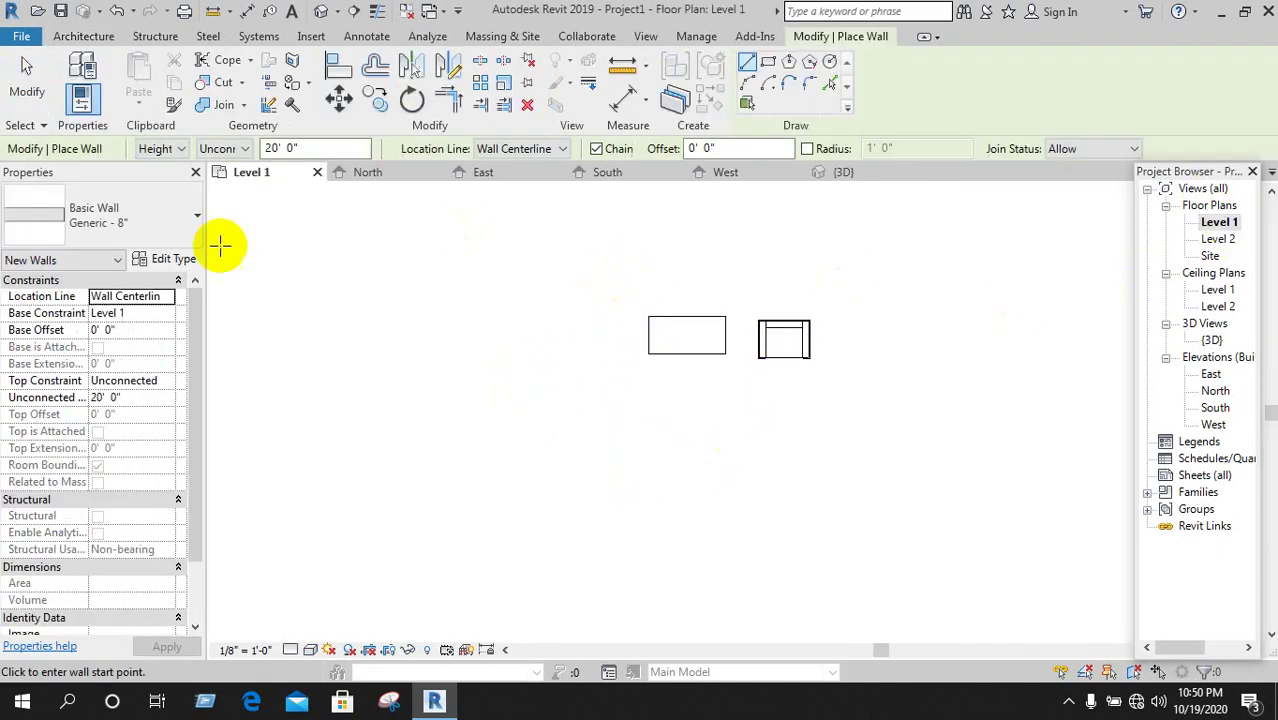
{"action": "left_click", "coordinate": [594, 280]}
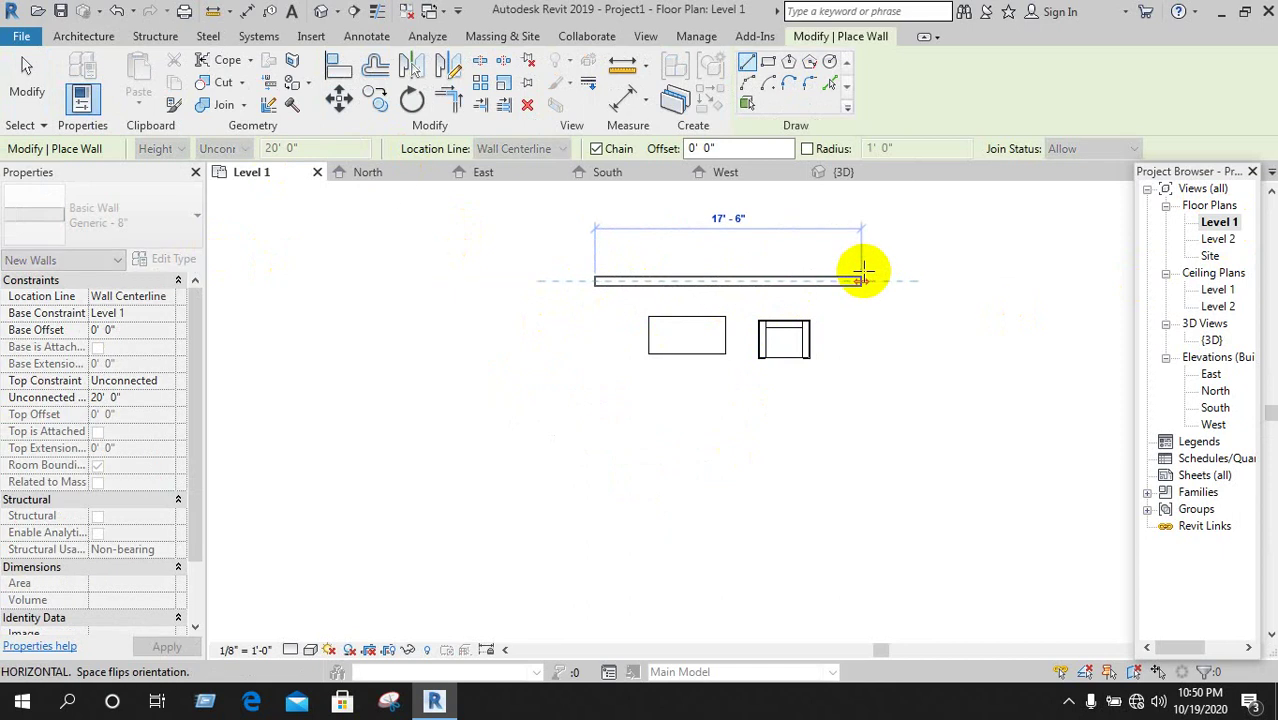
{"action": "left_click", "coordinate": [866, 281]}
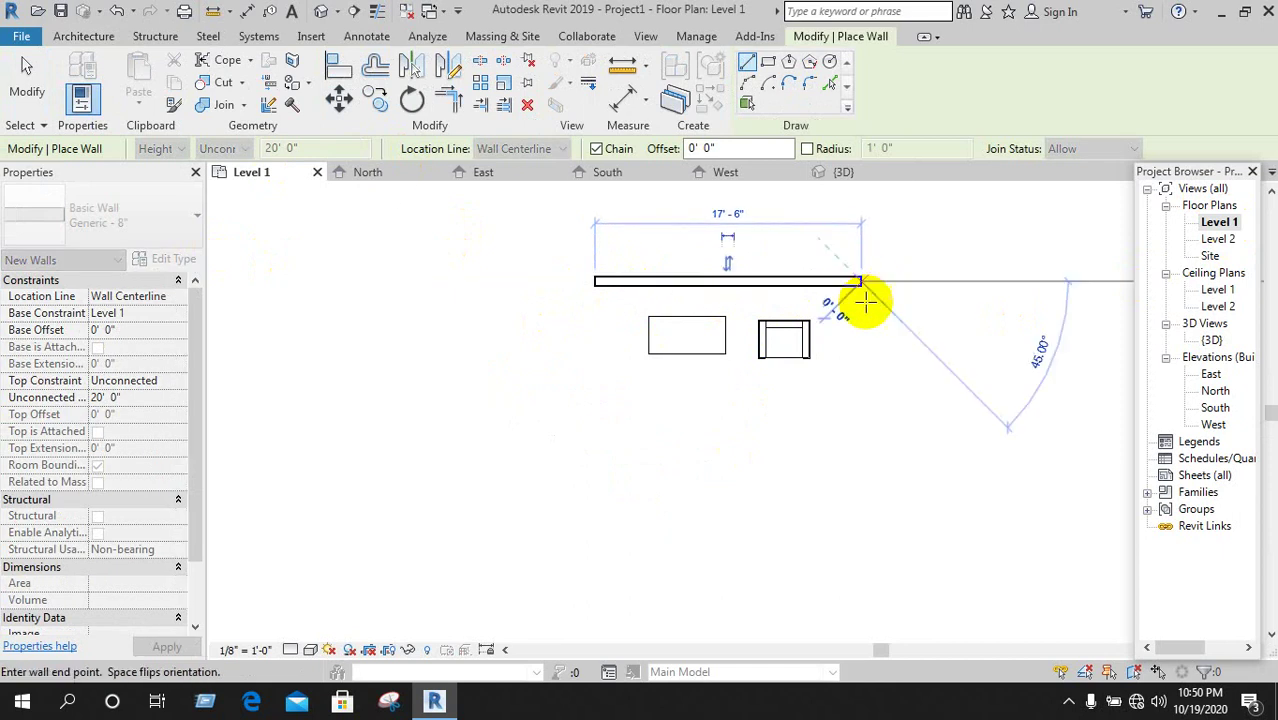
{"action": "right_click", "coordinate": [848, 412]}
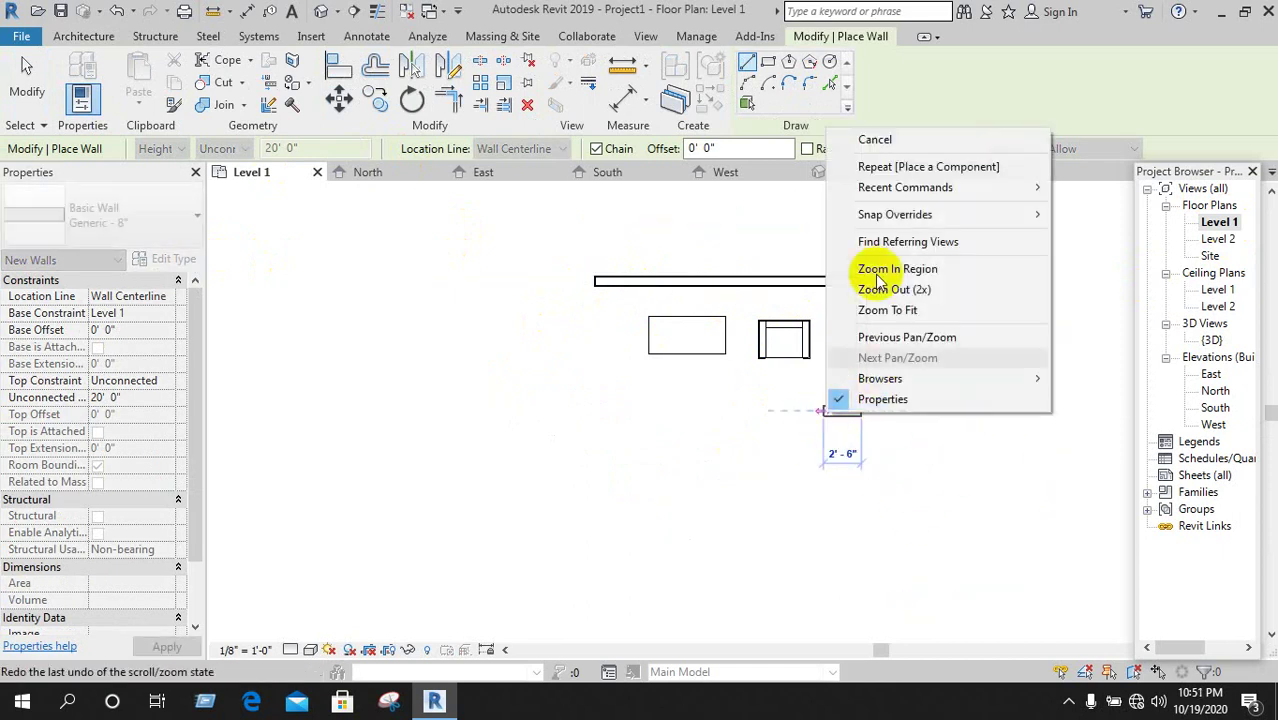
{"action": "left_click", "coordinate": [880, 138]}
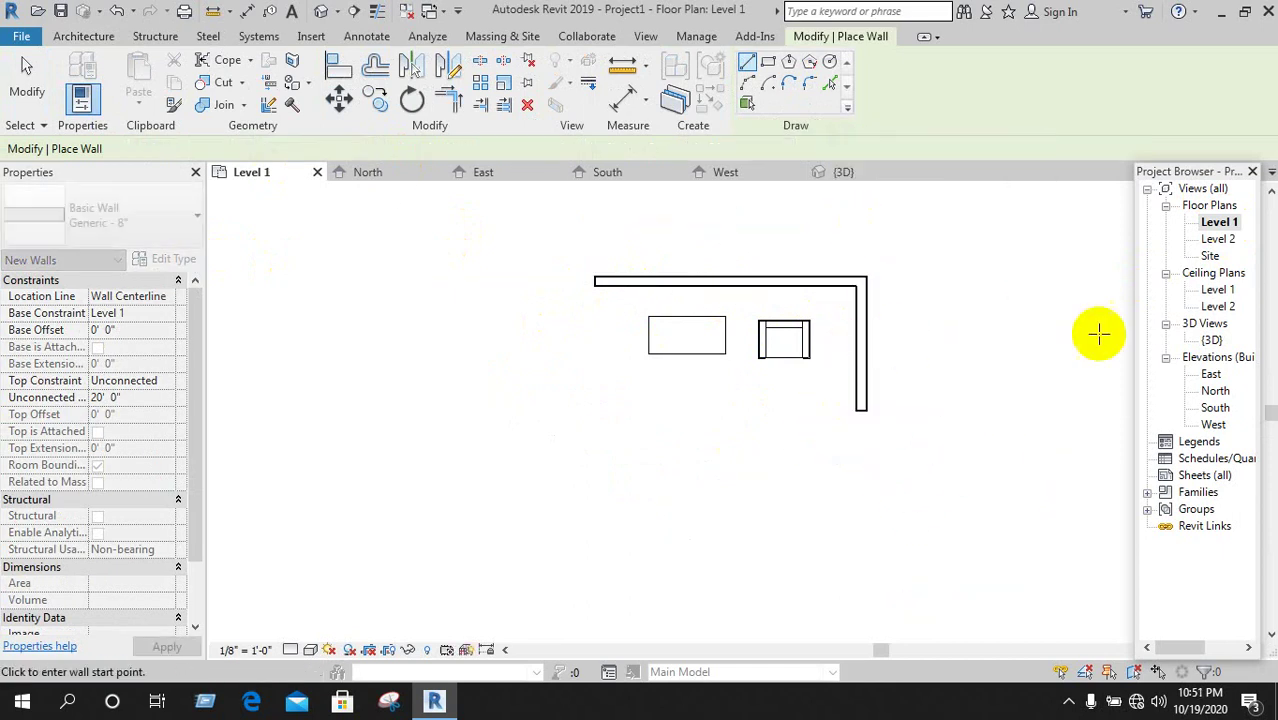
{"action": "double_click", "coordinate": [1211, 342]}
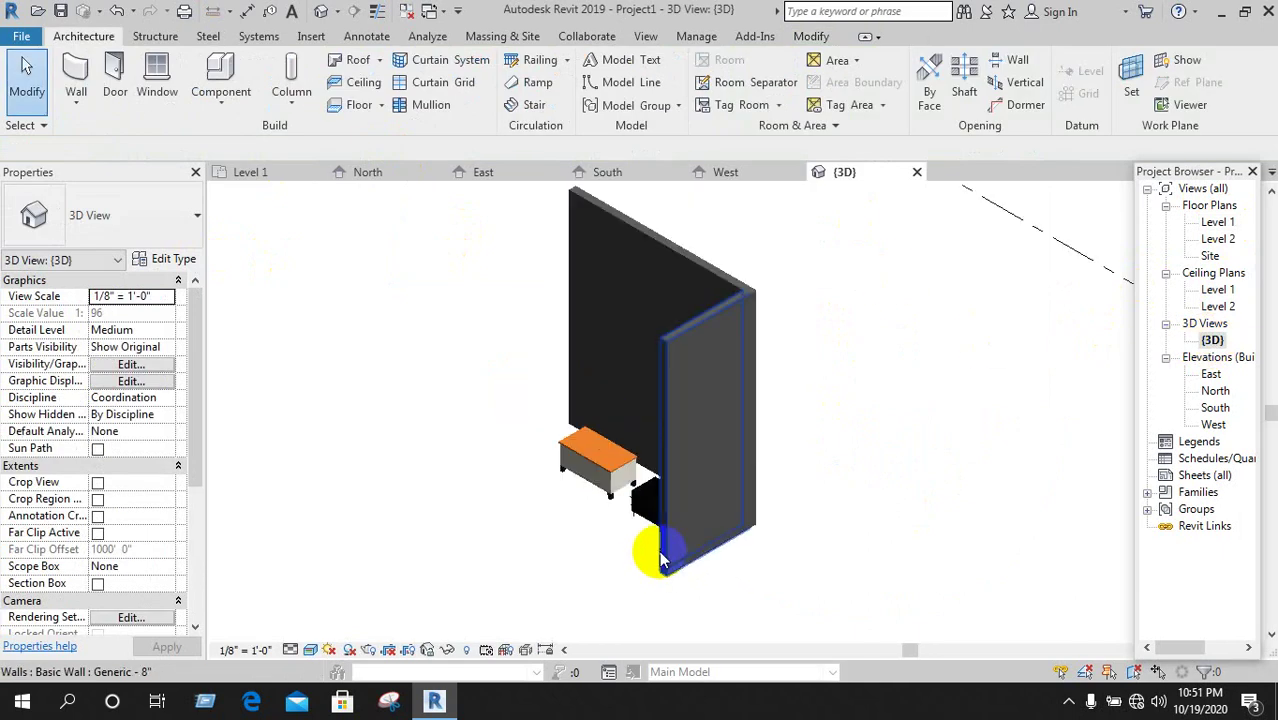
Return to the Level 1 plan and select the horizontal wall above the desk and chair.
{"action": "double_click", "coordinate": [1215, 224]}
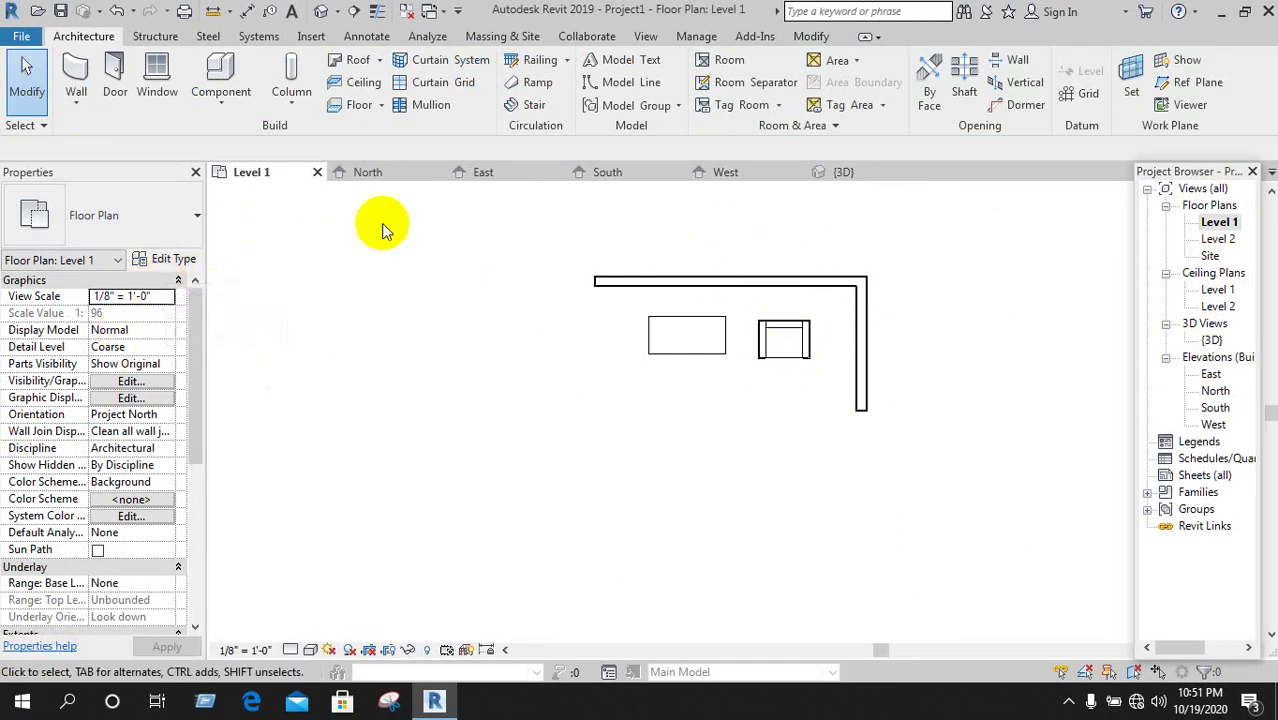
{"action": "left_click", "coordinate": [636, 284]}
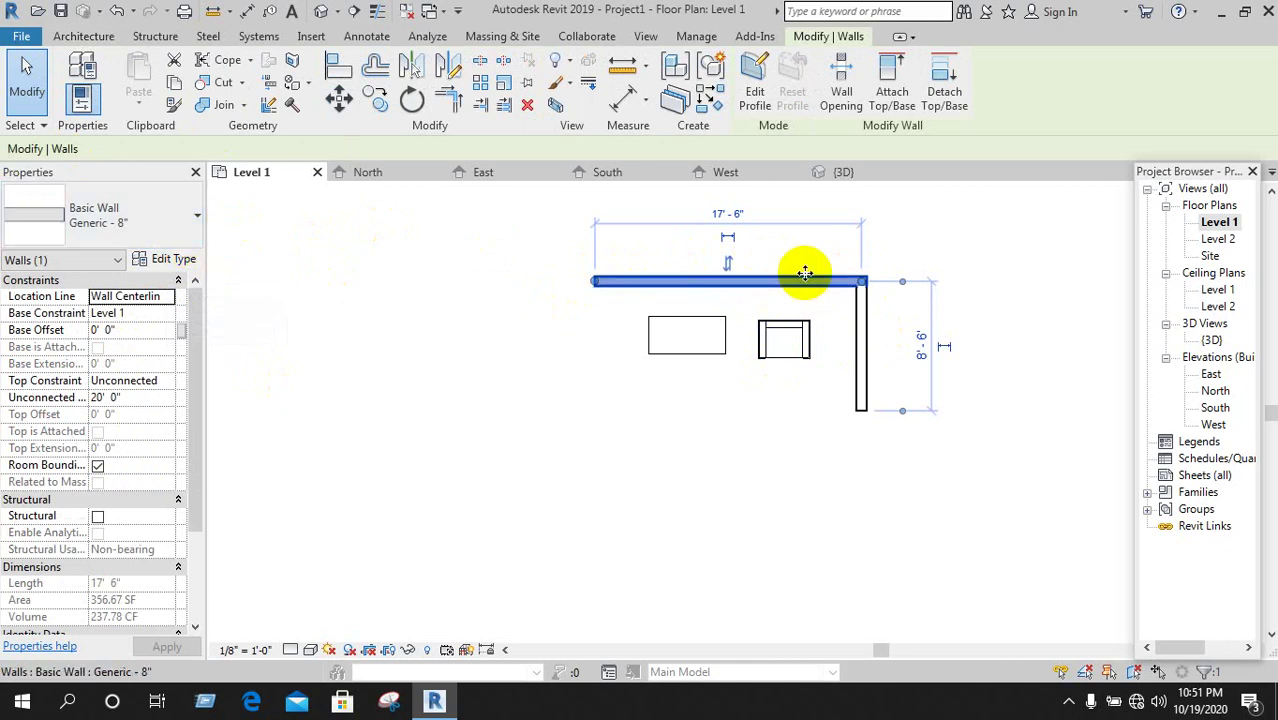